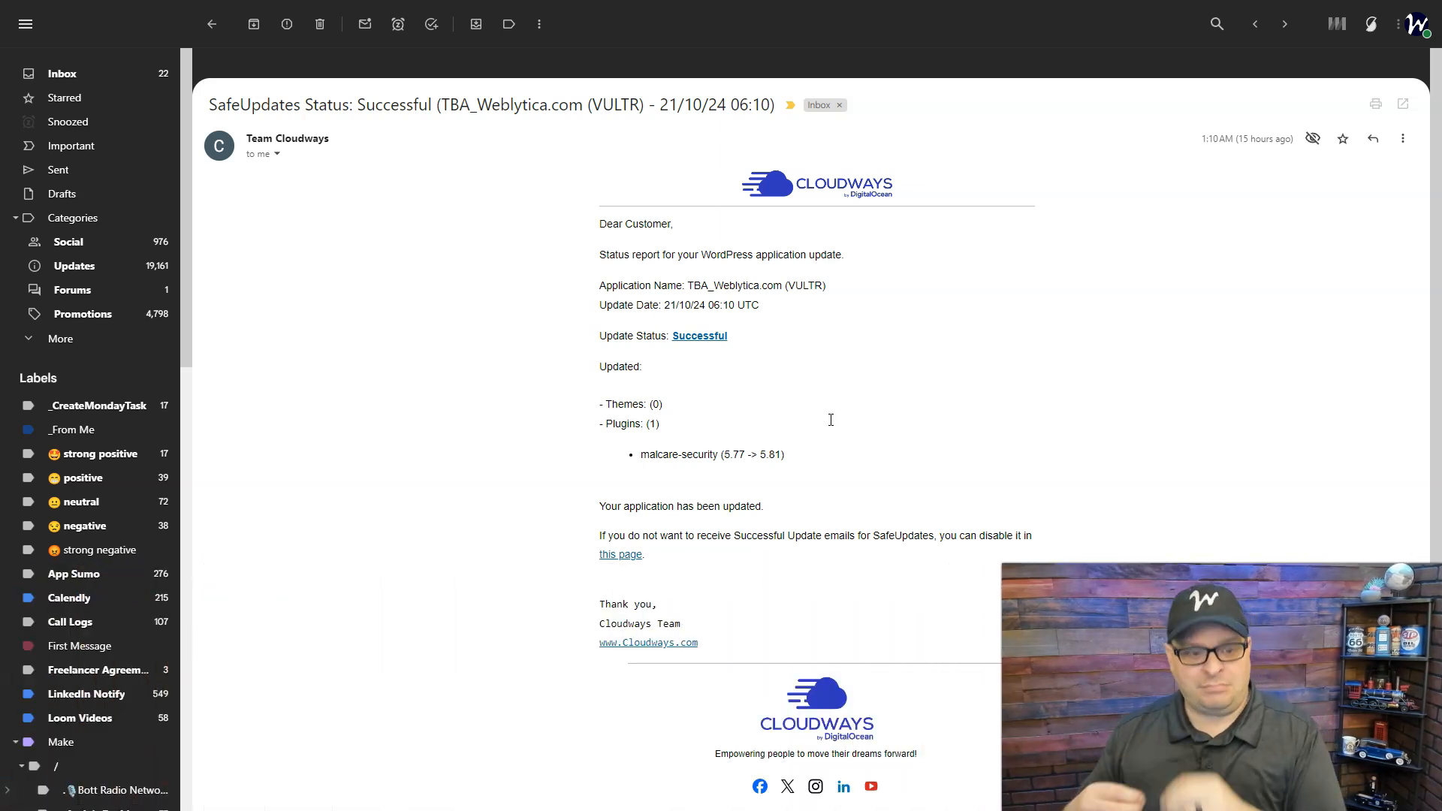
Step: Switch to the Cloudways Safe Updates board in monday.com and examine the first website's posted updates and status label options
key("ctrl+Tab")
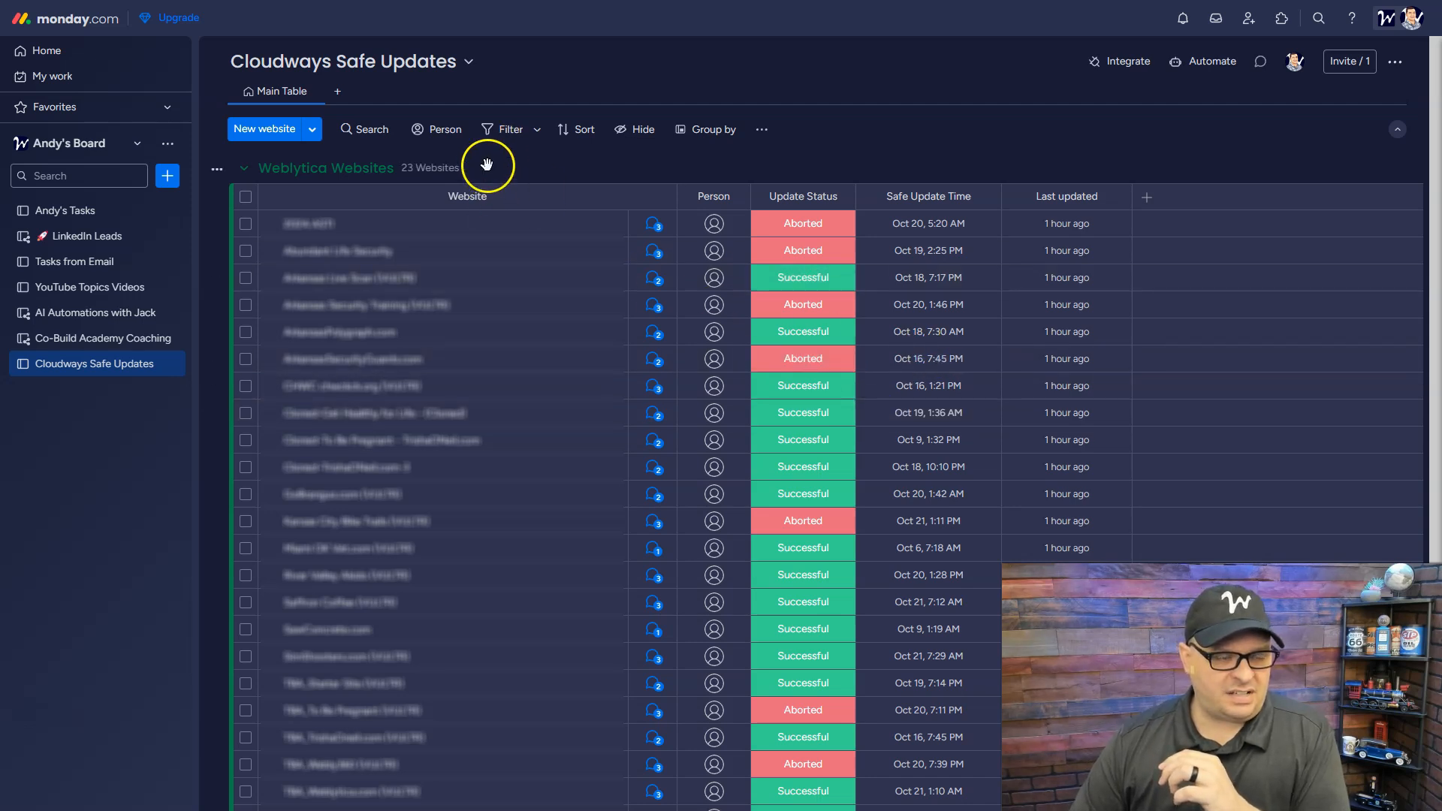
left_click(653, 225)
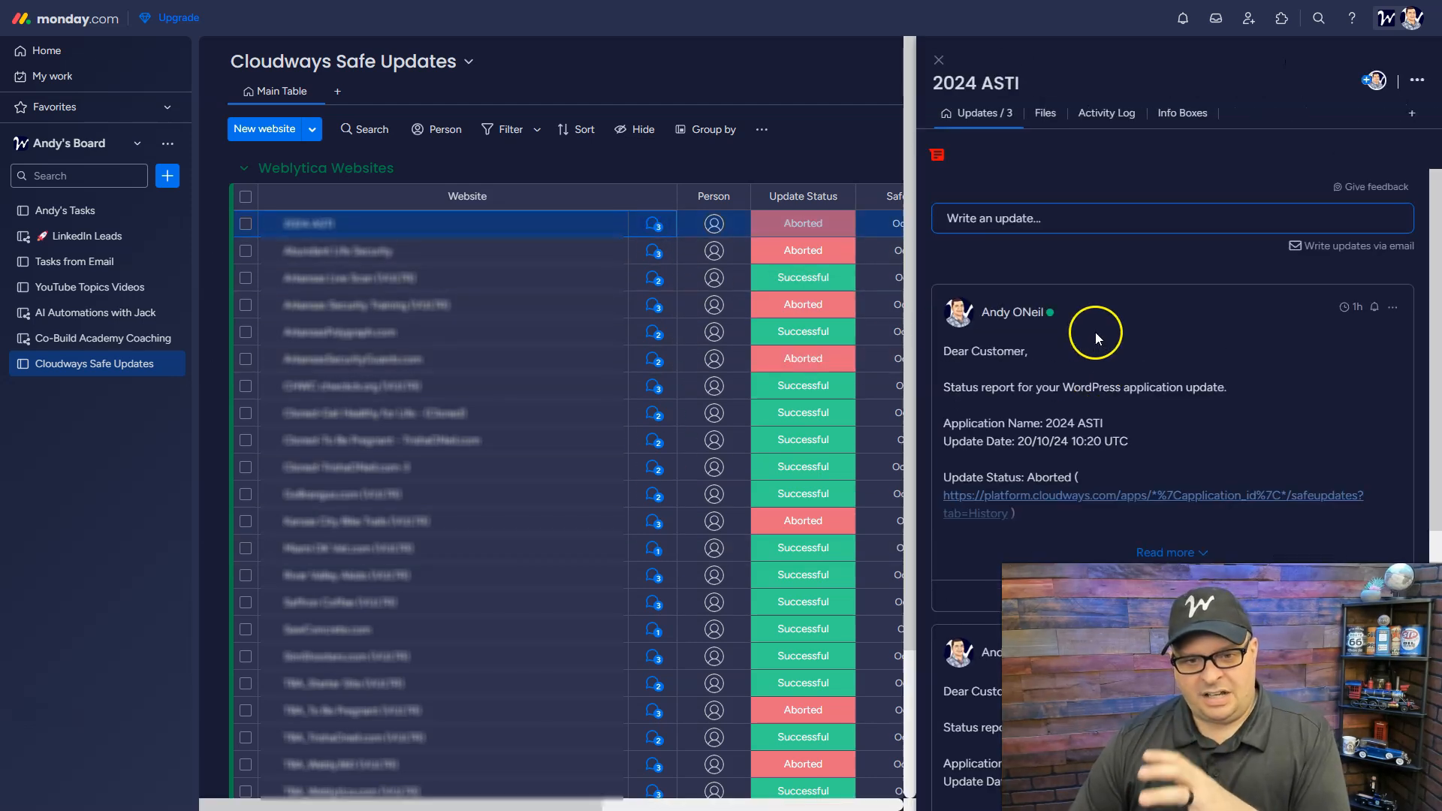
scroll(1095, 332, "down", 2)
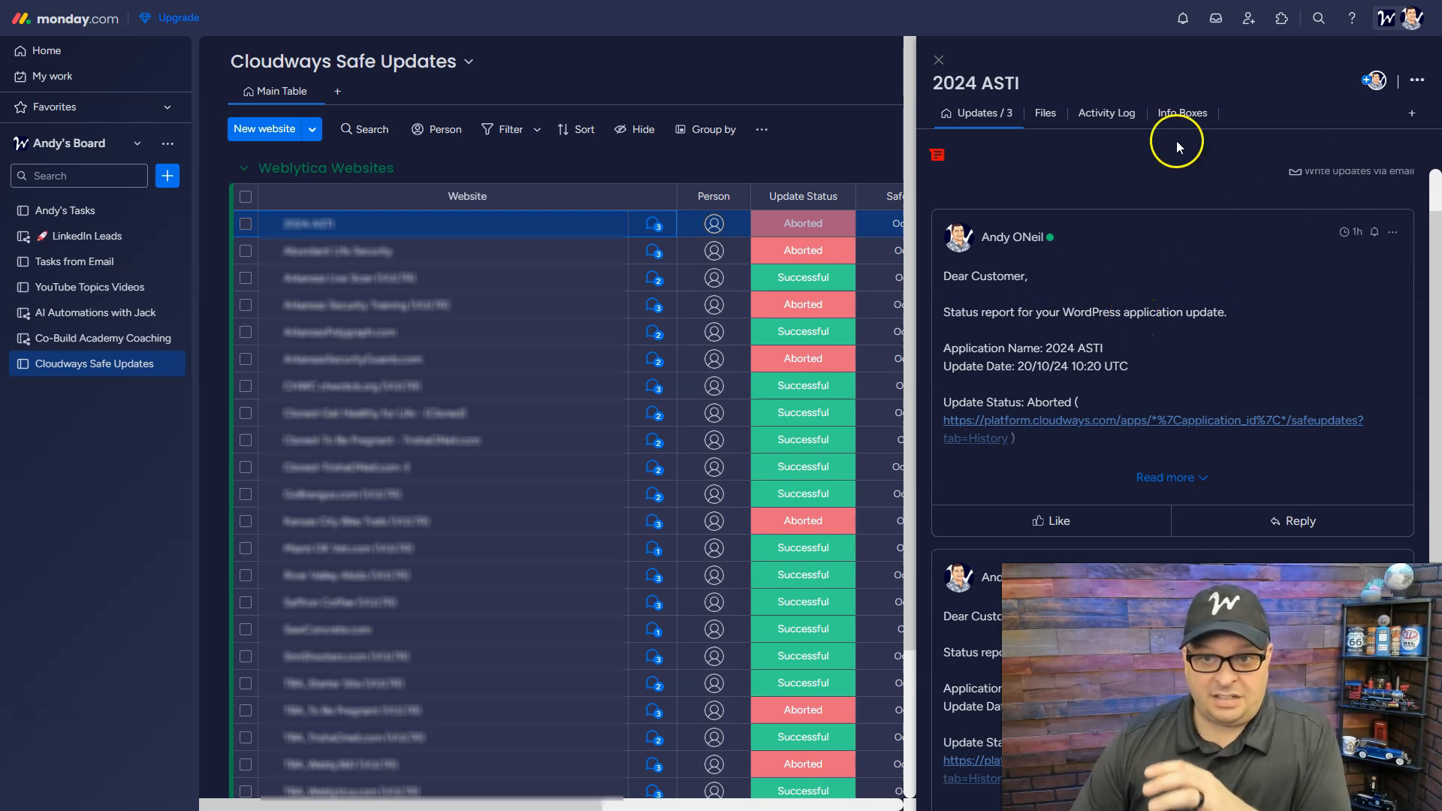
left_click(939, 61)
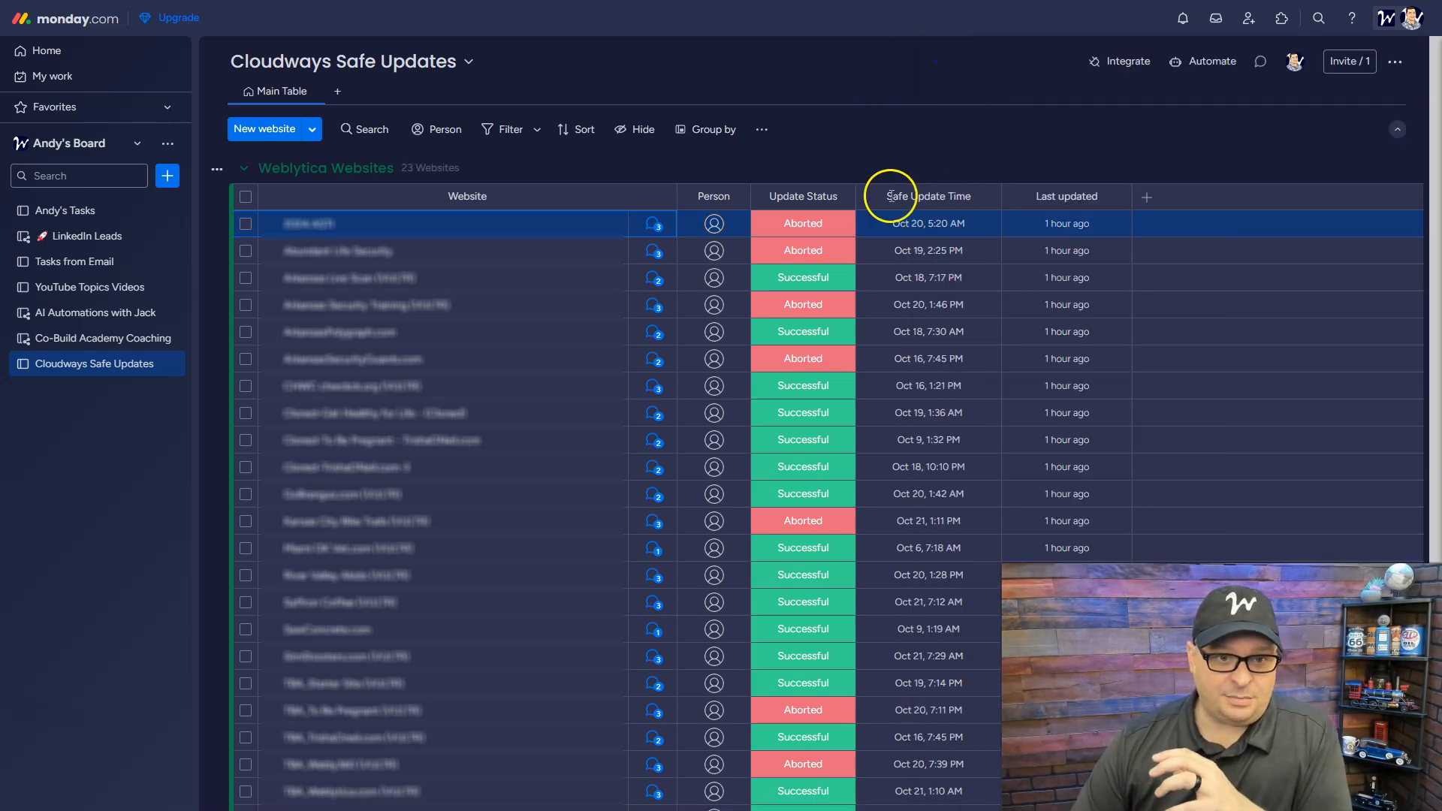
left_click(805, 223)
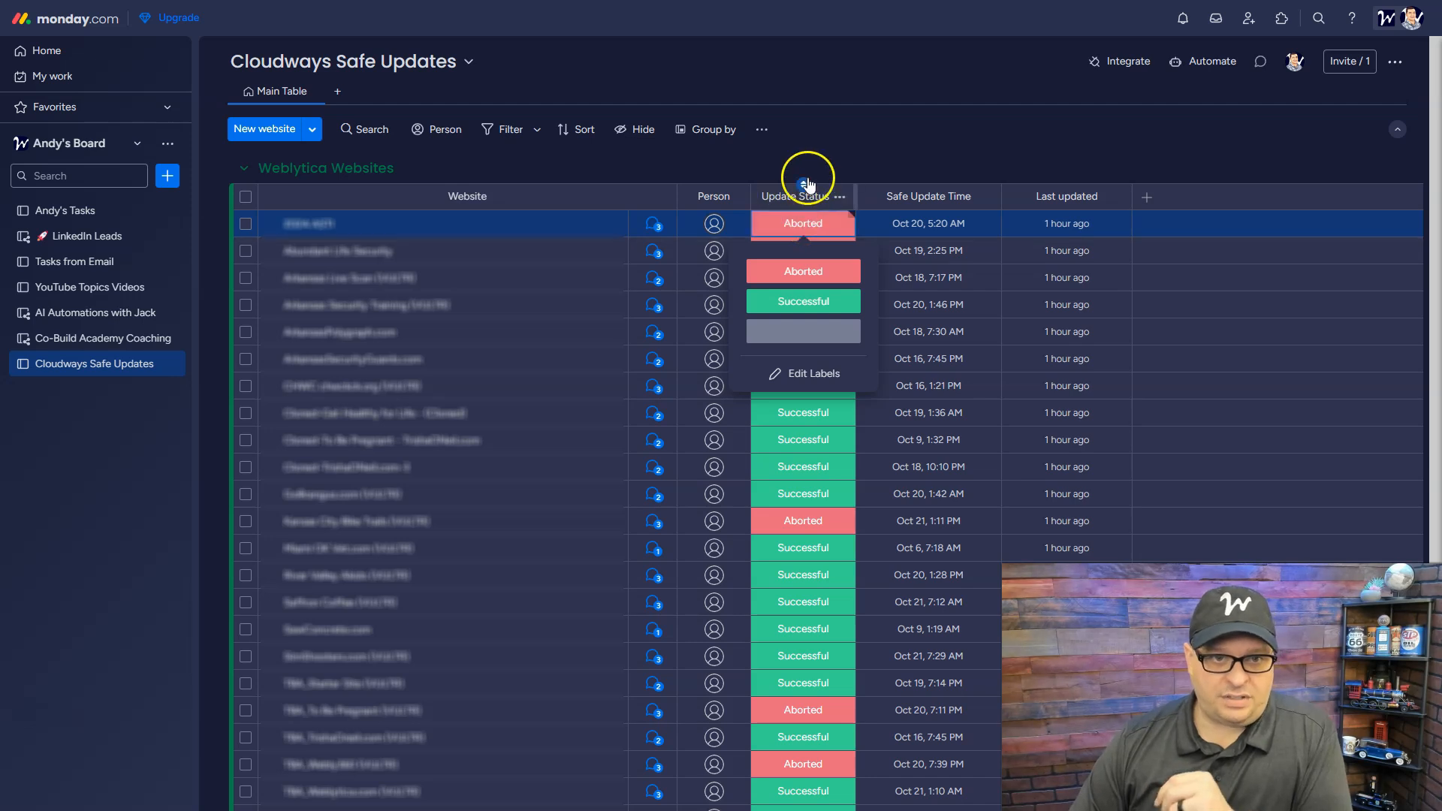
left_click(805, 154)
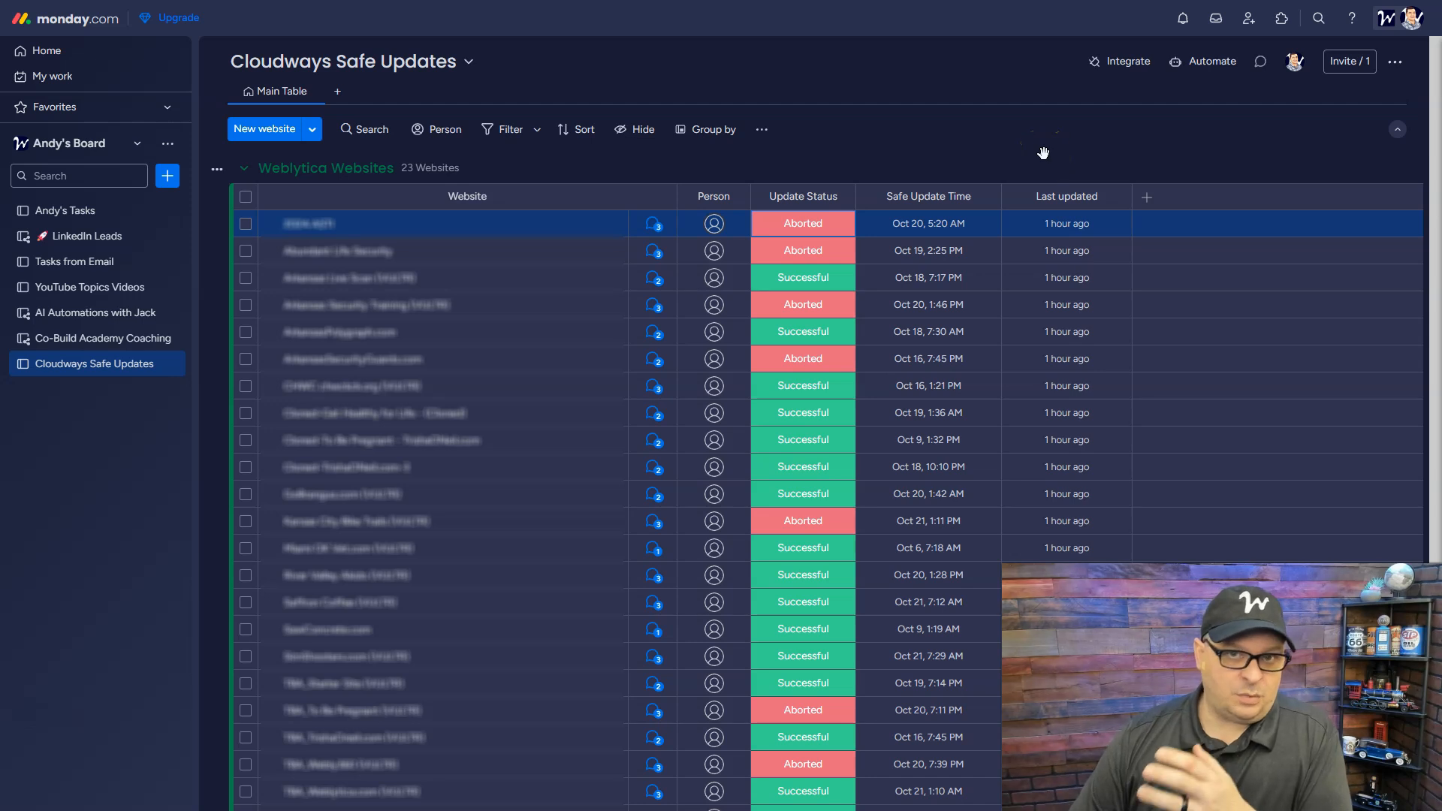
Step: Switch to the Make scenario and set the maximum number of results in the Gmail Watch Emails module to 40
left_click(508, 564)
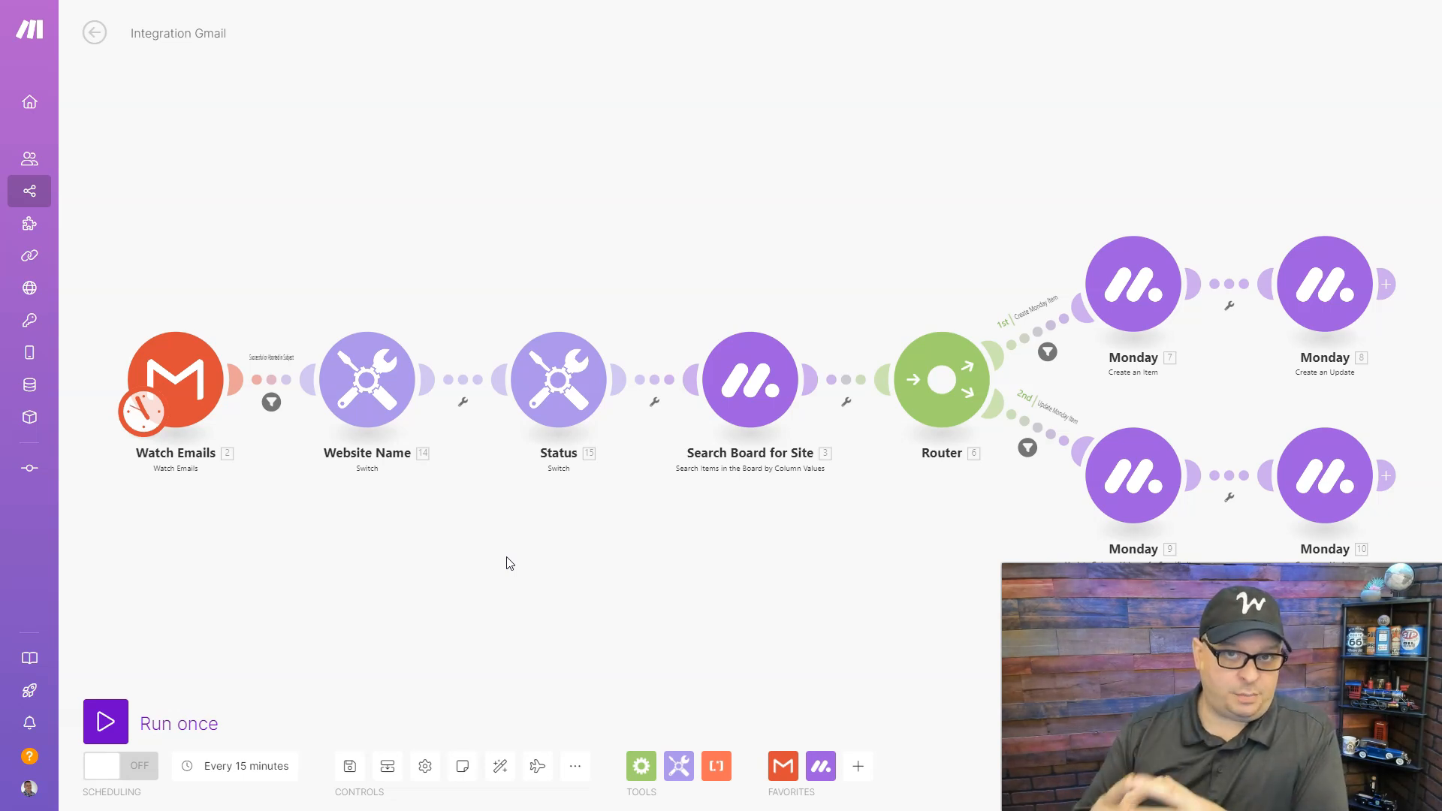
left_click(387, 205)
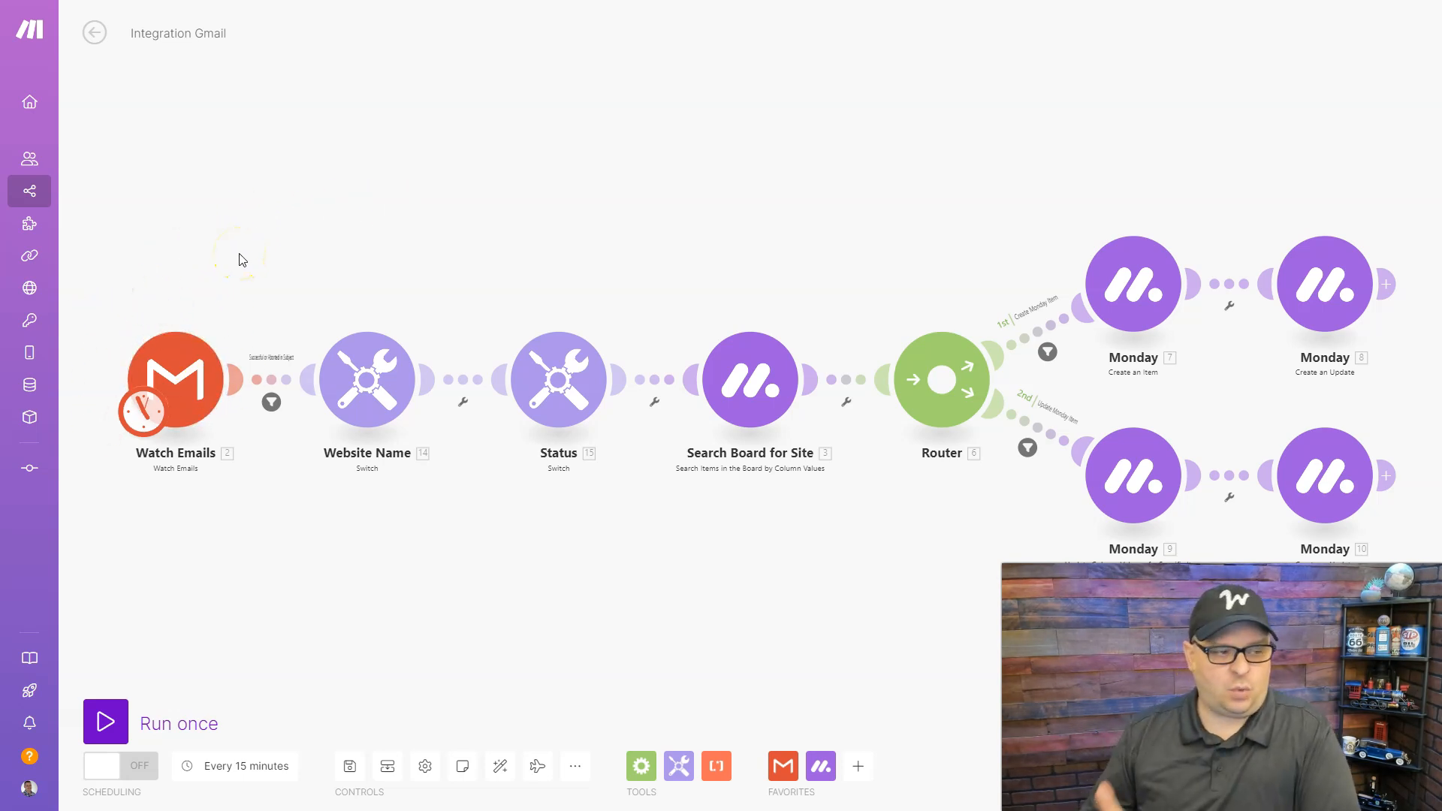
left_click(178, 361)
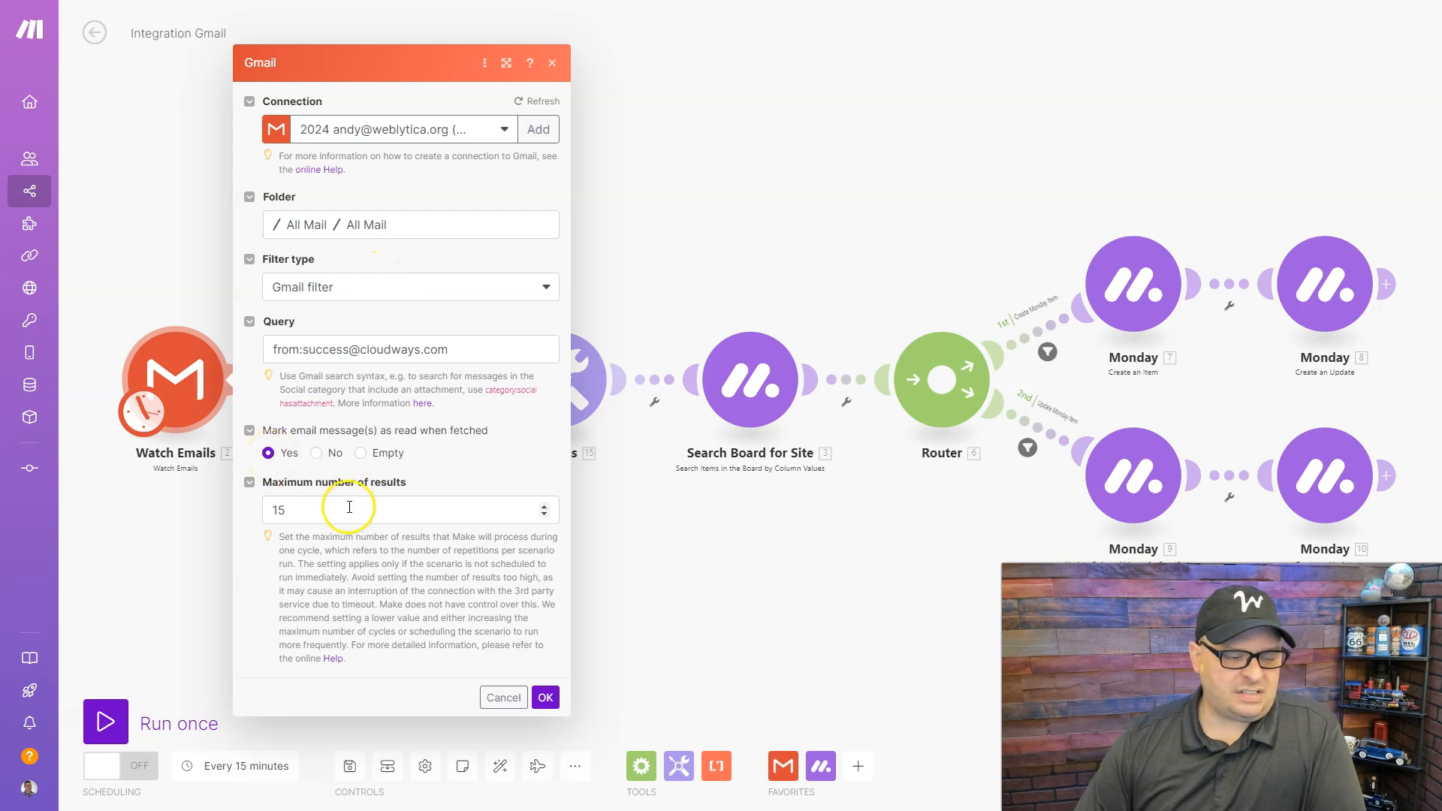
left_click(311, 511)
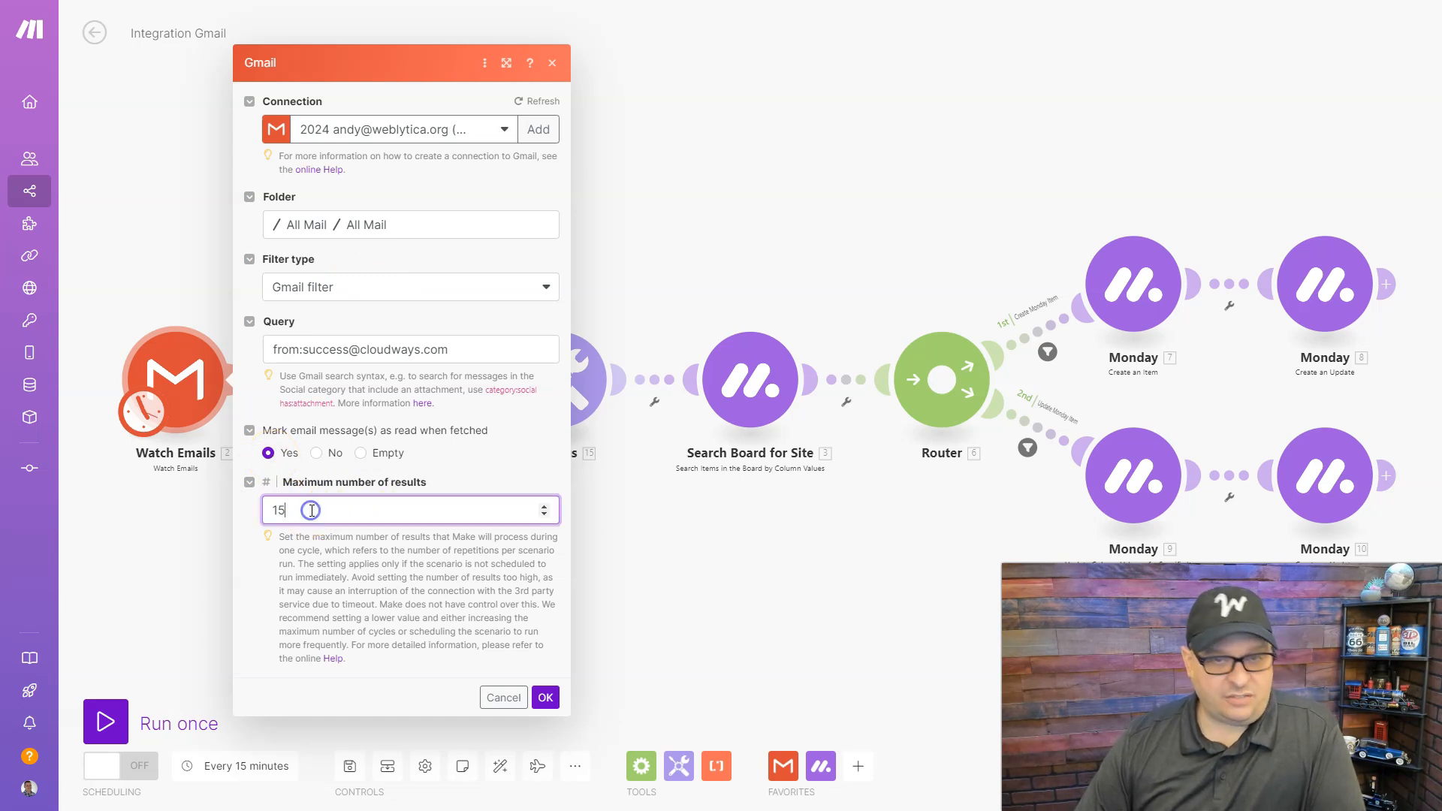
double_click(275, 509)
type("4")
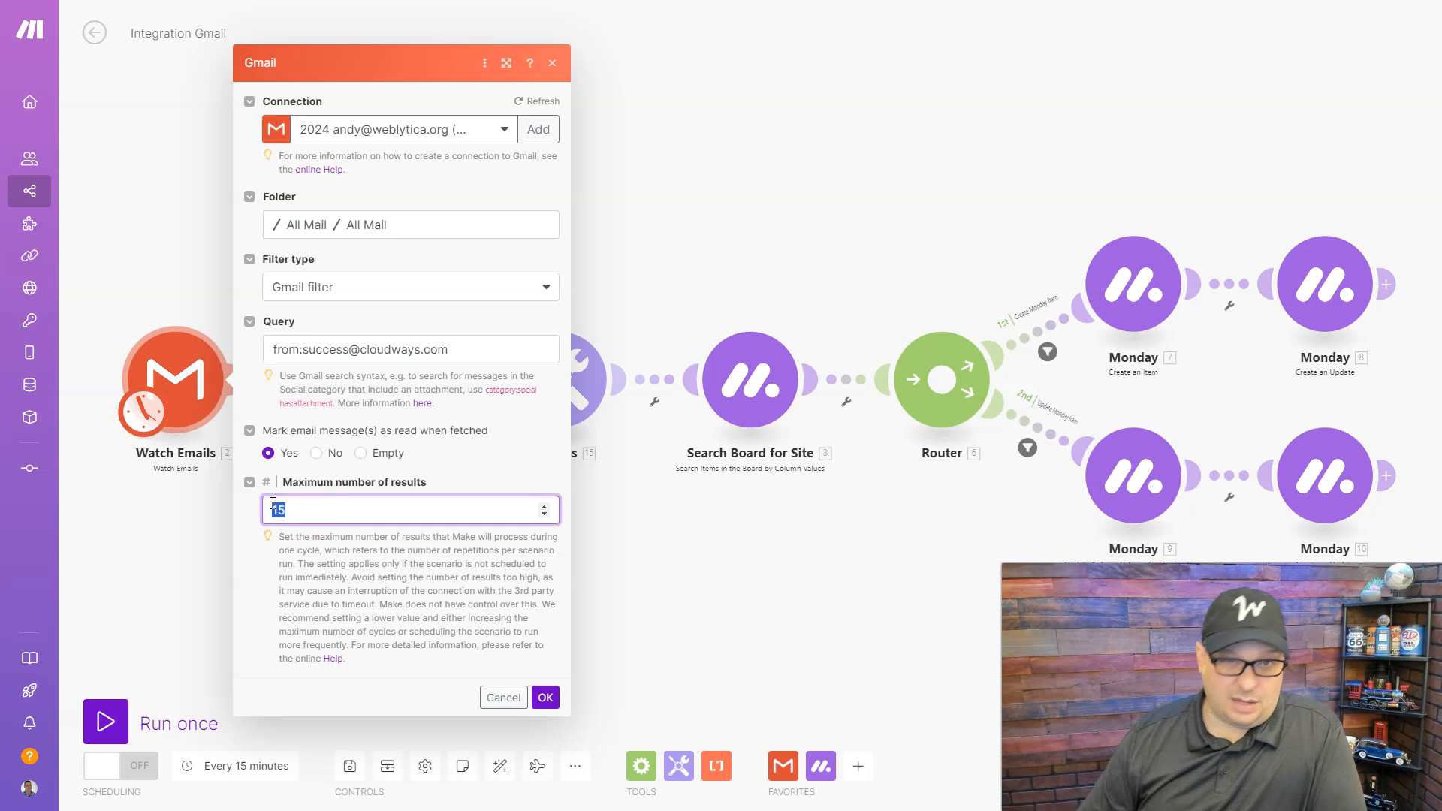
type("0")
left_click(364, 574)
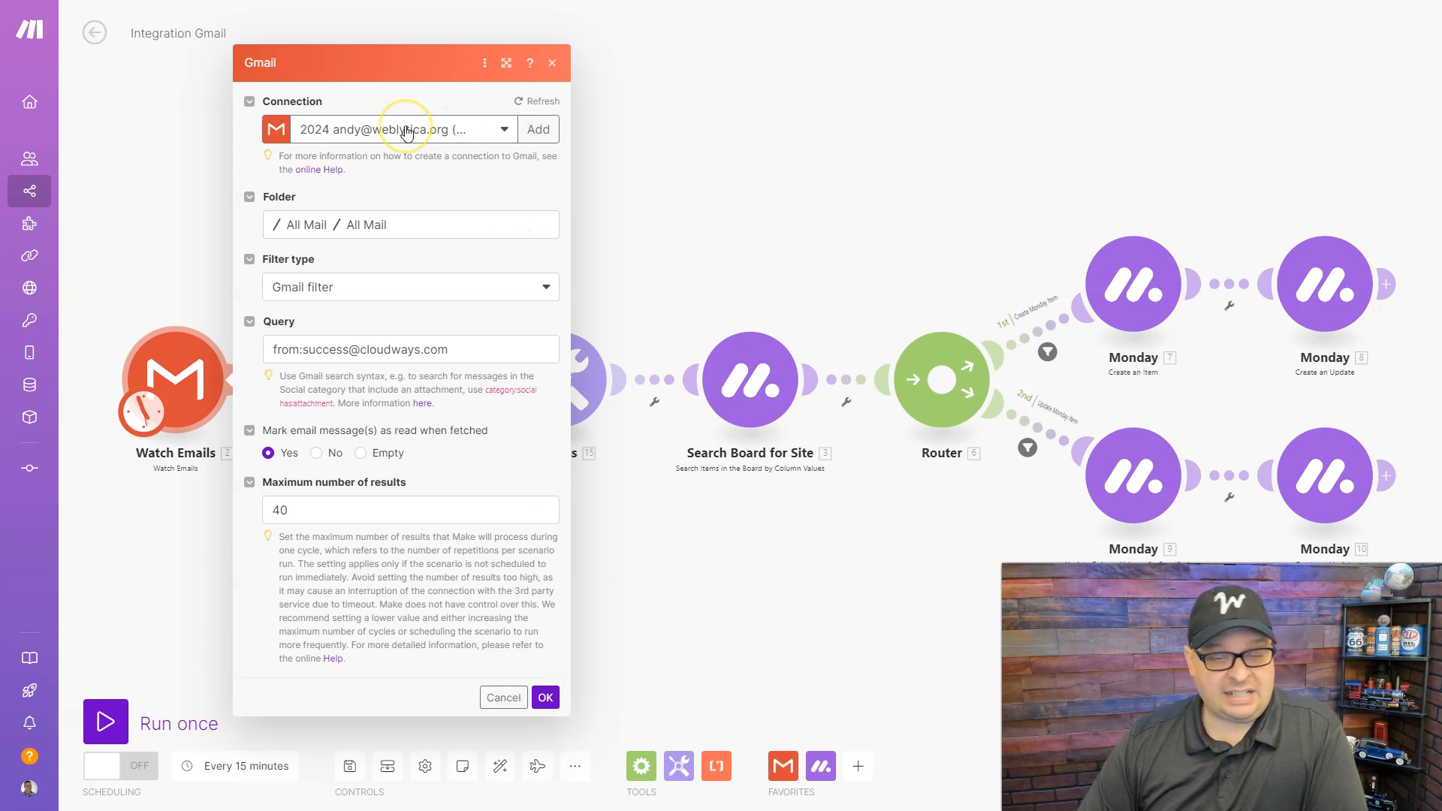
left_click(539, 130)
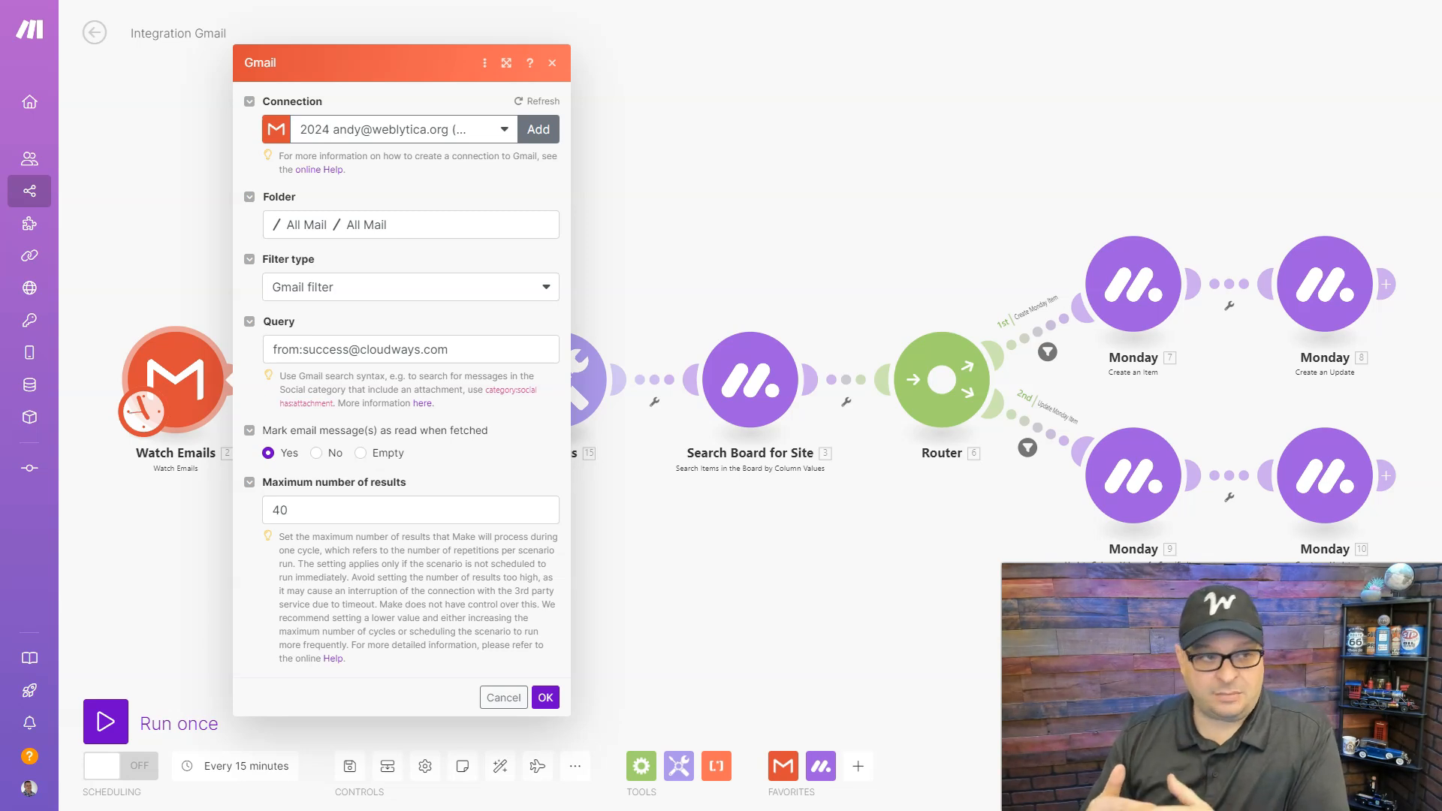
left_click(546, 697)
Step: Examine the email subject conditions of the filter between Watch Emails and Website Name
left_click(267, 383)
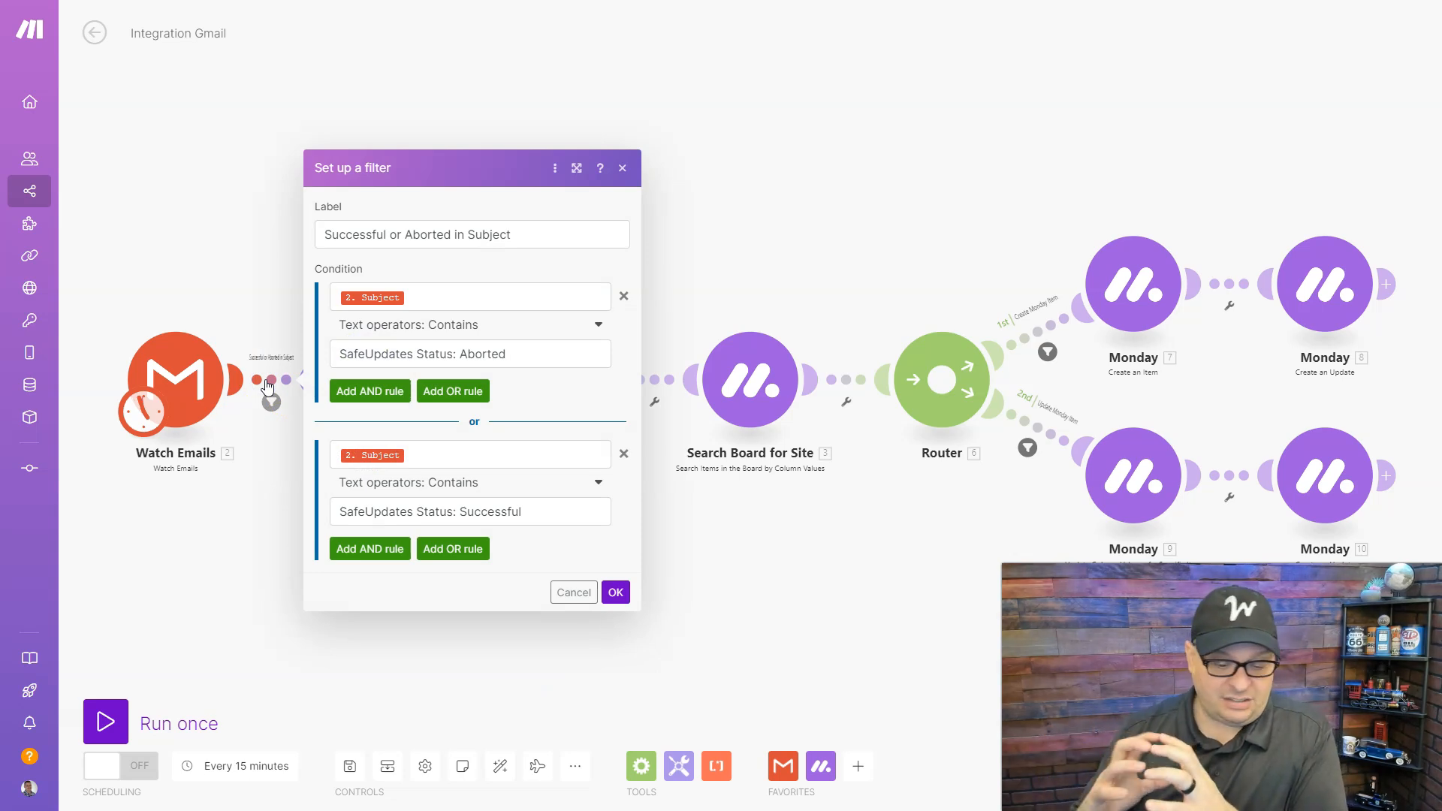
left_click(463, 300)
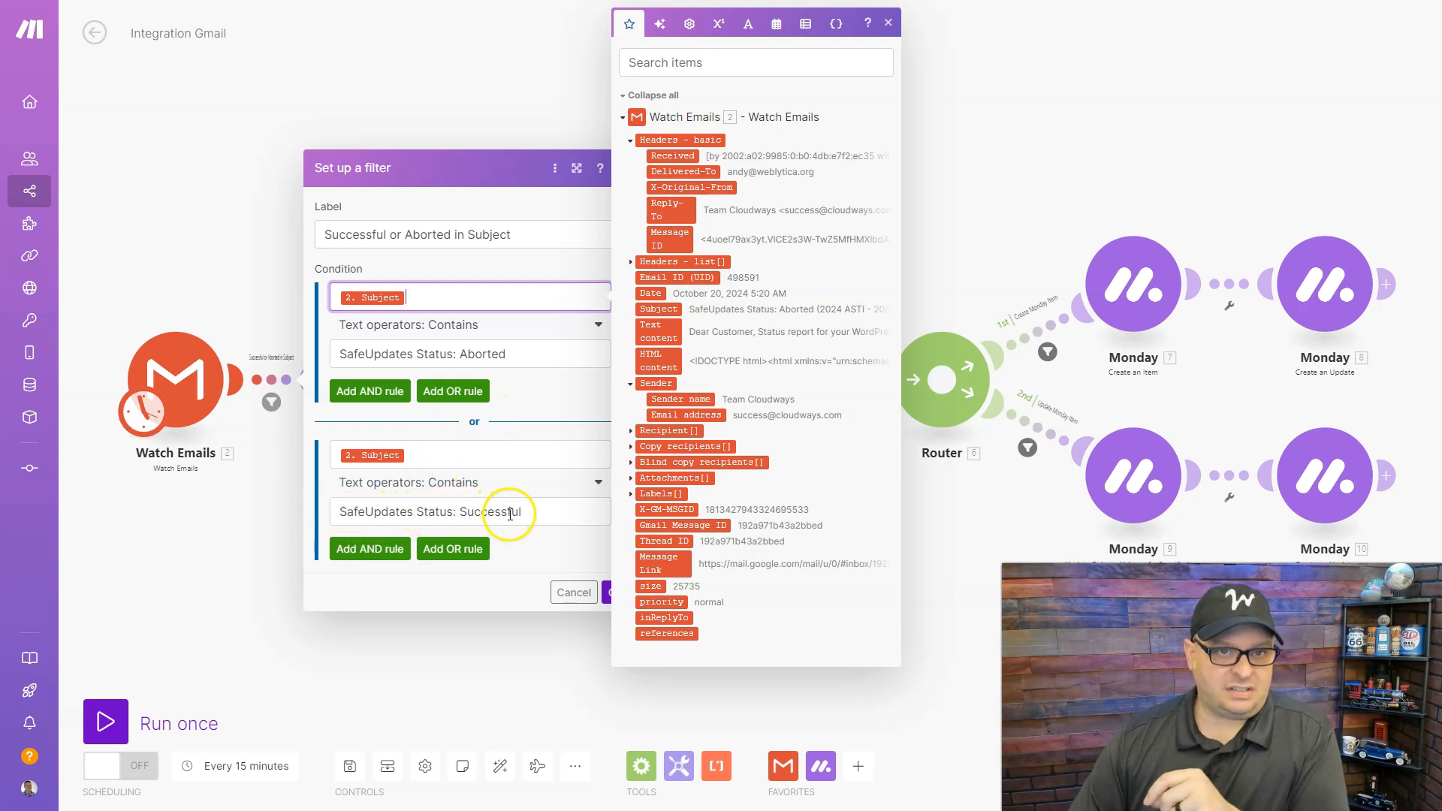
left_click(542, 541)
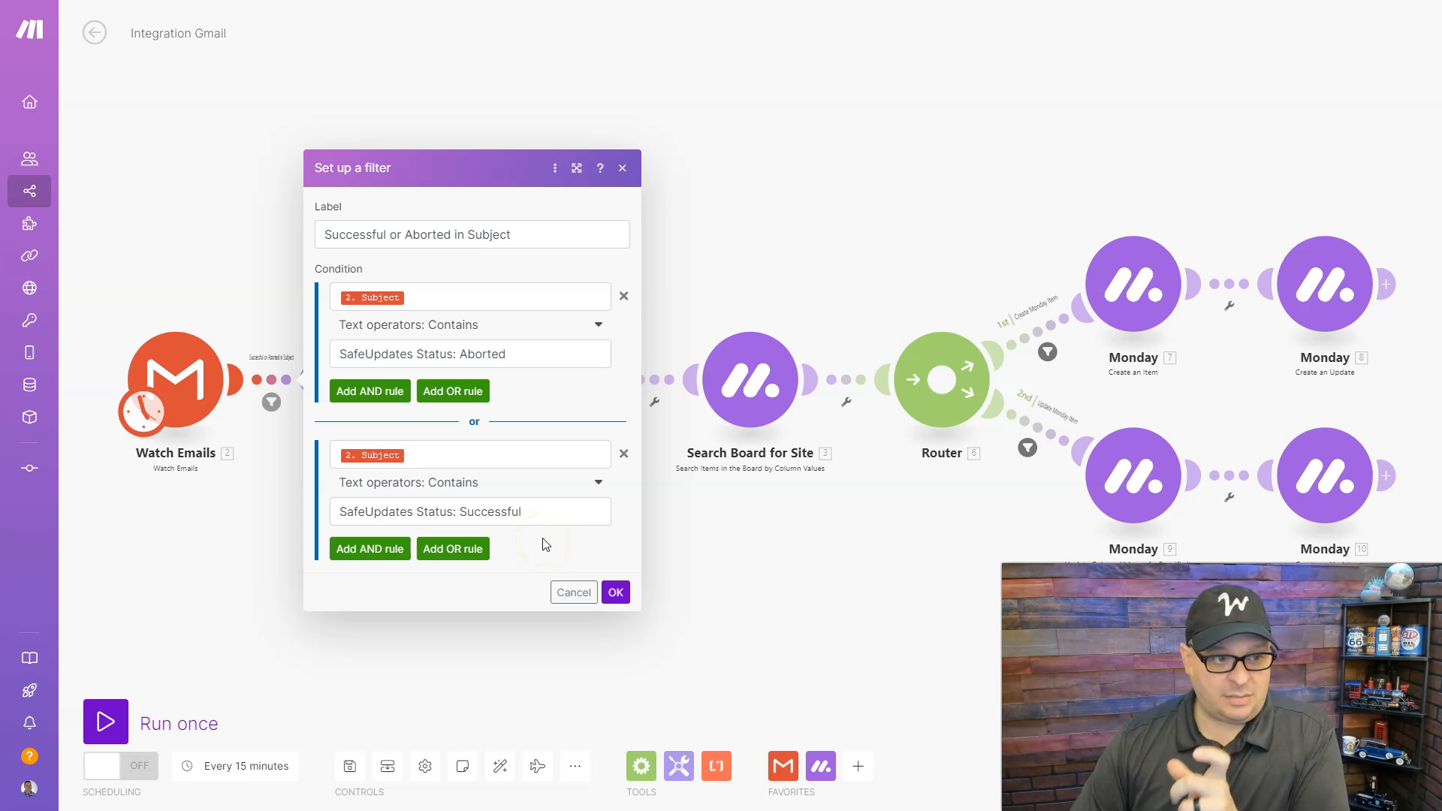
left_click(615, 592)
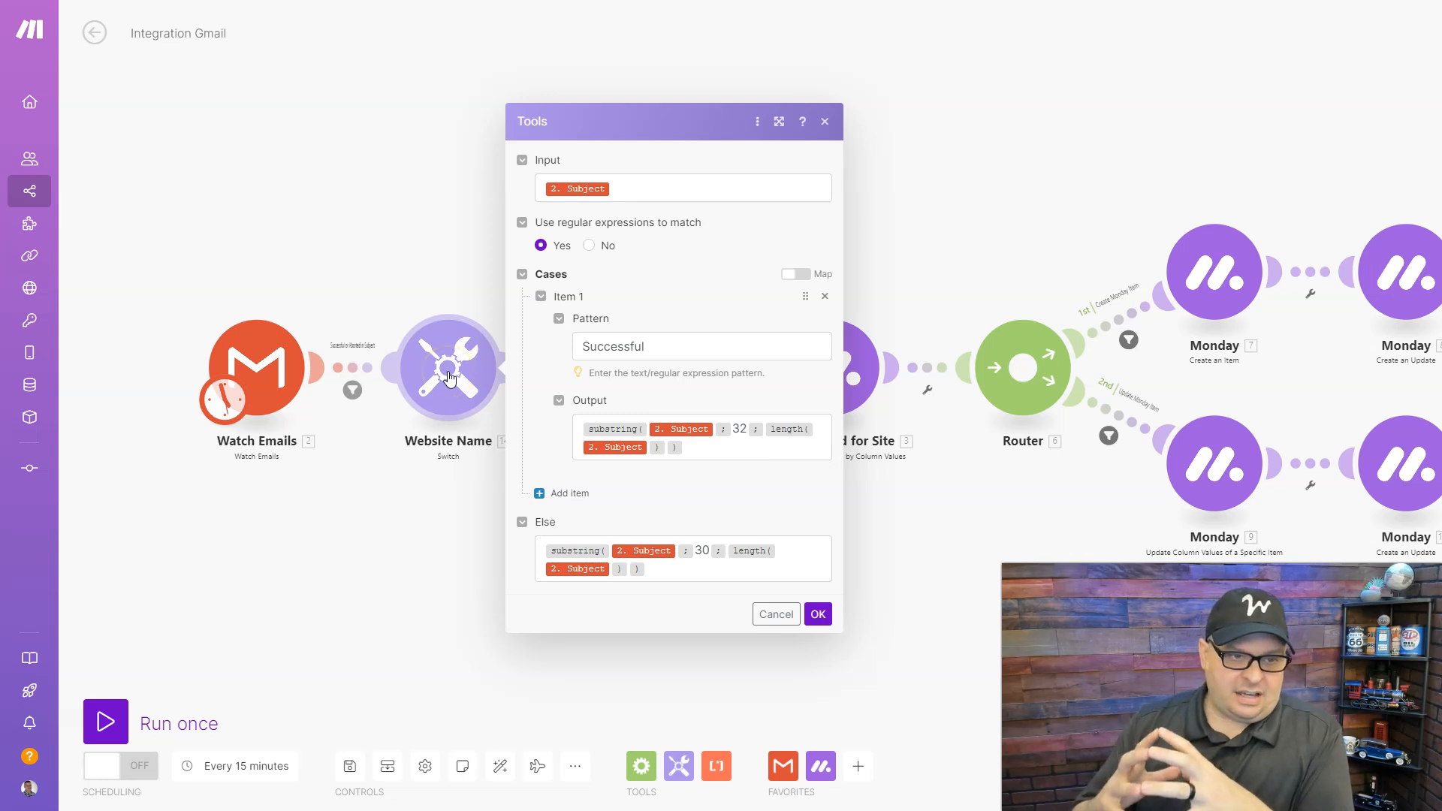
Step: Switch to the SafeUpdates email in Gmail and highlight the status prefix, the date and the website name in its subject
left_click(902, 124)
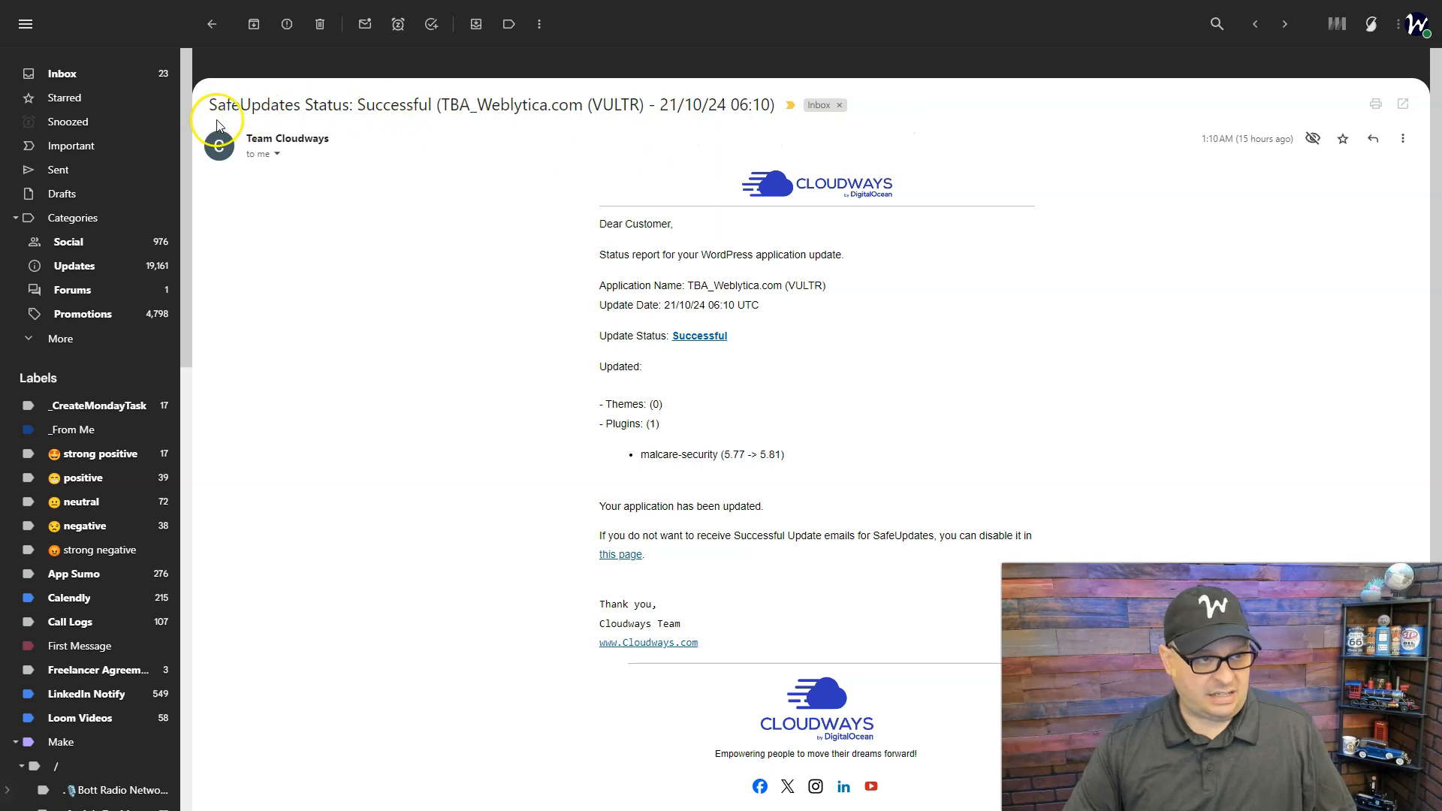
left_click_drag(212, 105, 443, 109)
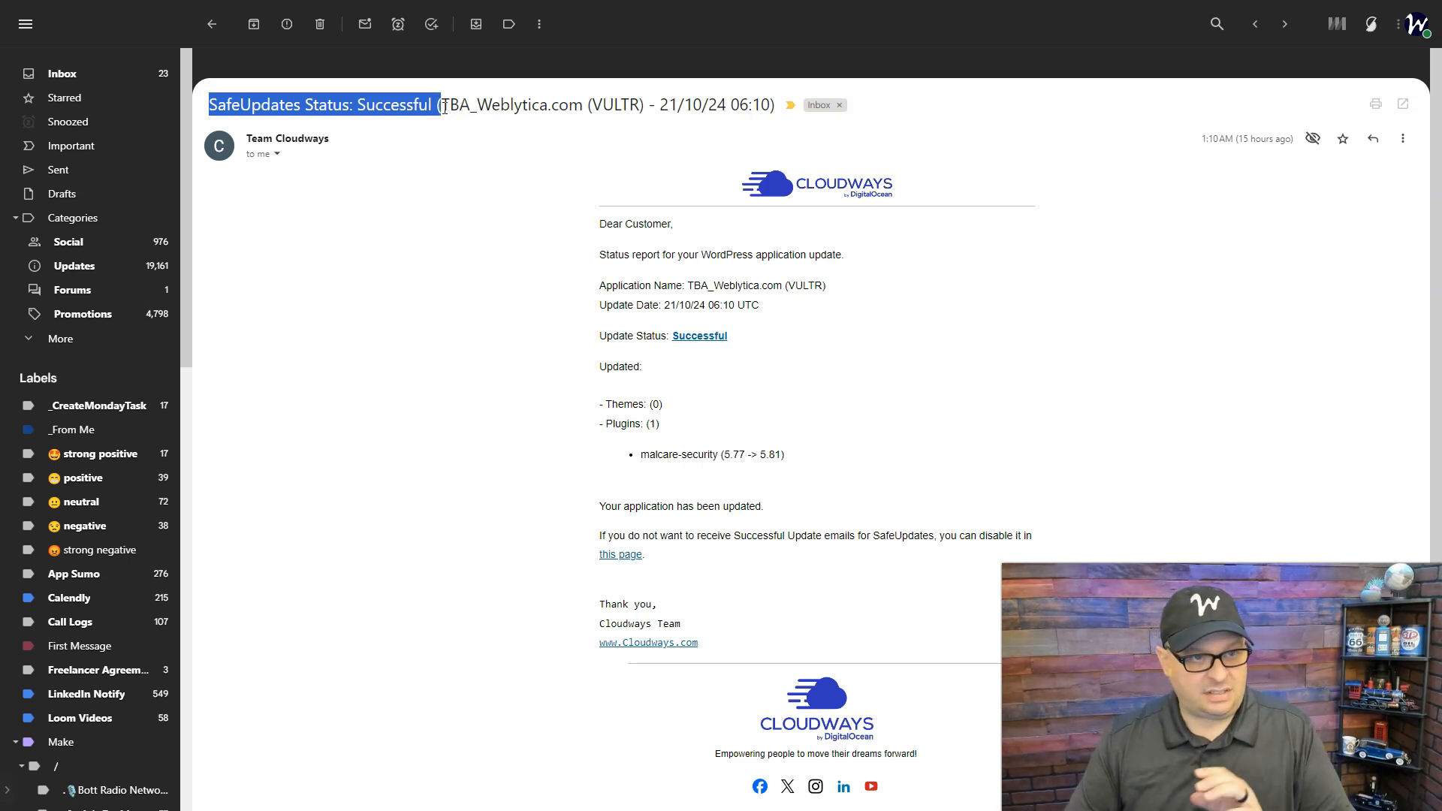
left_click_drag(644, 94, 776, 96)
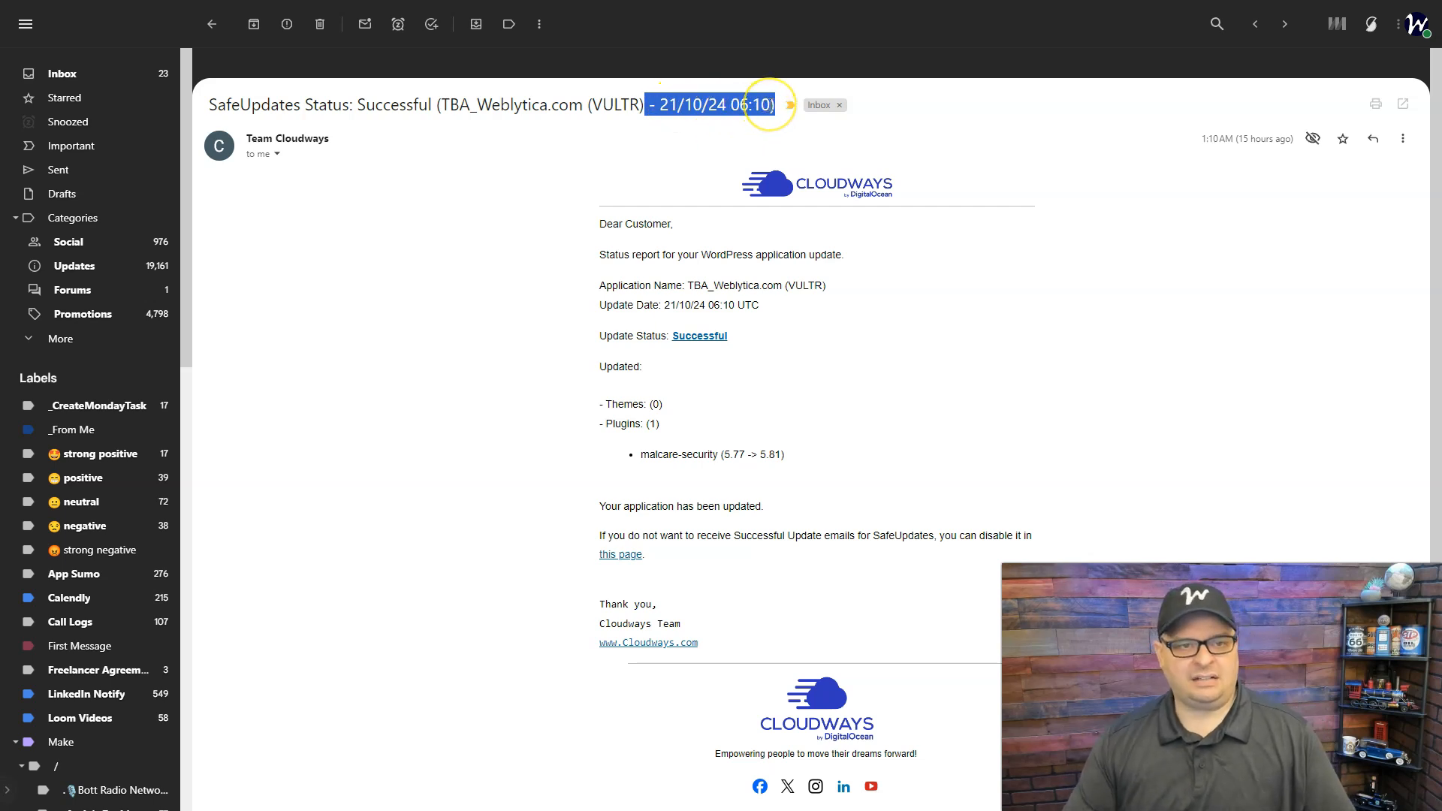
left_click_drag(440, 106, 642, 90)
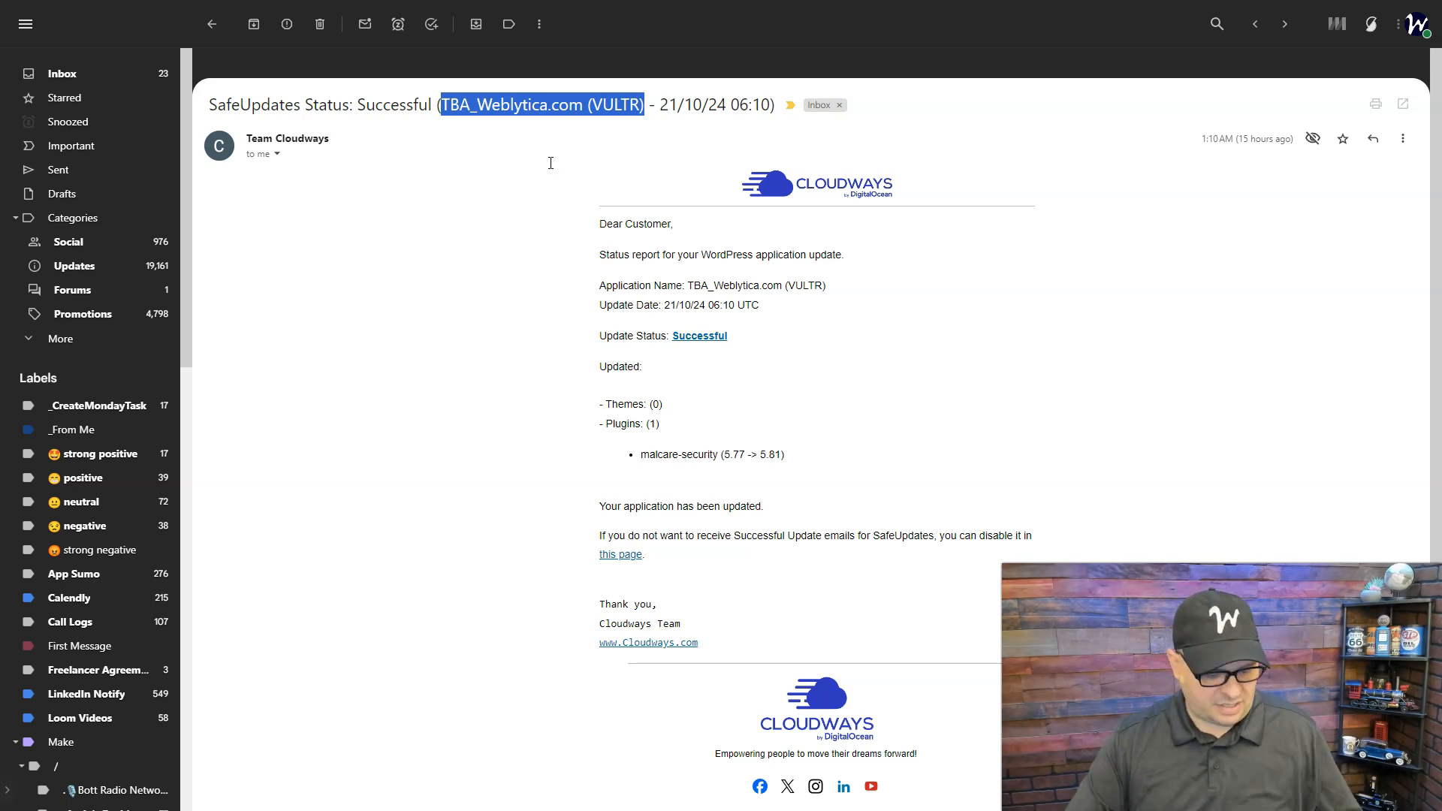
Step: Return to the Make scenario and examine the Website Name switch module's input and its Successful pattern
left_click(444, 375)
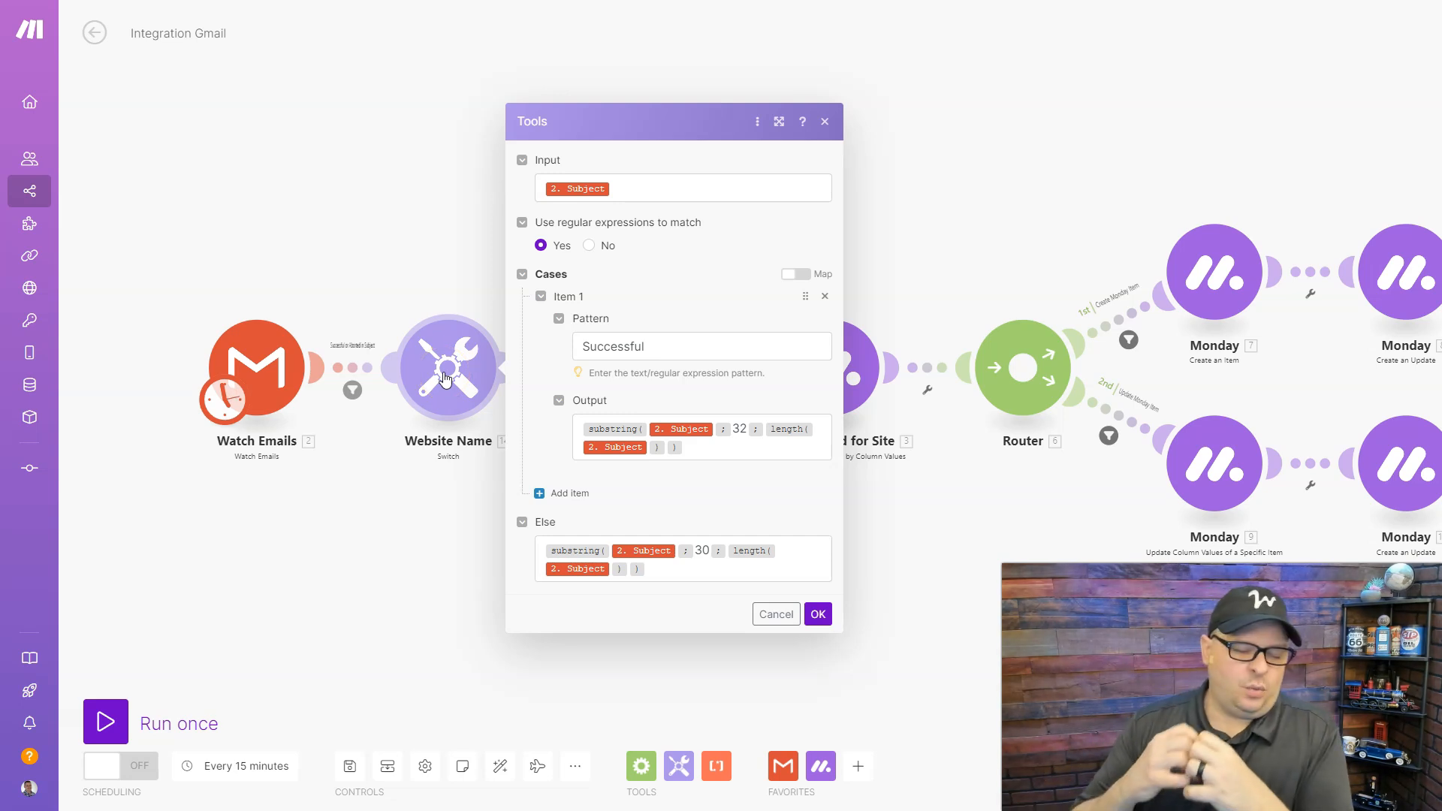
left_click(502, 195)
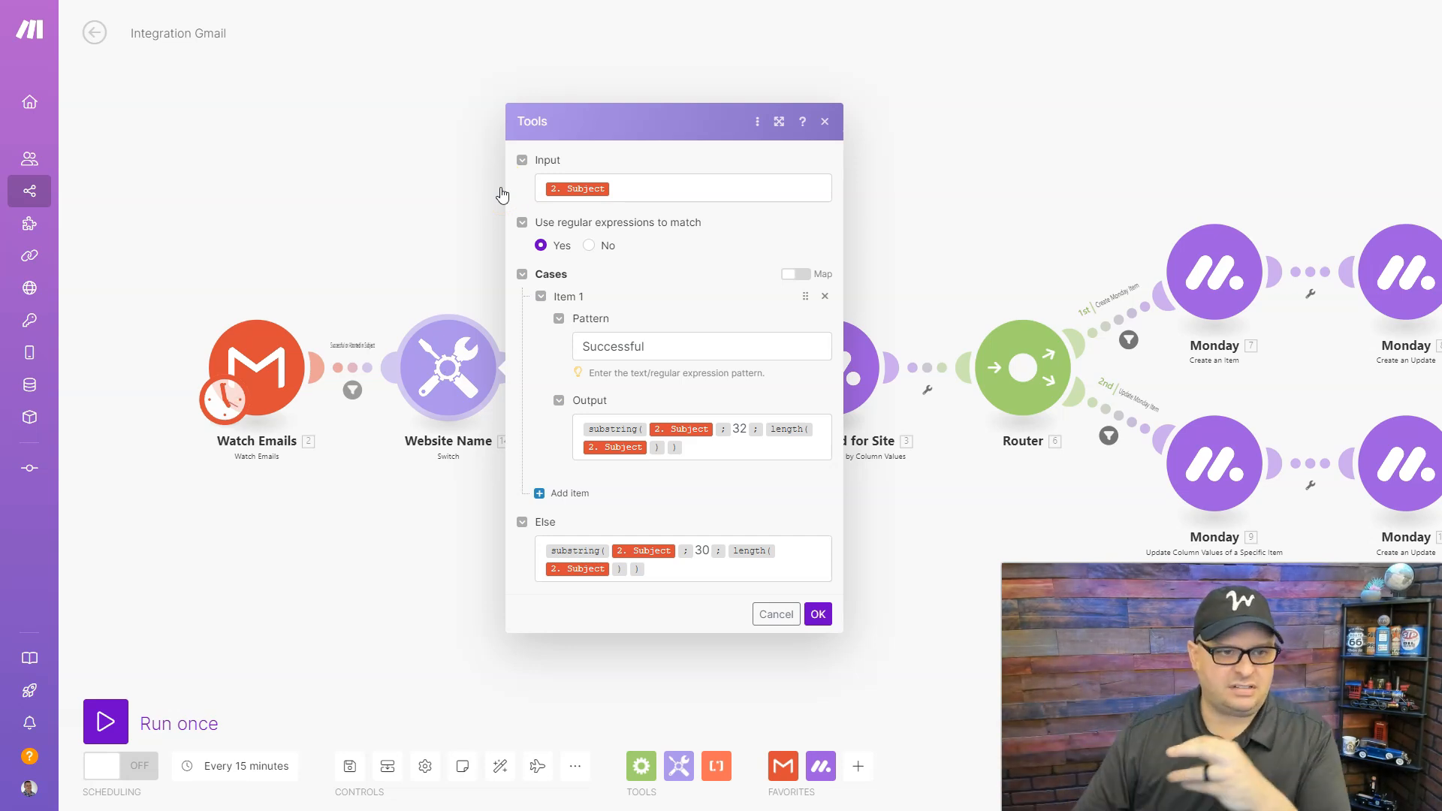
left_click(644, 188)
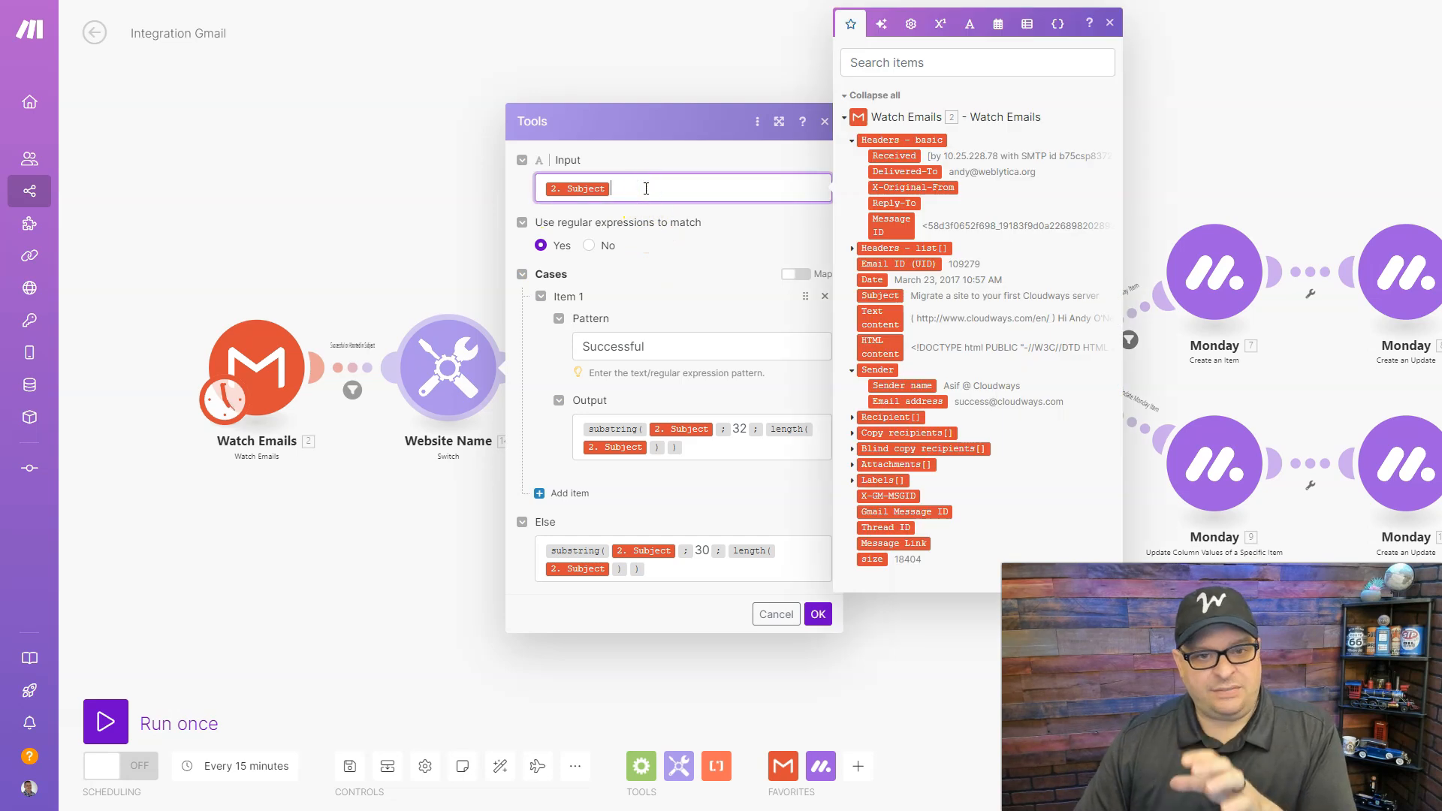
double_click(621, 345)
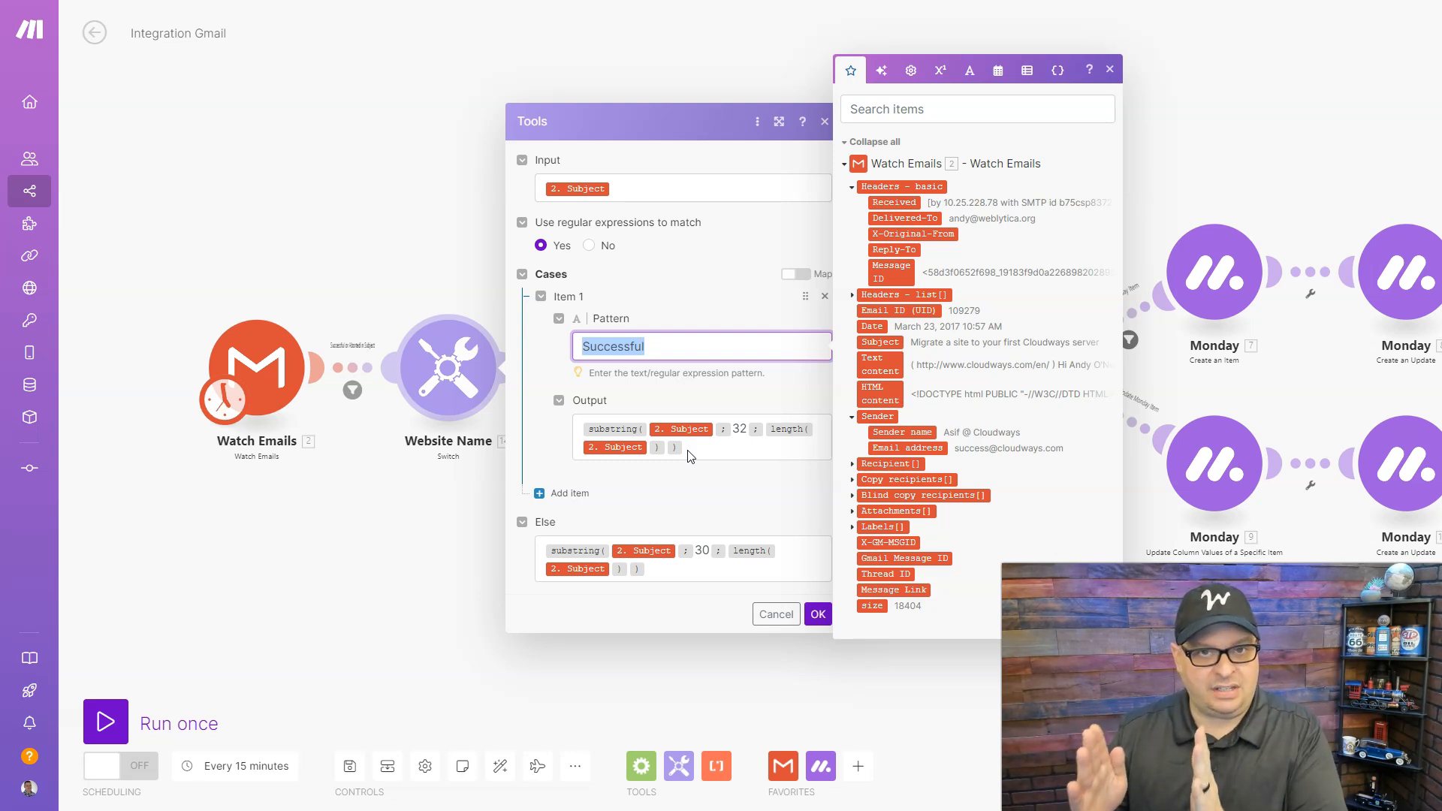
Step: Switch back to the Gmail message and highlight the subject text before the website name, followed by the remainder
key("alt+Tab")
left_click_drag(210, 105, 476, 178)
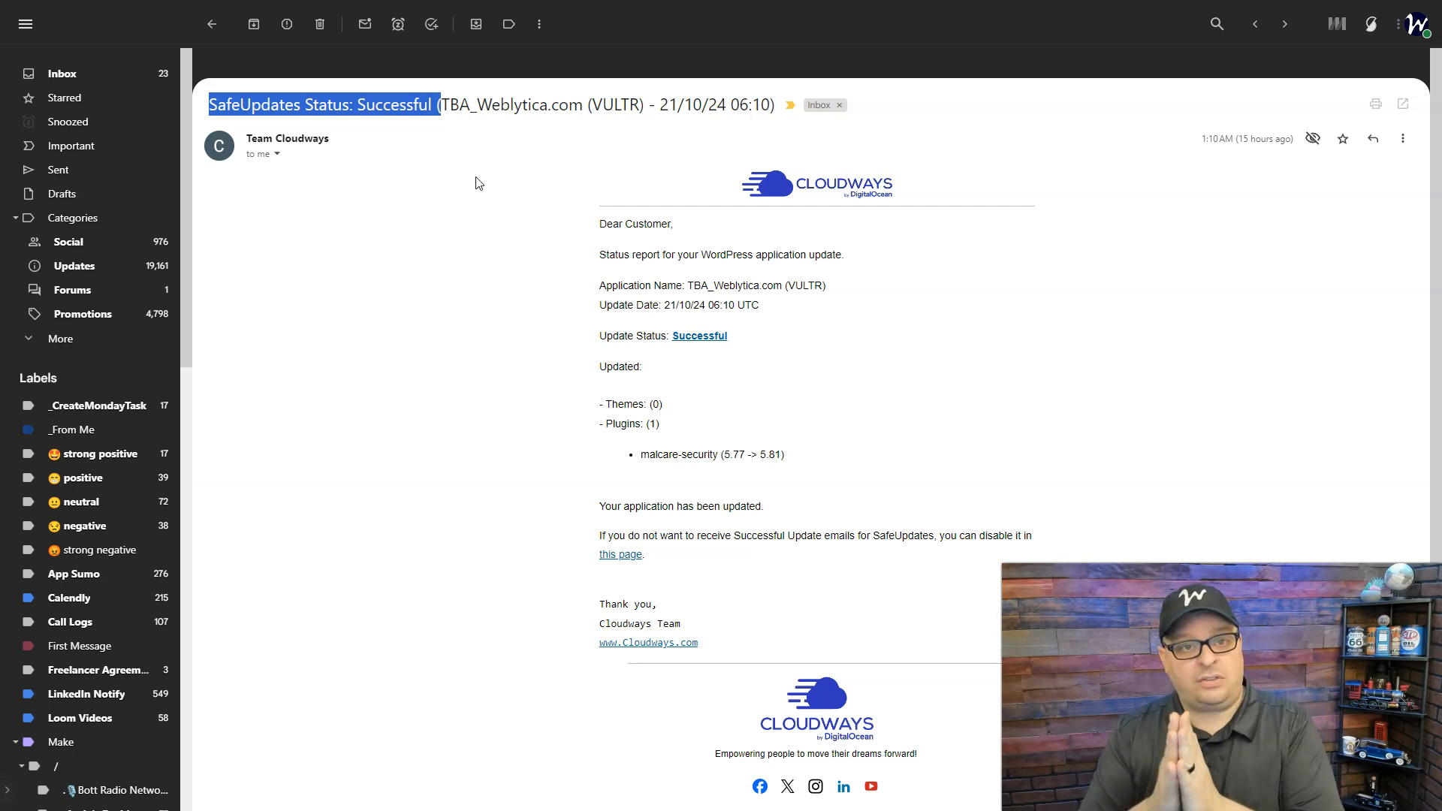
left_click(449, 105)
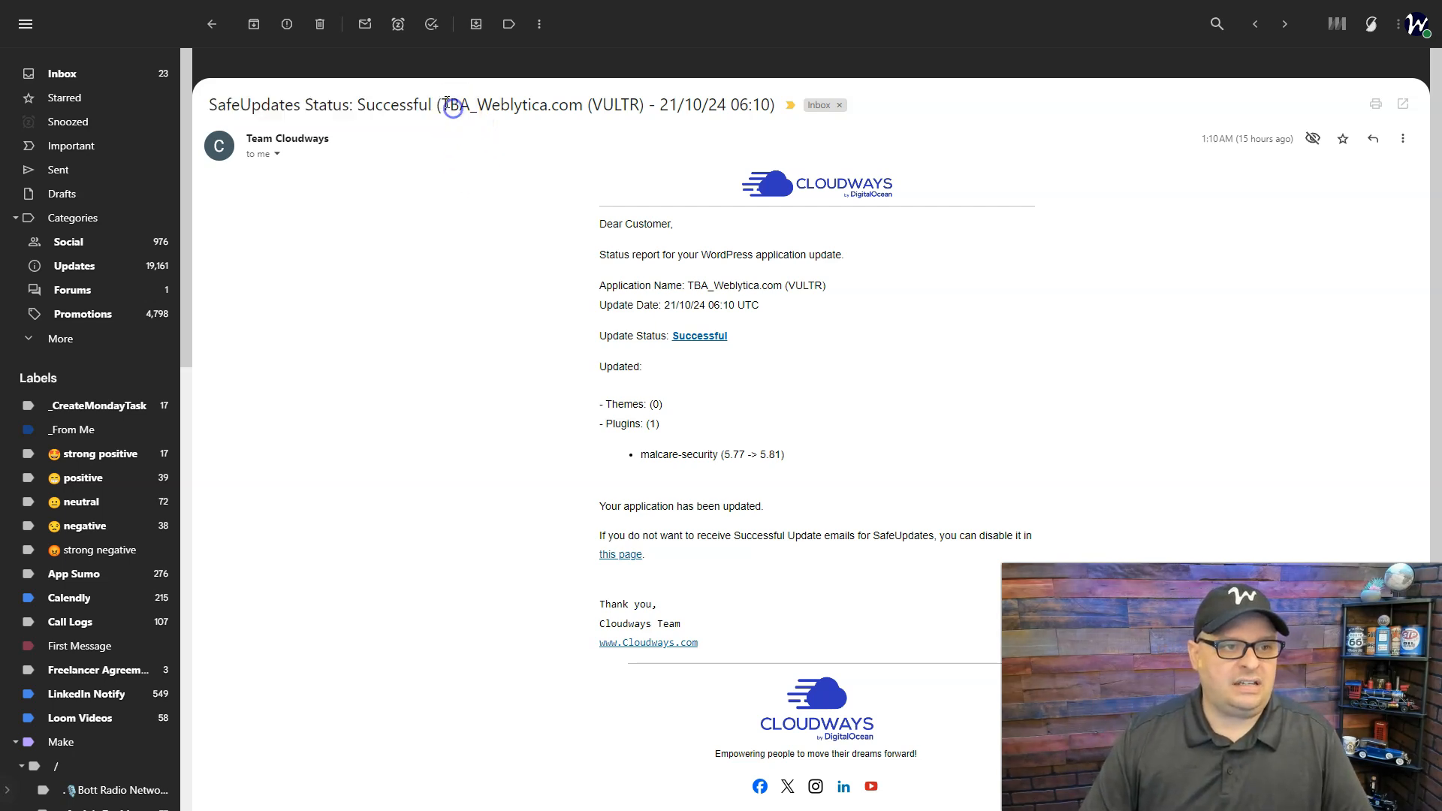
left_click_drag(445, 102, 769, 104)
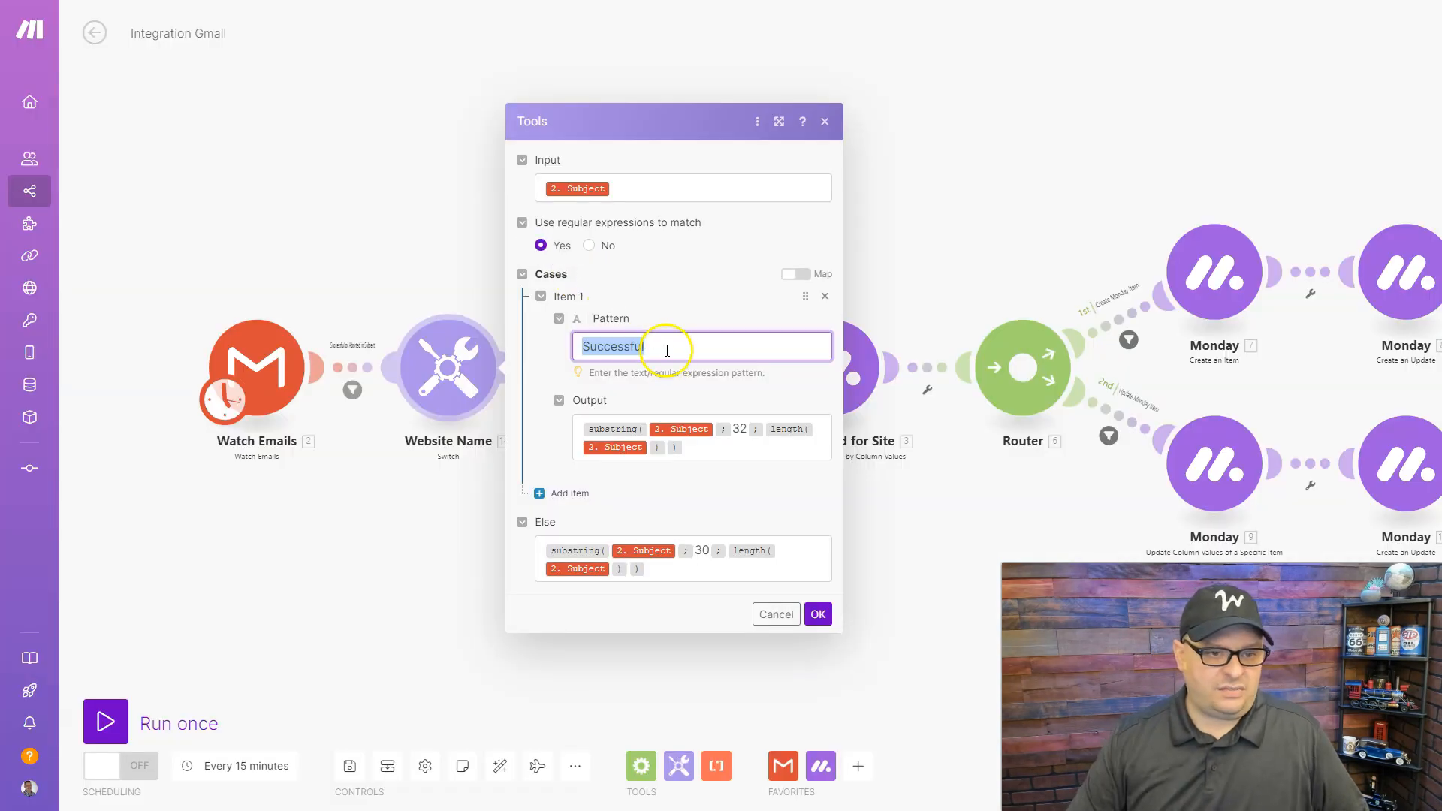
Step: Return to the Website Name module in Make, examine its pattern and substring and length output formulas, and accept the settings
left_click(666, 347)
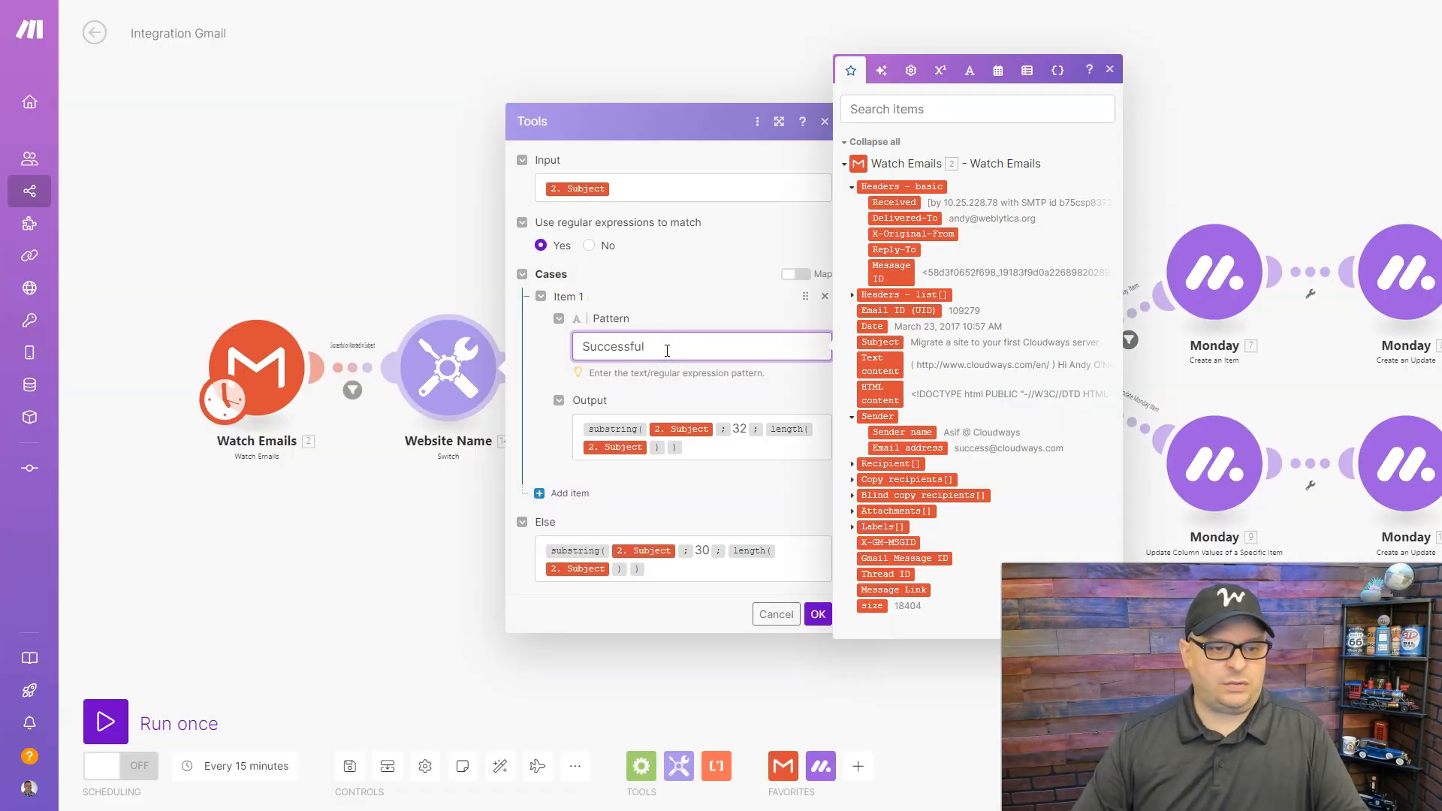
mouse_move(628, 432)
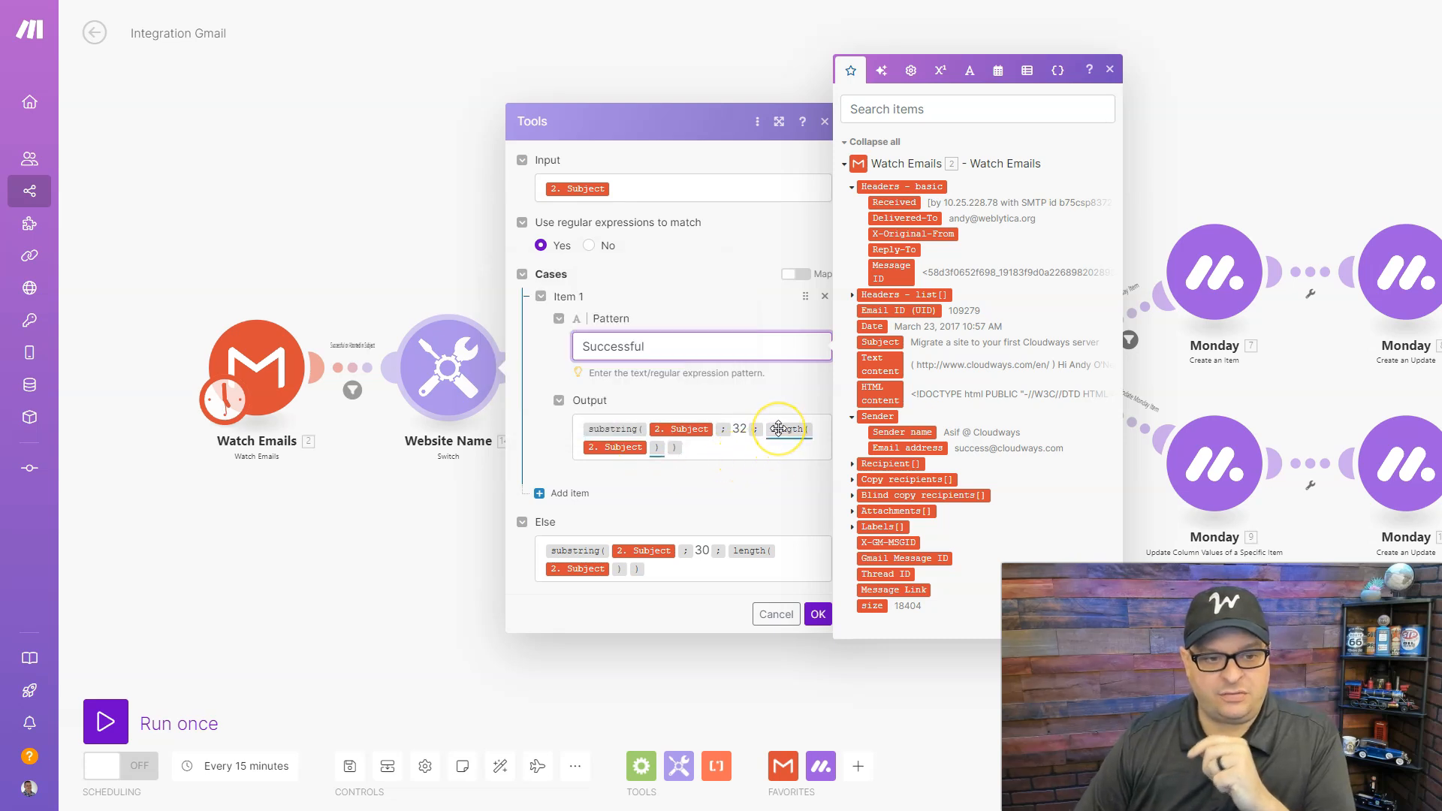
mouse_move(779, 429)
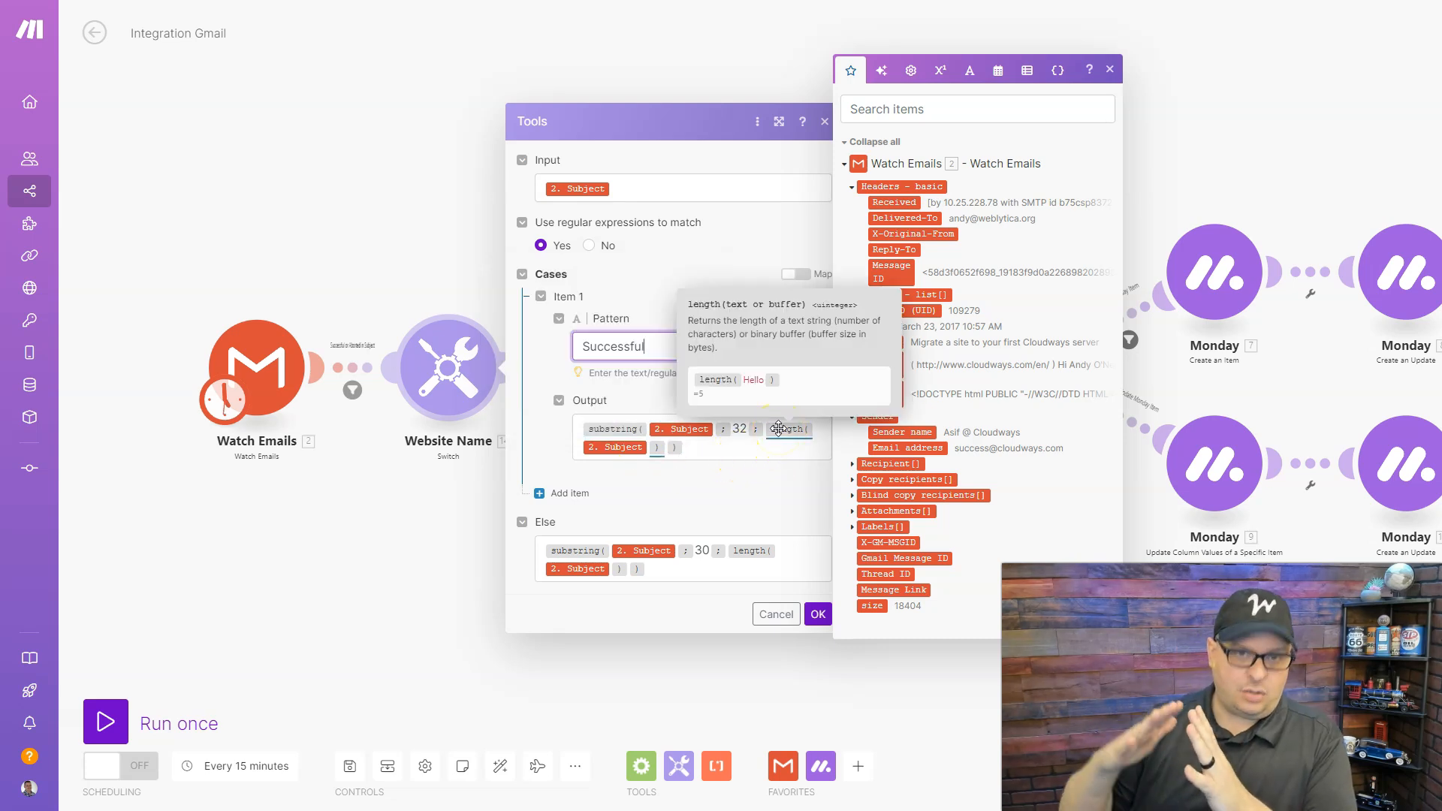
left_click(639, 359)
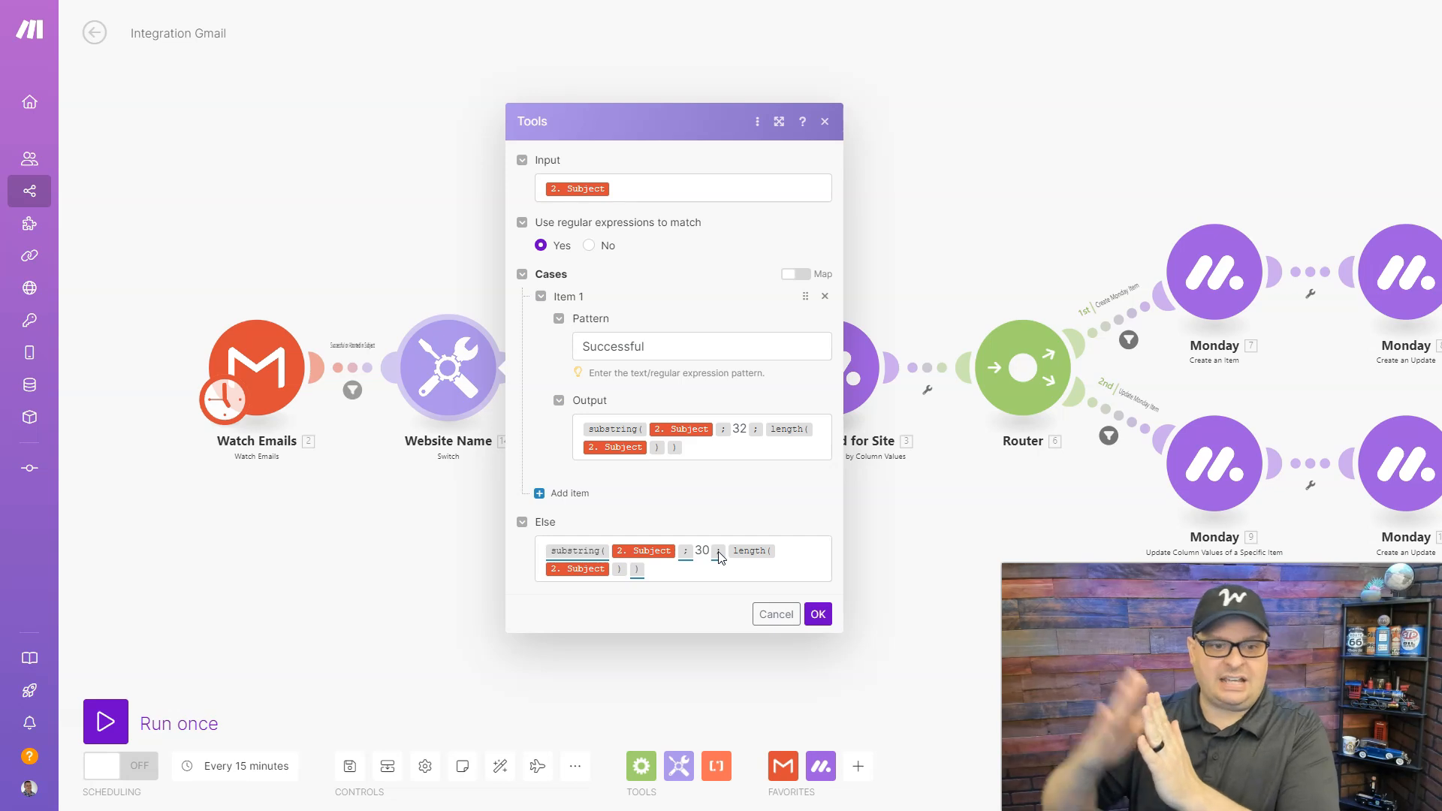
left_click(816, 613)
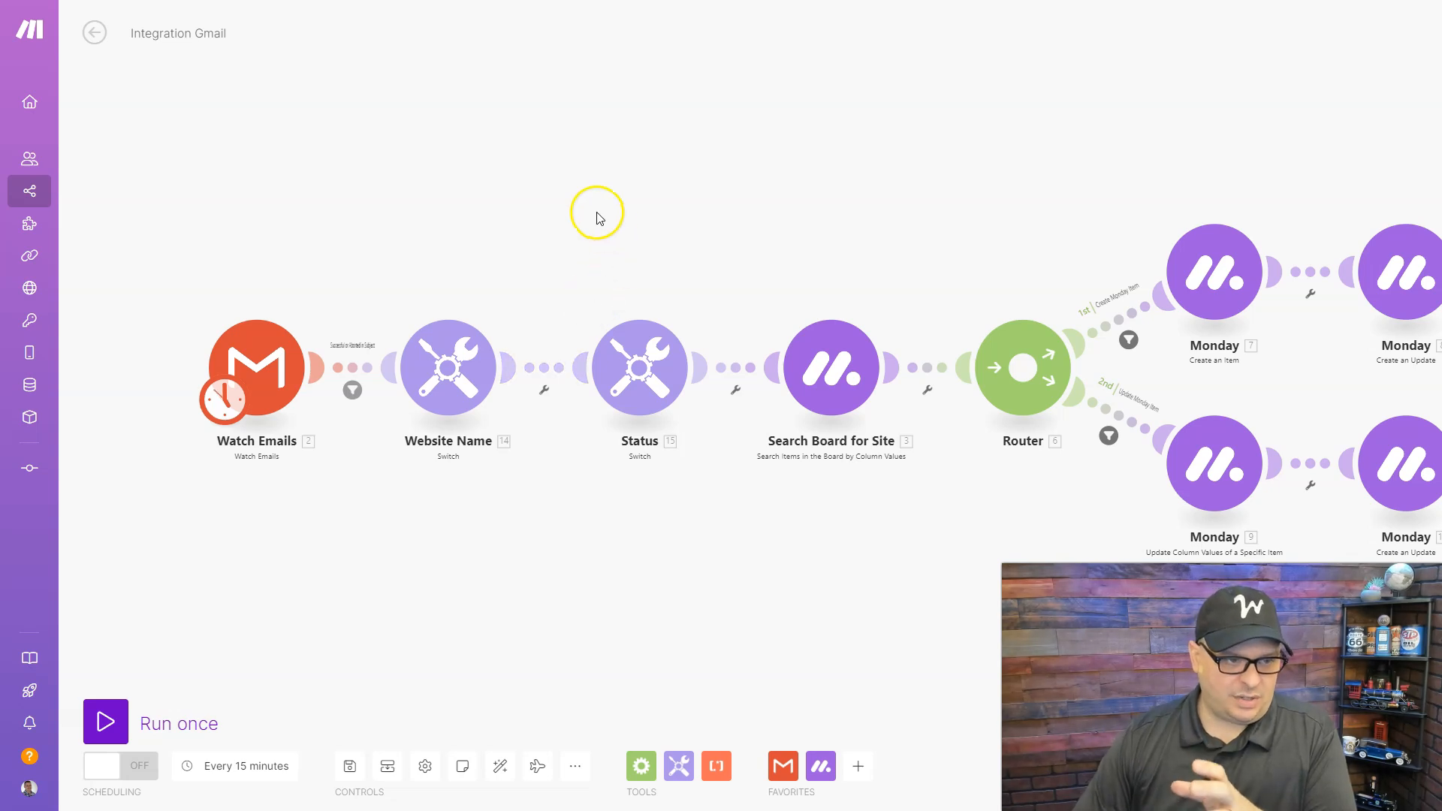
Step: Set the Watch Emails module to start from the Cloudways email dated 10/20/2024 5:20 AM and run the scenario once
right_click(265, 356)
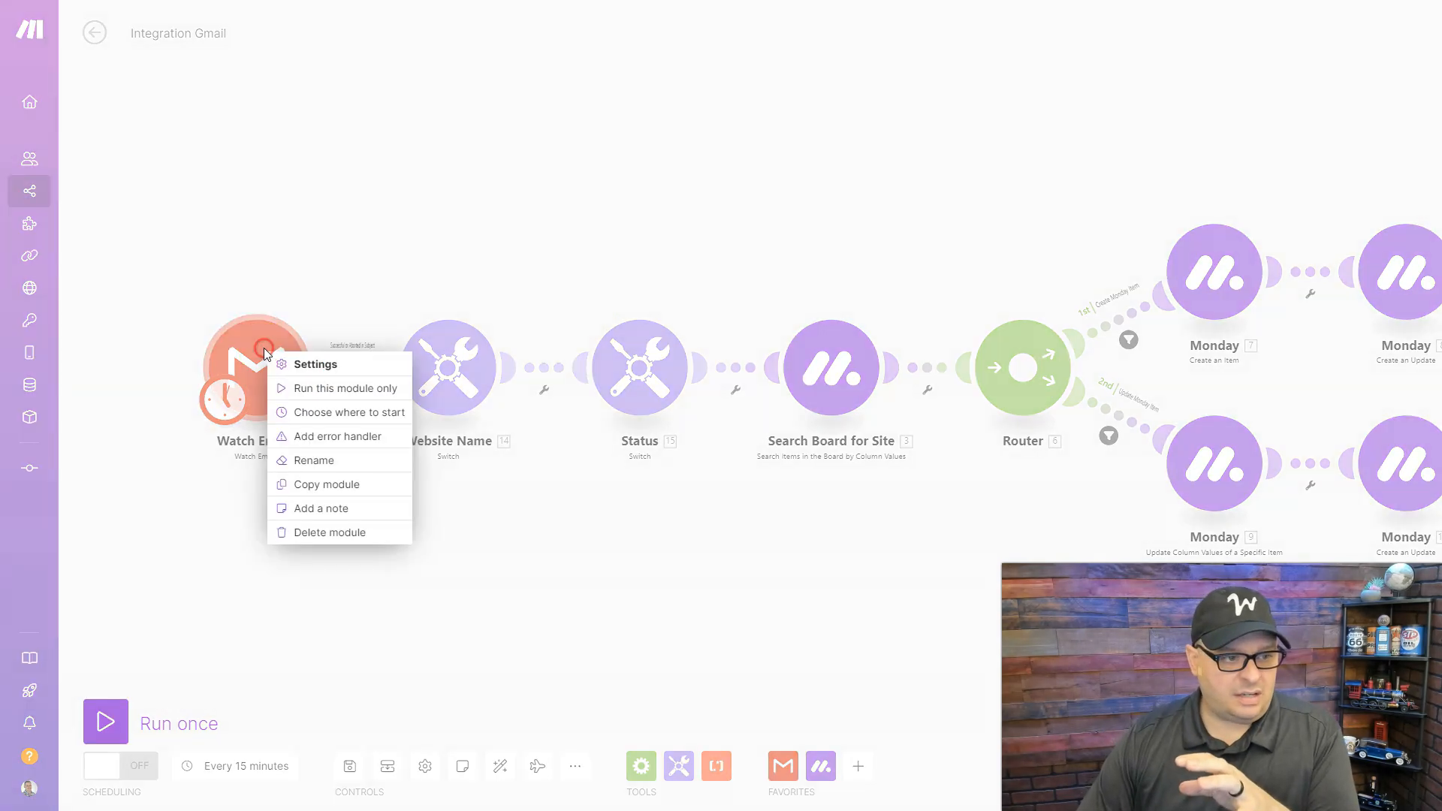
left_click(327, 412)
left_click(347, 422)
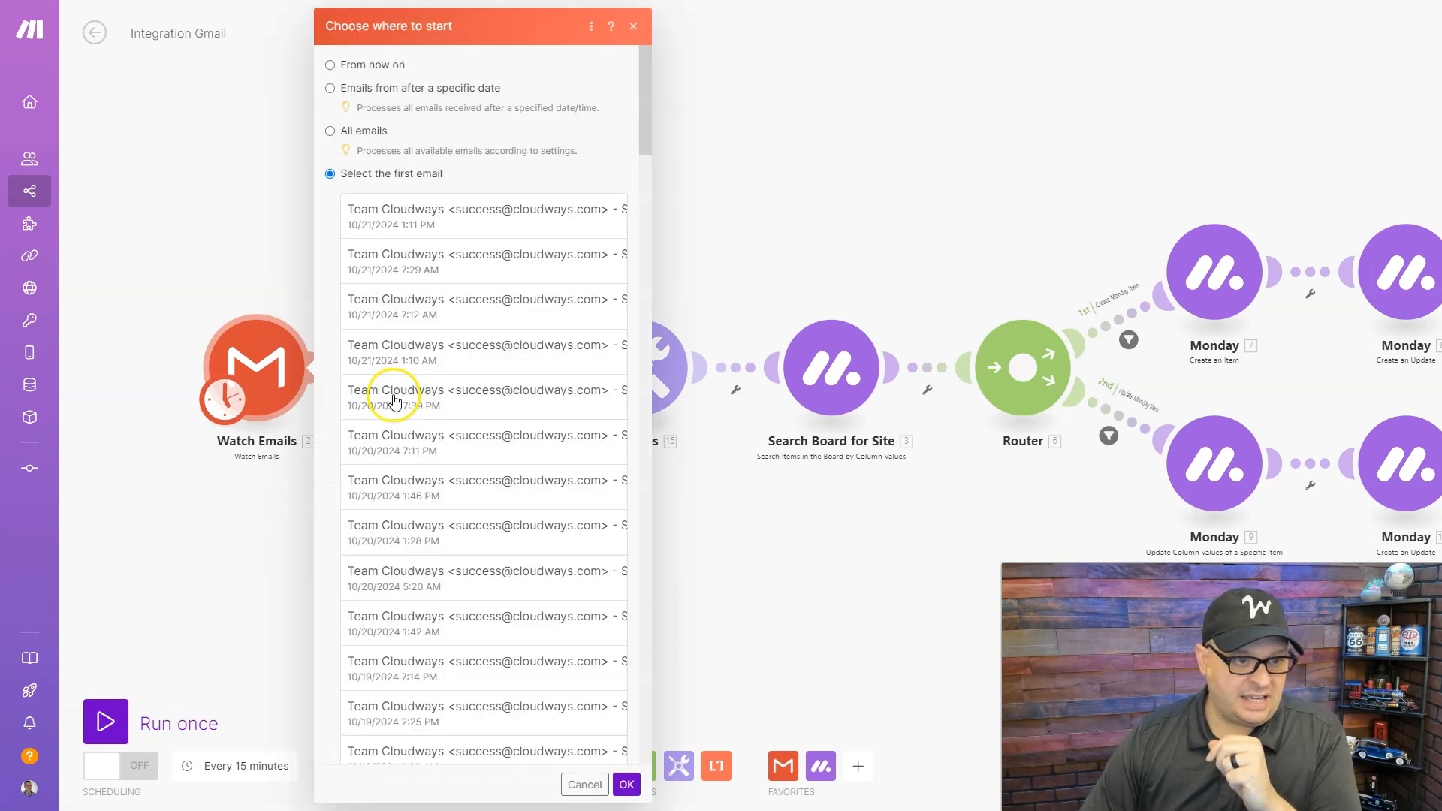
scroll(390, 394, "down", 3)
left_click(410, 424)
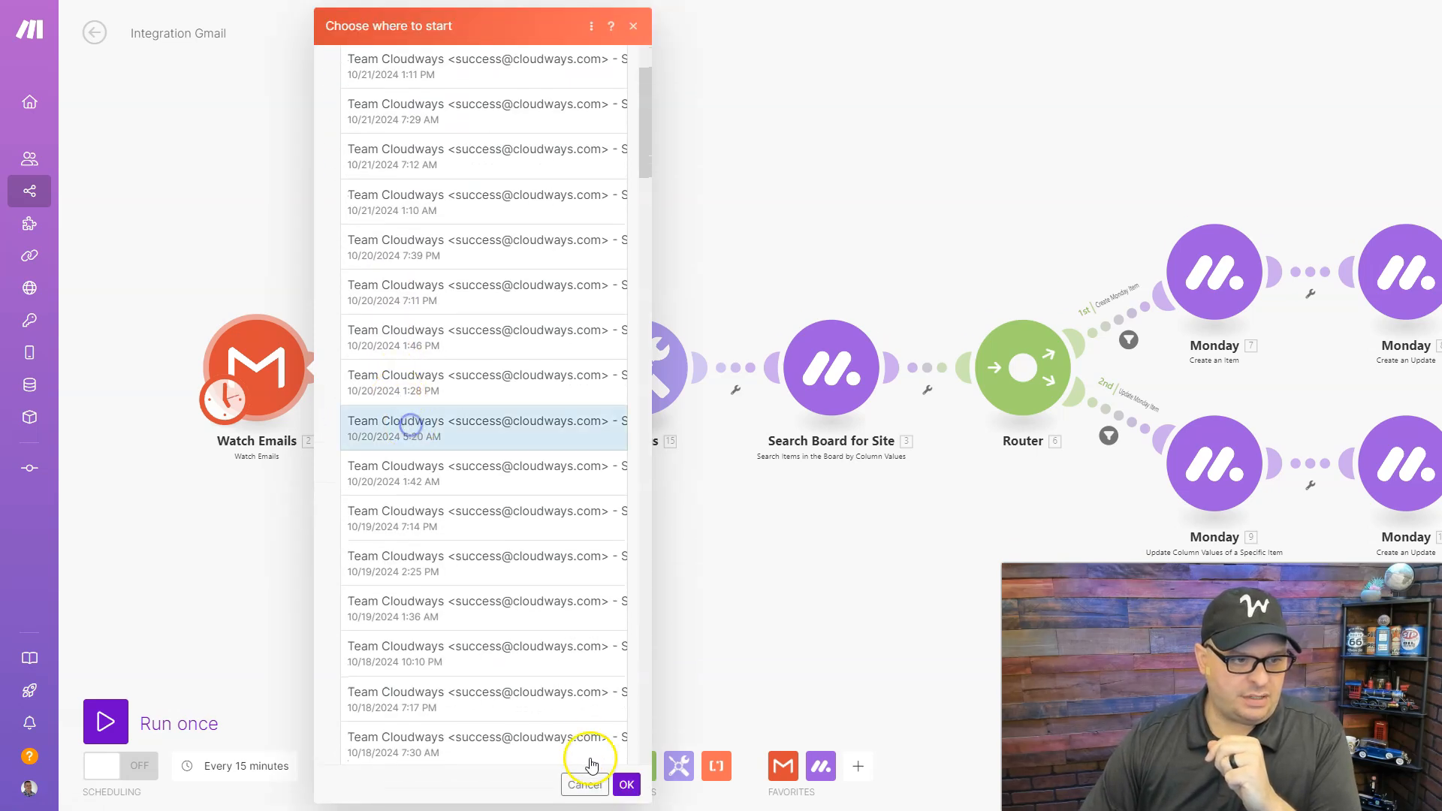
left_click(626, 784)
left_click(105, 722)
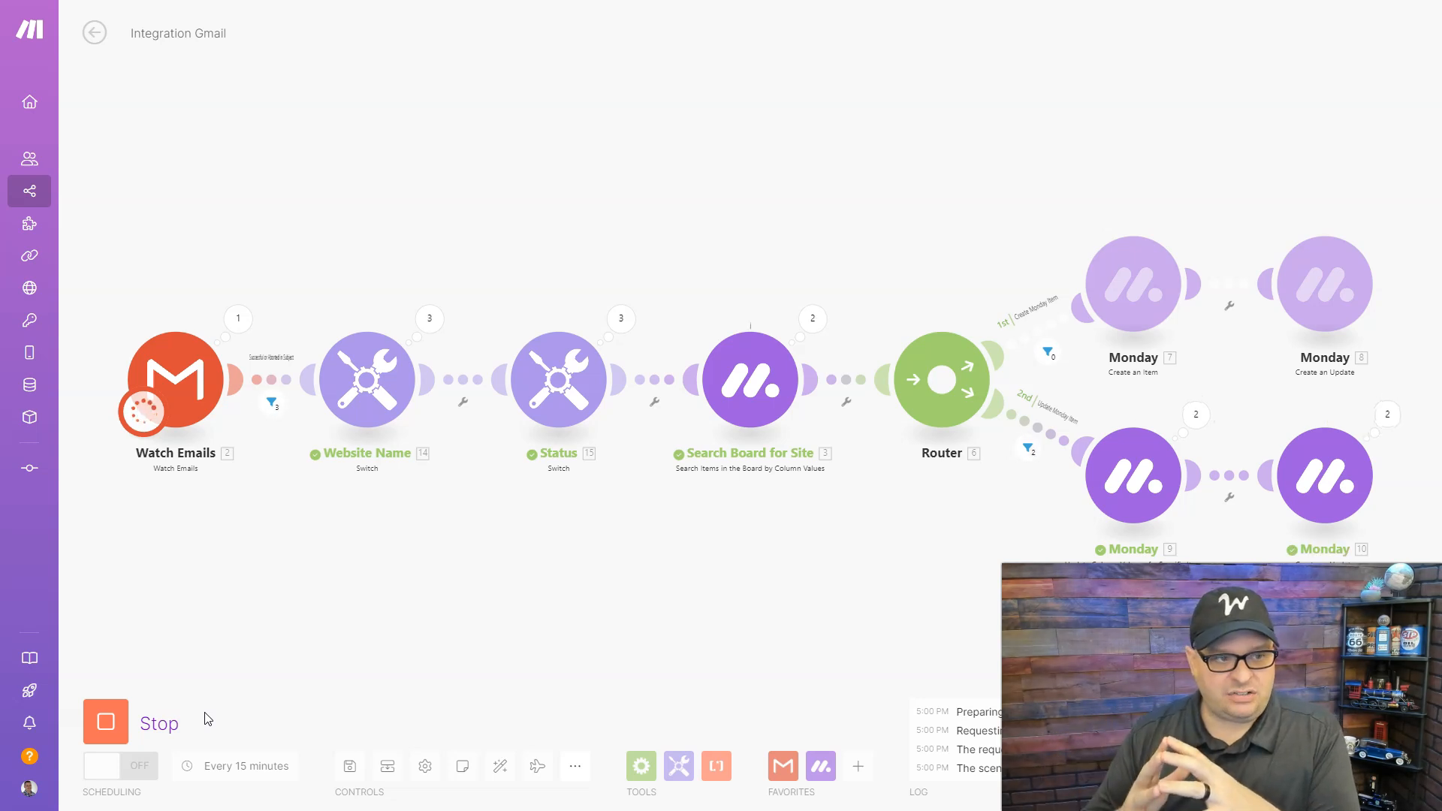
Step: Inspect the filter results after Watch Emails, checking the subject conditions of the first bundle, and close the inspector
left_click(272, 399)
left_click(372, 227)
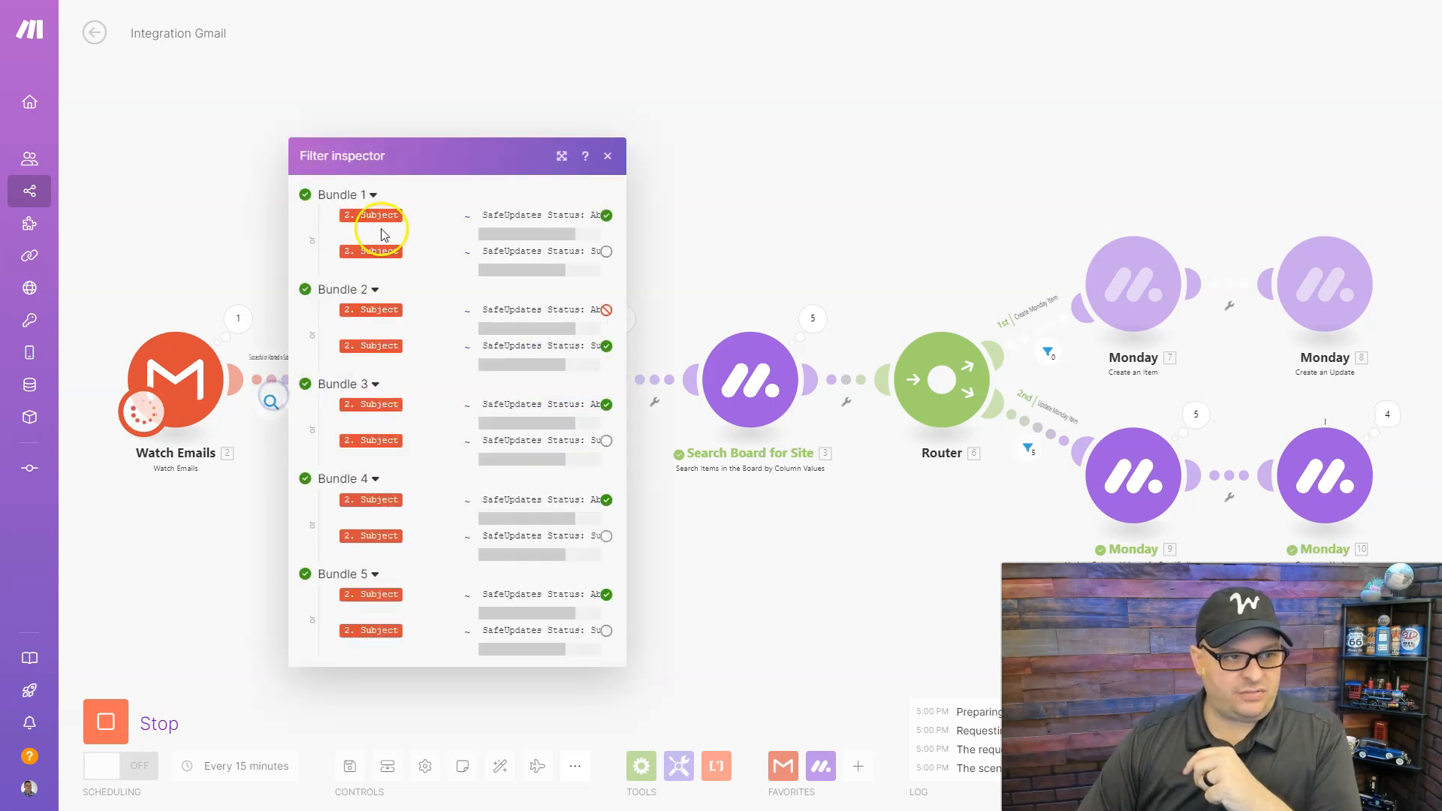
mouse_move(368, 221)
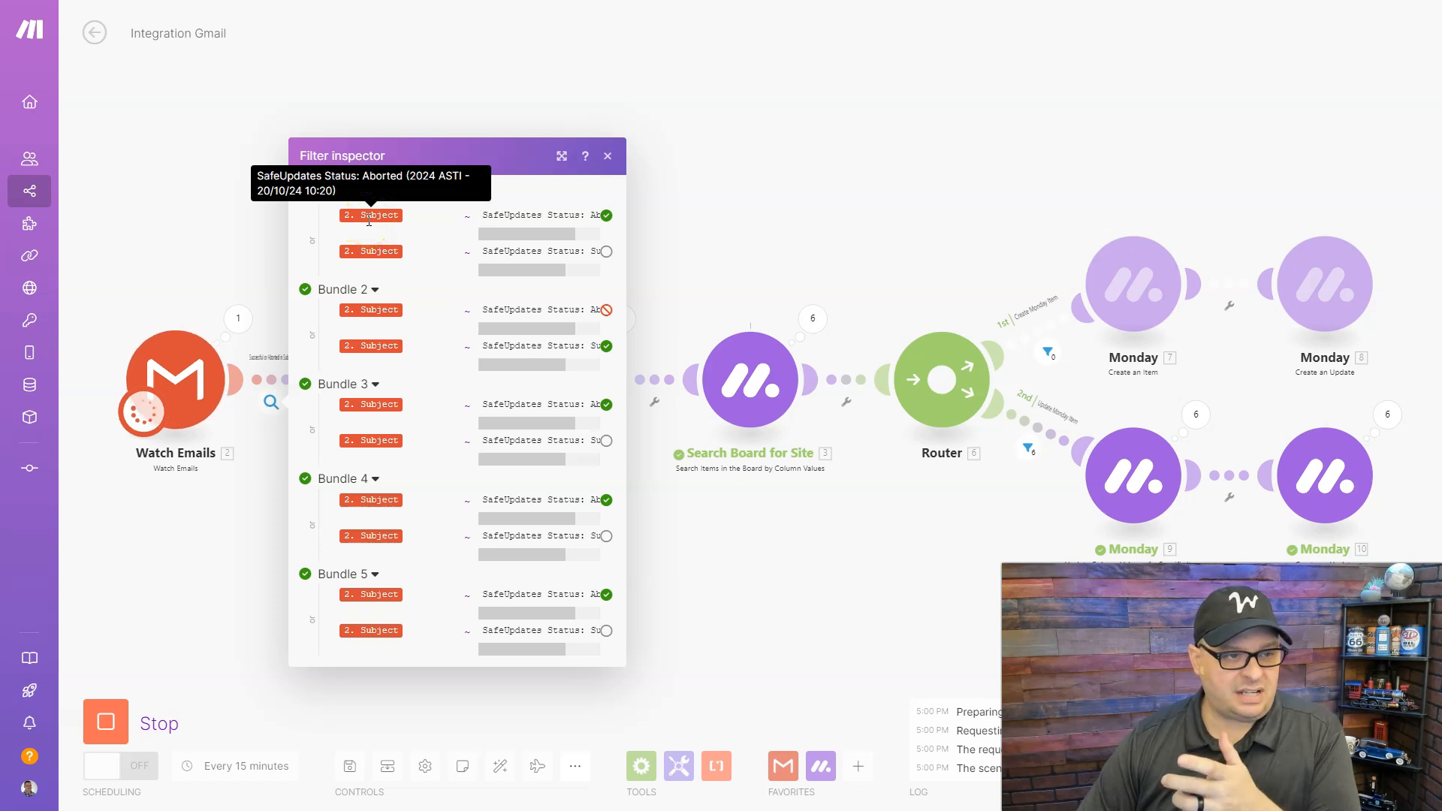
left_click(354, 217)
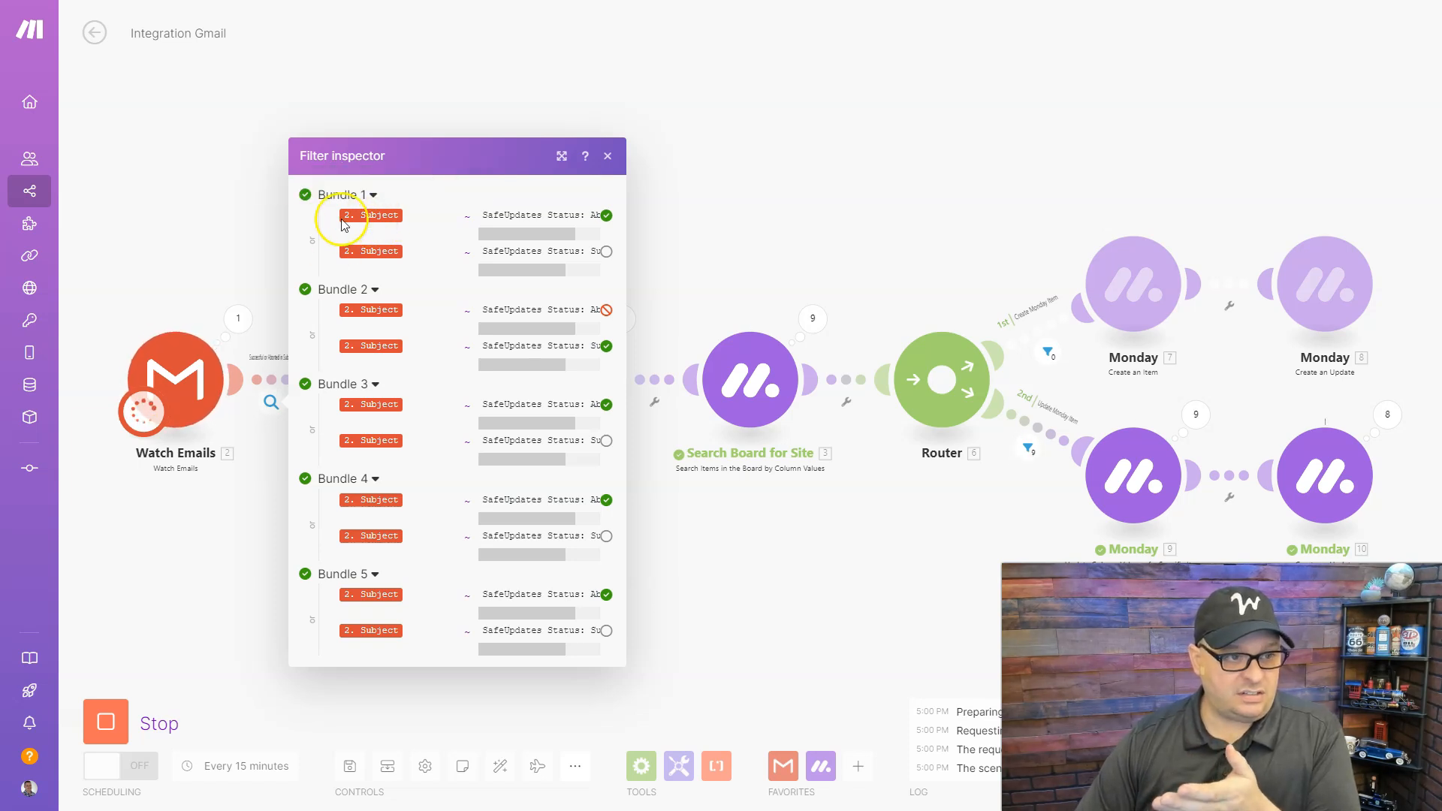
mouse_move(335, 257)
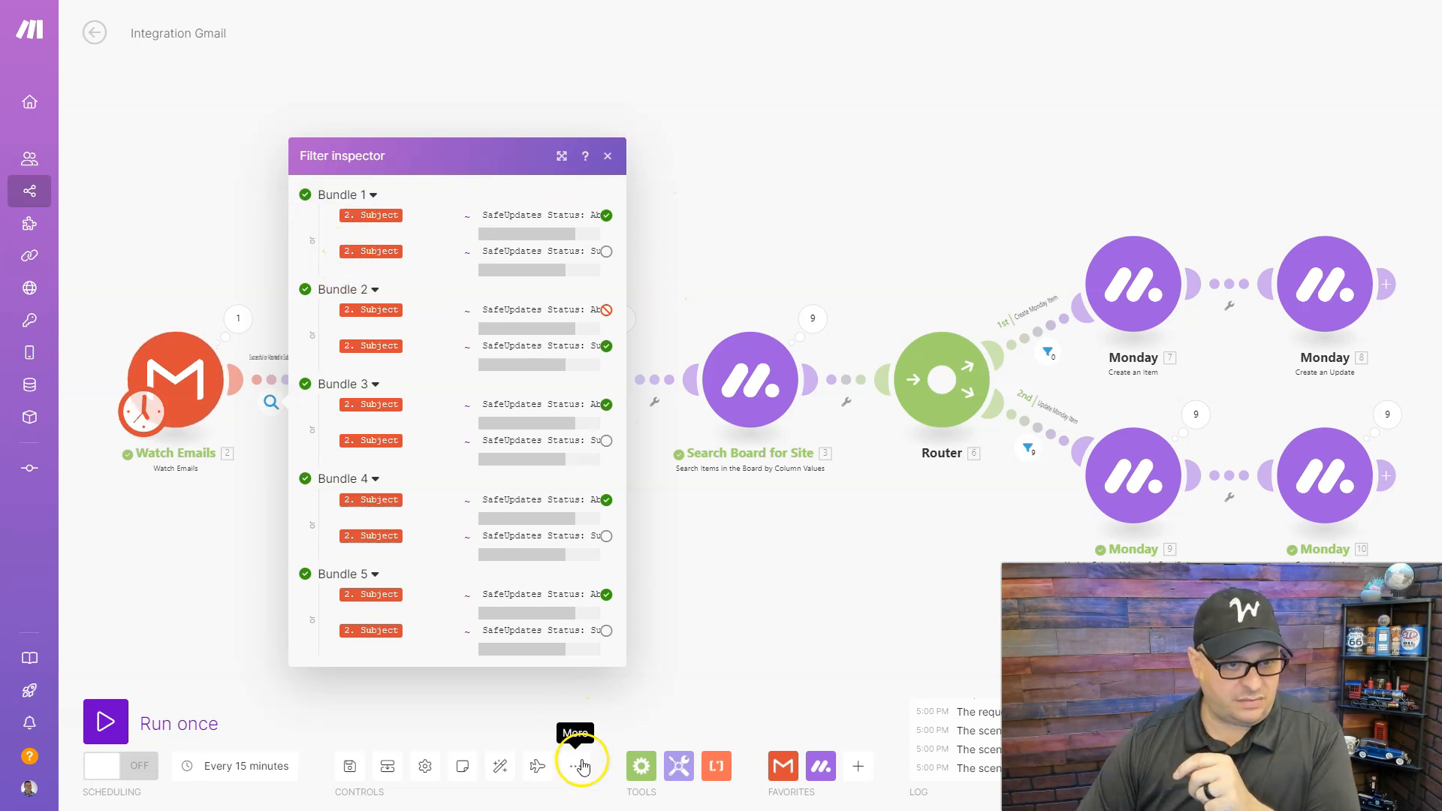
left_click(714, 605)
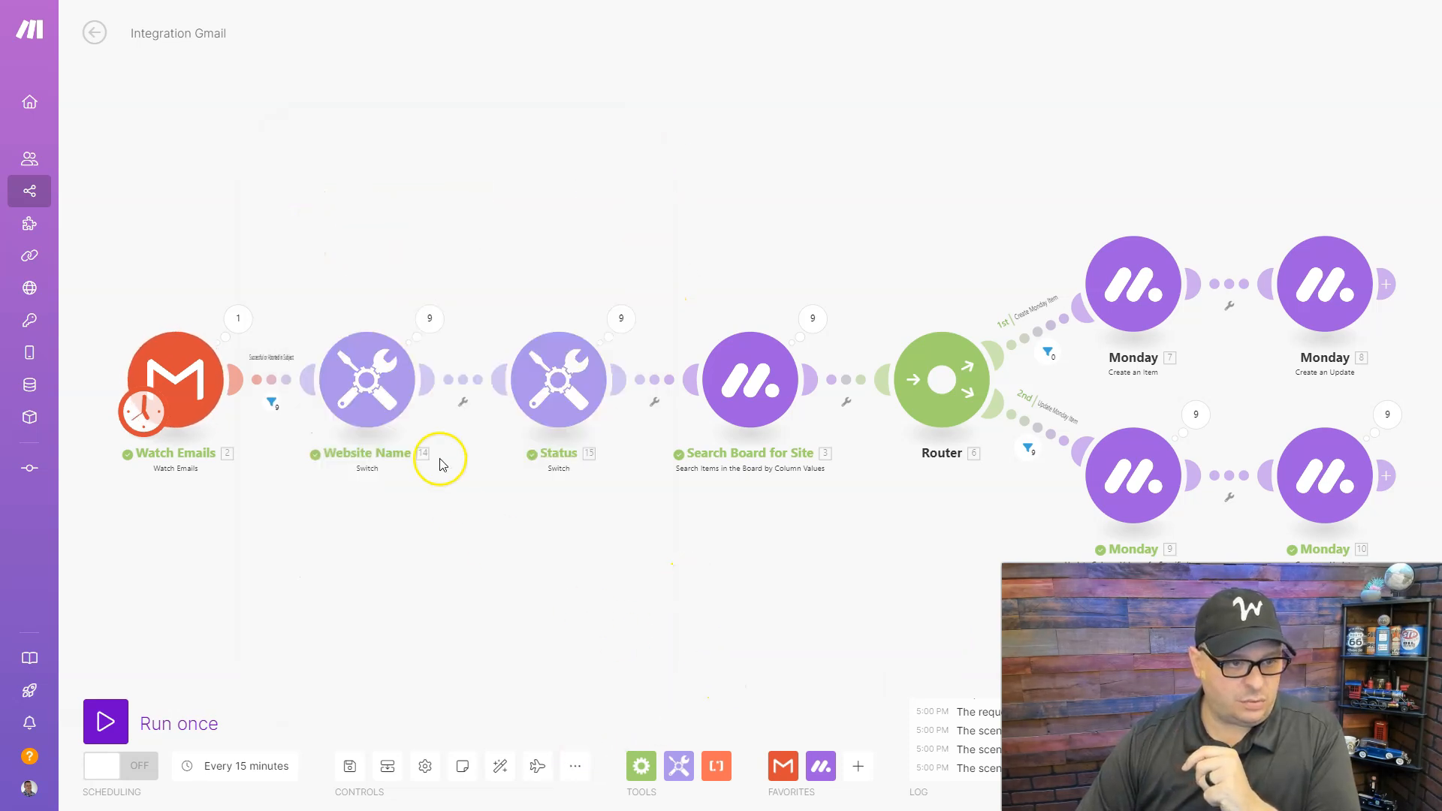
Step: Examine the first operation's output in the Website Name run results, highlighting the site name and date portion
left_click(430, 320)
left_click(518, 235)
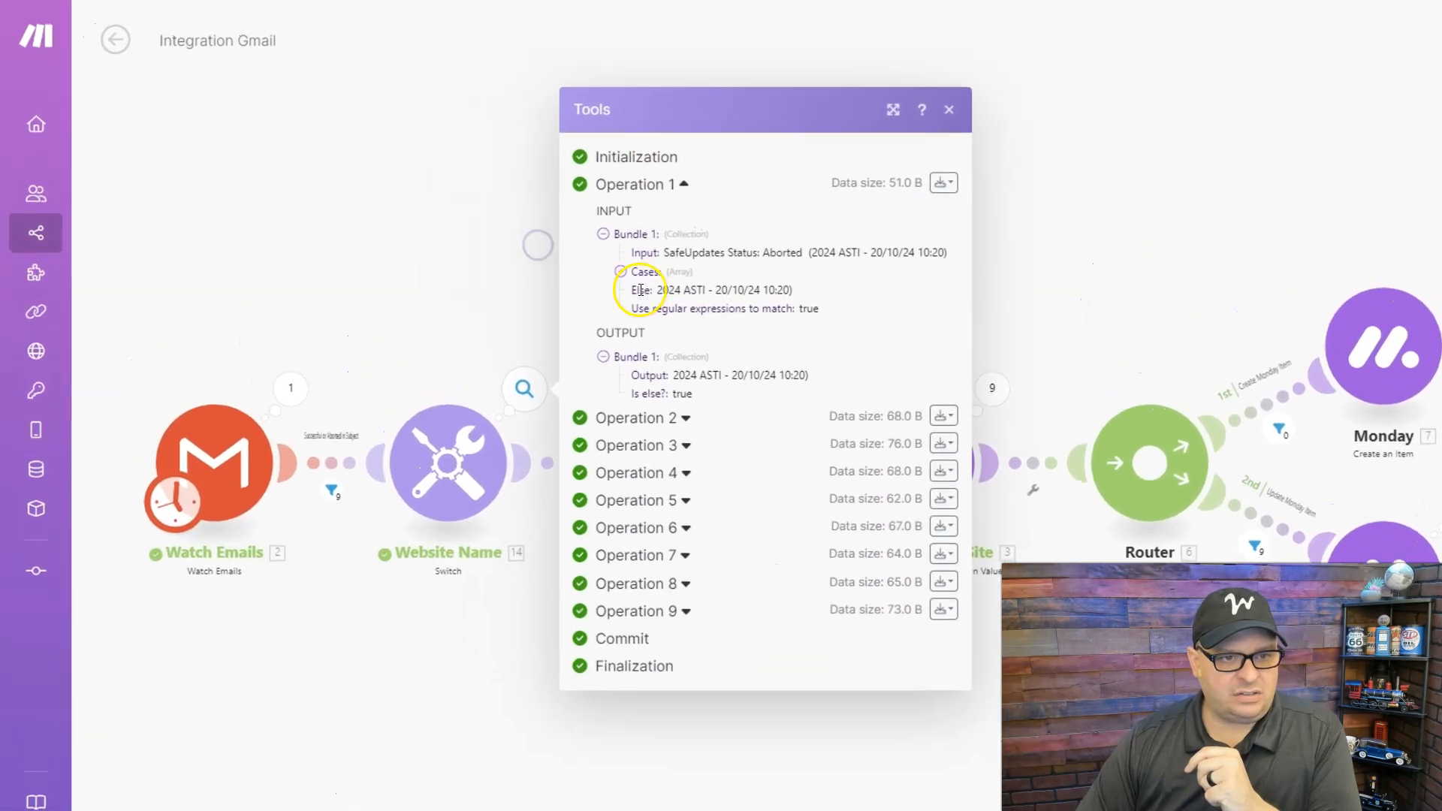
triple_click(740, 378)
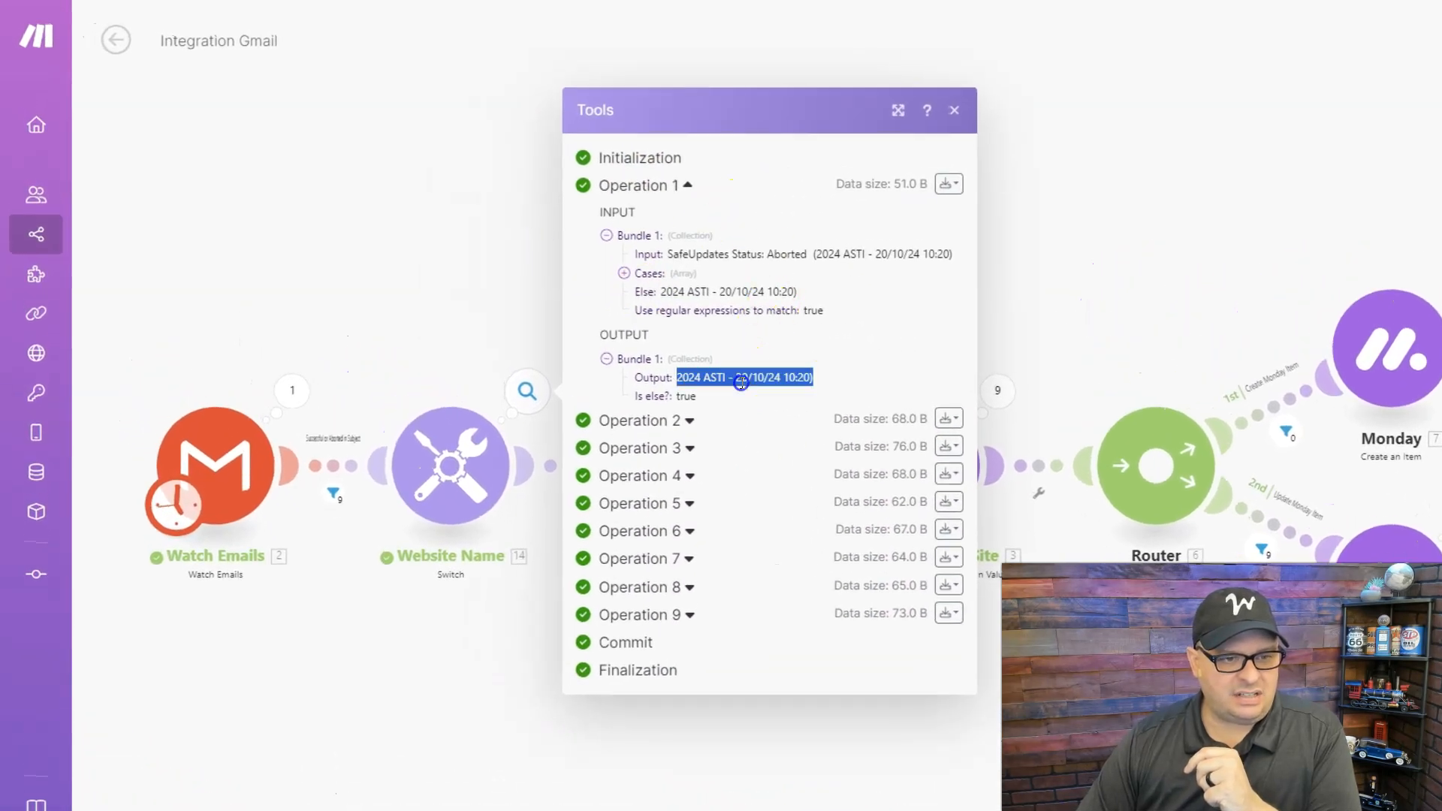
left_click(699, 371)
left_click_drag(678, 373, 734, 373)
left_click(826, 378)
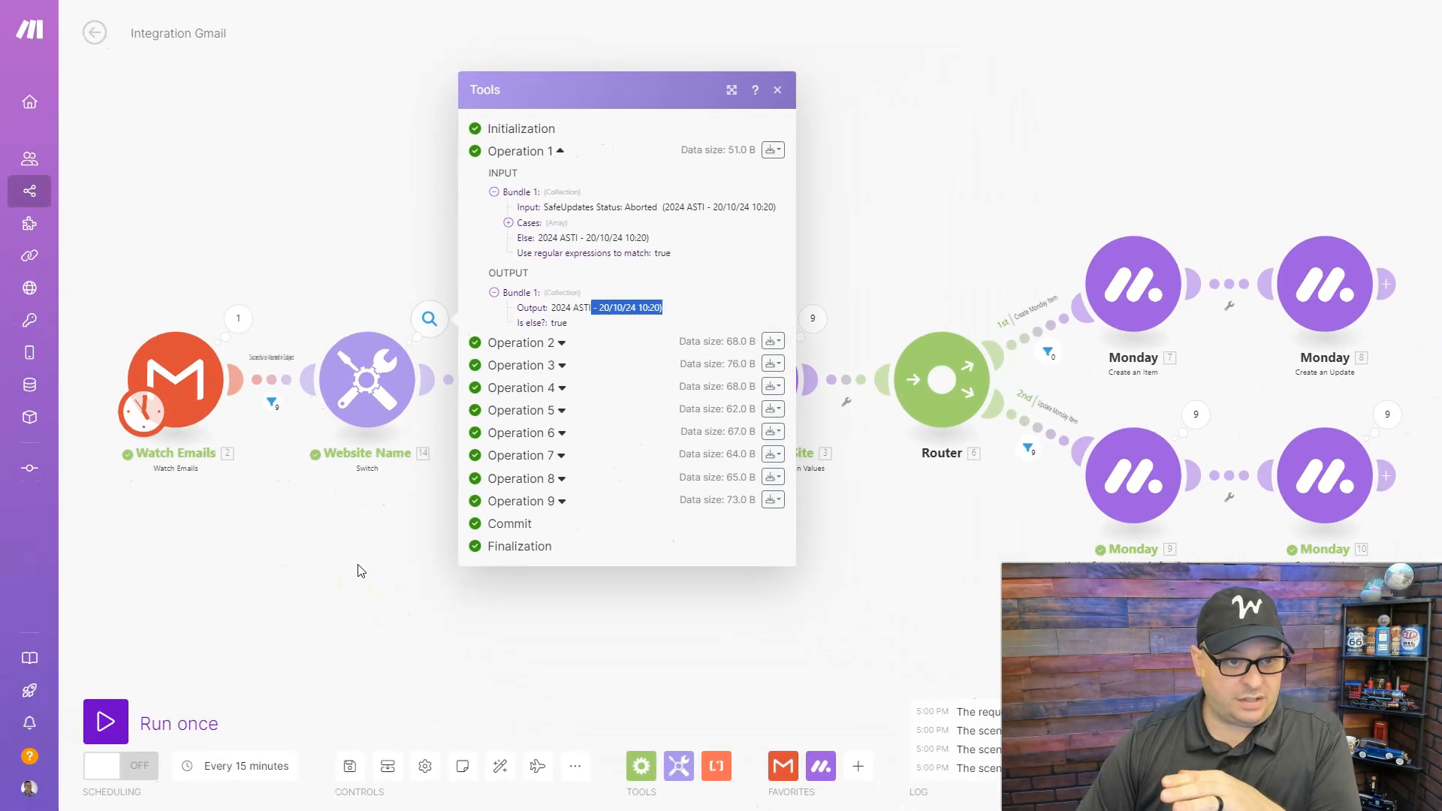
Step: Highlight the status word in Operation 1's input, examine the output of Operation 2, and close the Website Name results
double_click(640, 207)
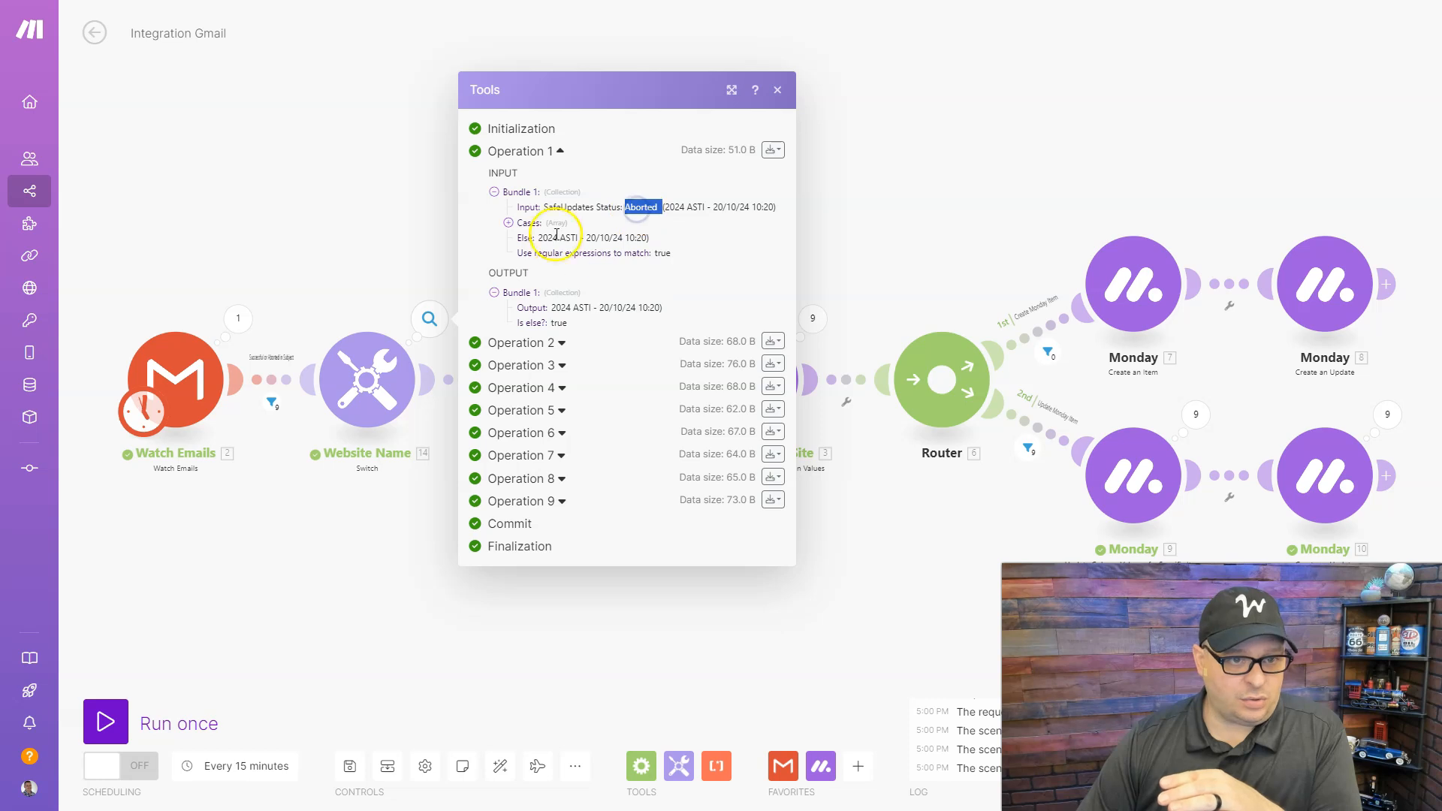
left_click(559, 342)
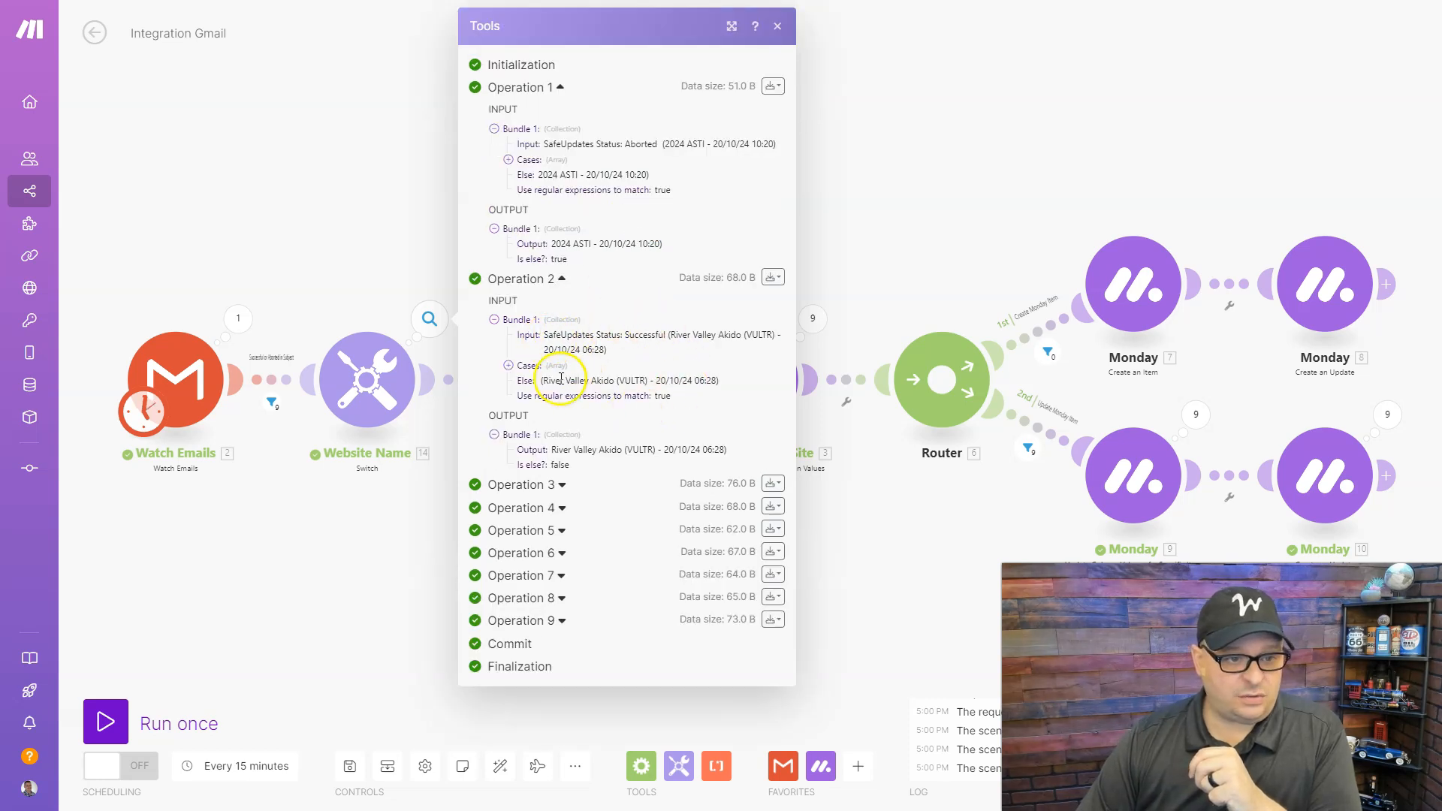
triple_click(560, 447)
left_click(387, 524)
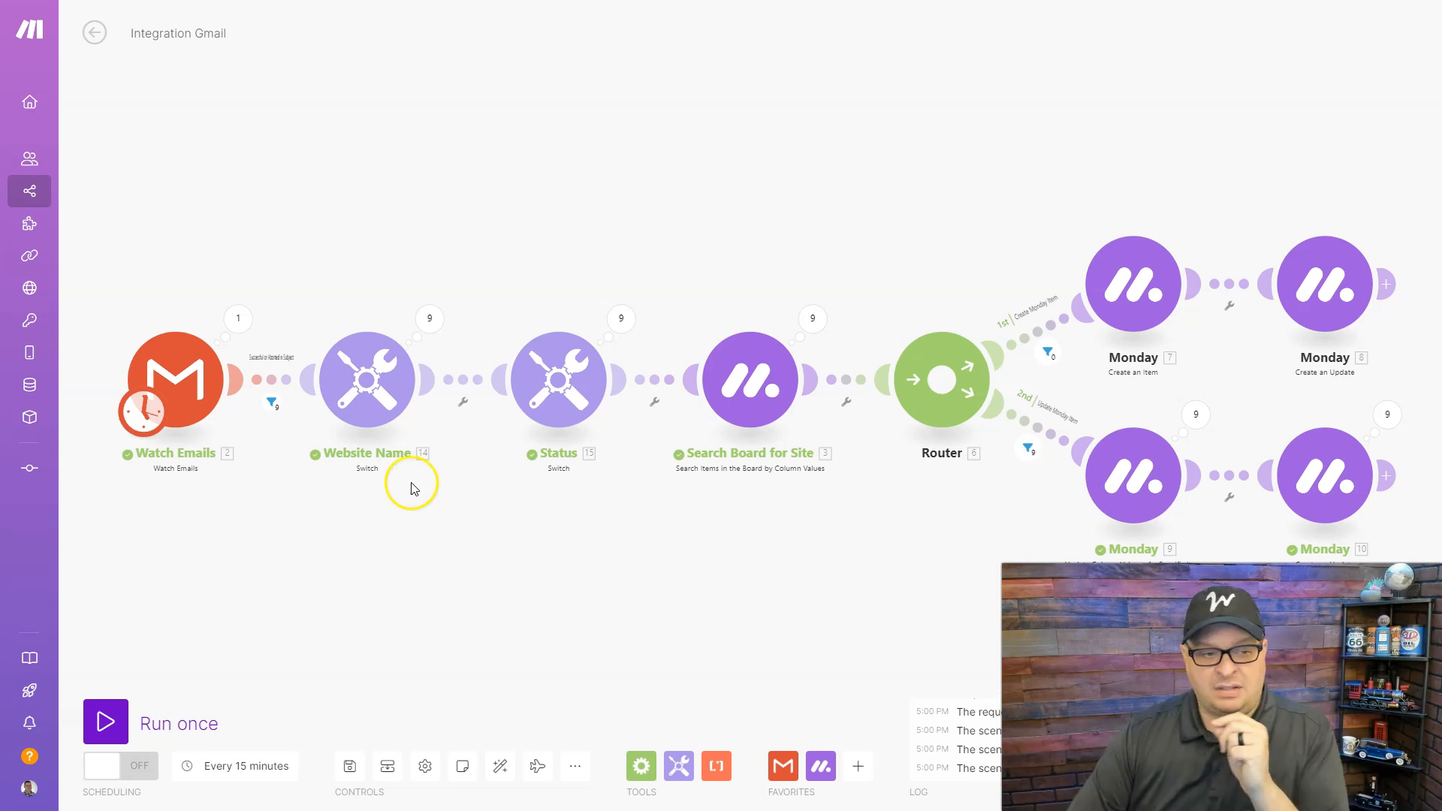
Step: Review the Status switch module's Subject input, regular expression option, Successful pattern and output, and Aborted fallback, and accept the settings
left_click(566, 375)
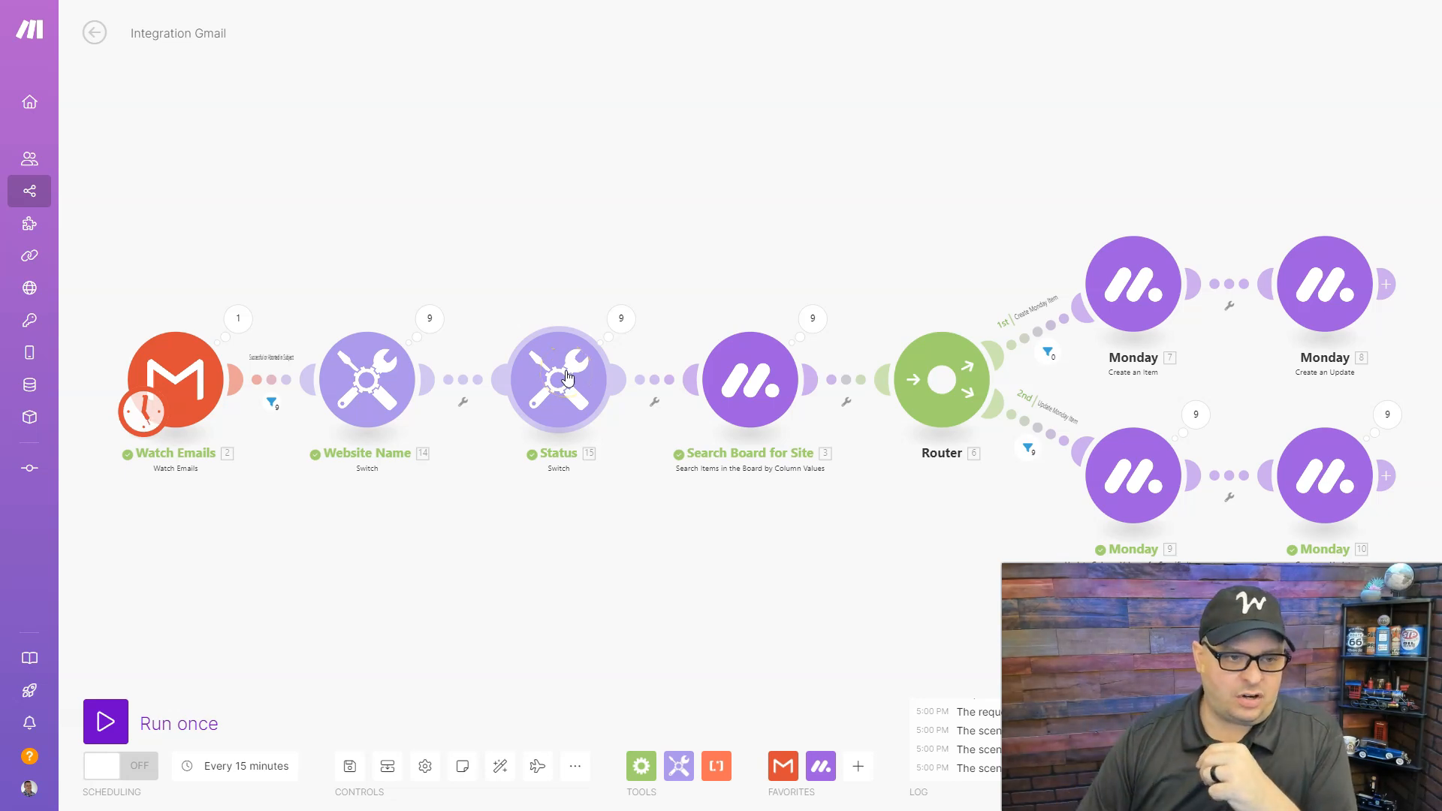
left_click(567, 376)
left_click(740, 218)
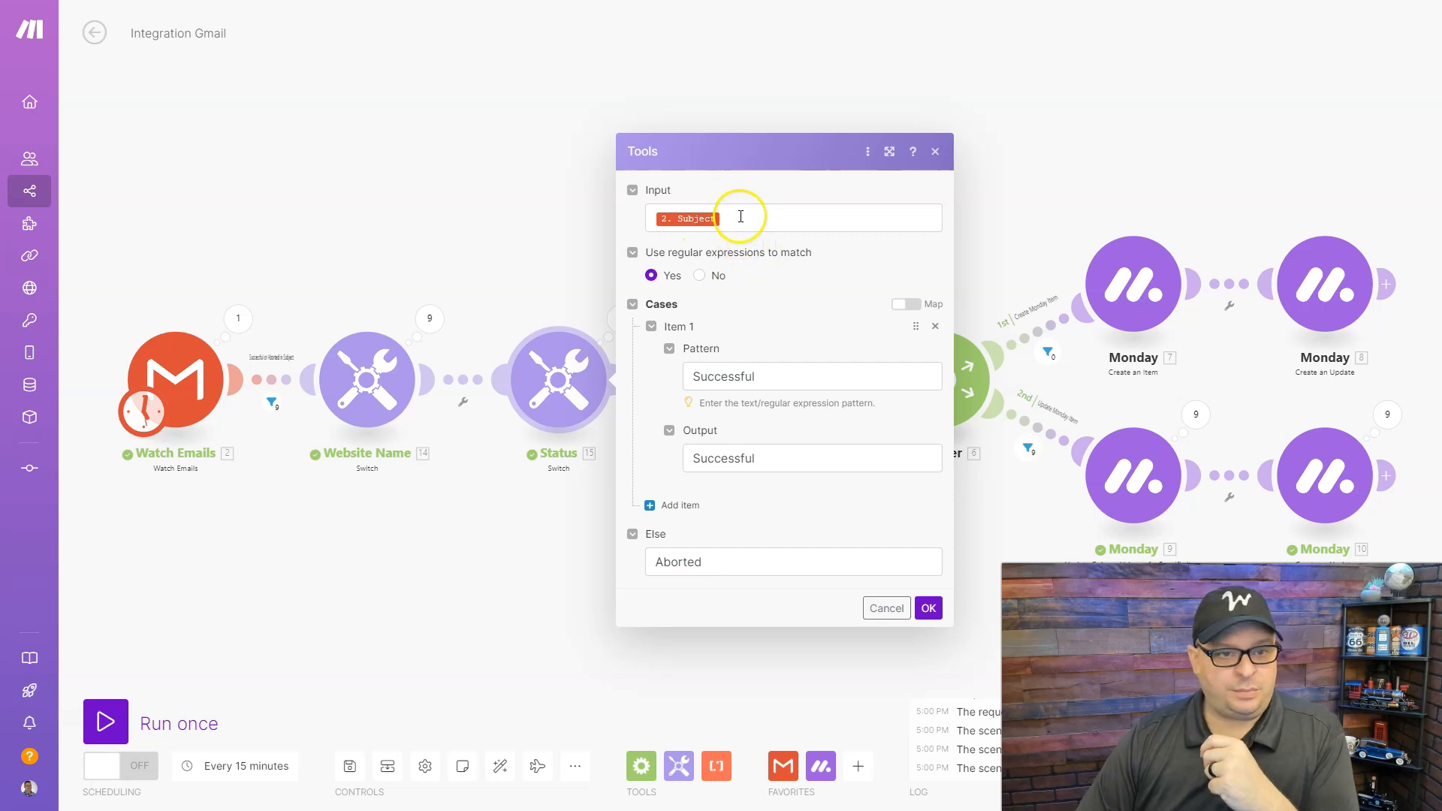
left_click(652, 276)
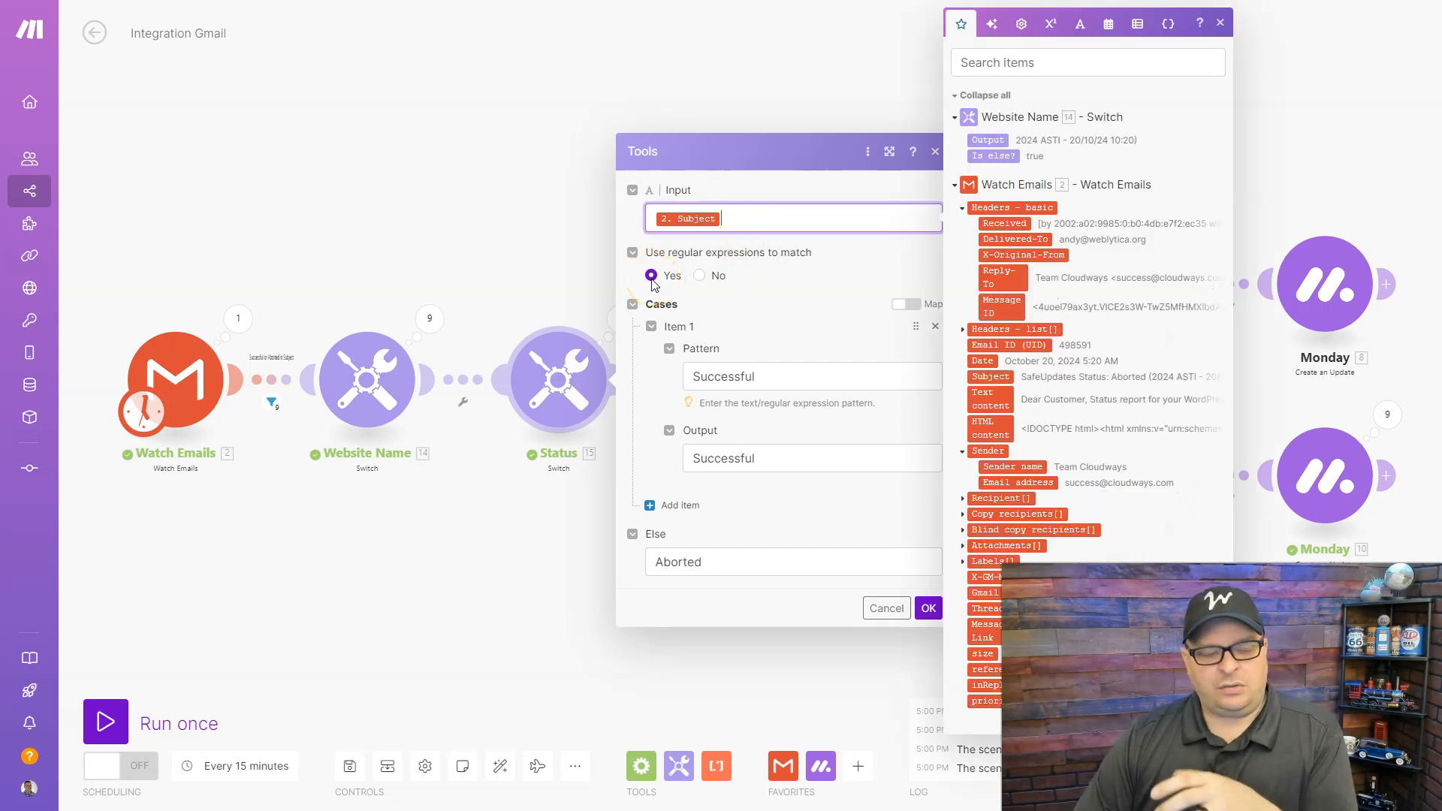
left_click_drag(757, 376, 702, 375)
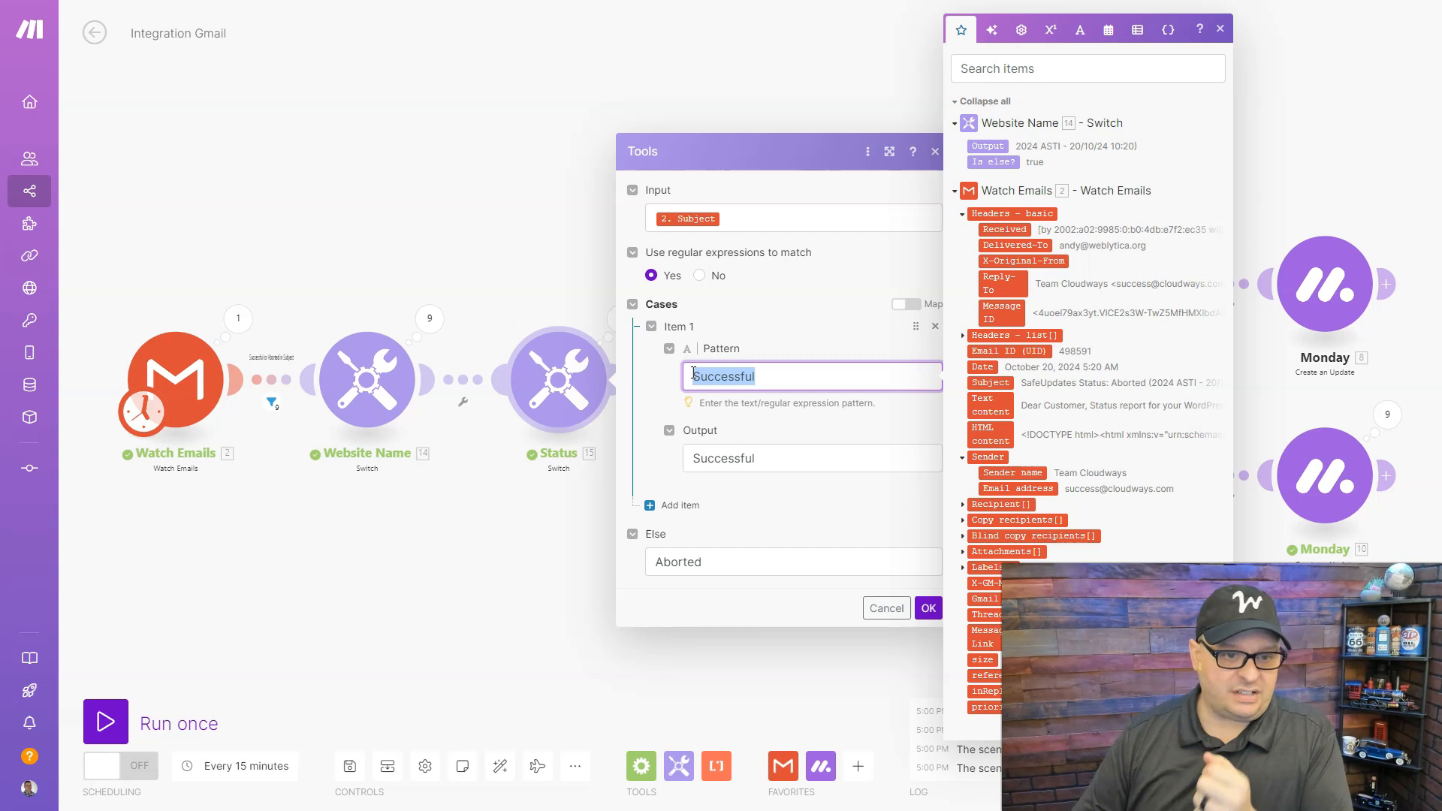
left_click_drag(755, 460, 683, 463)
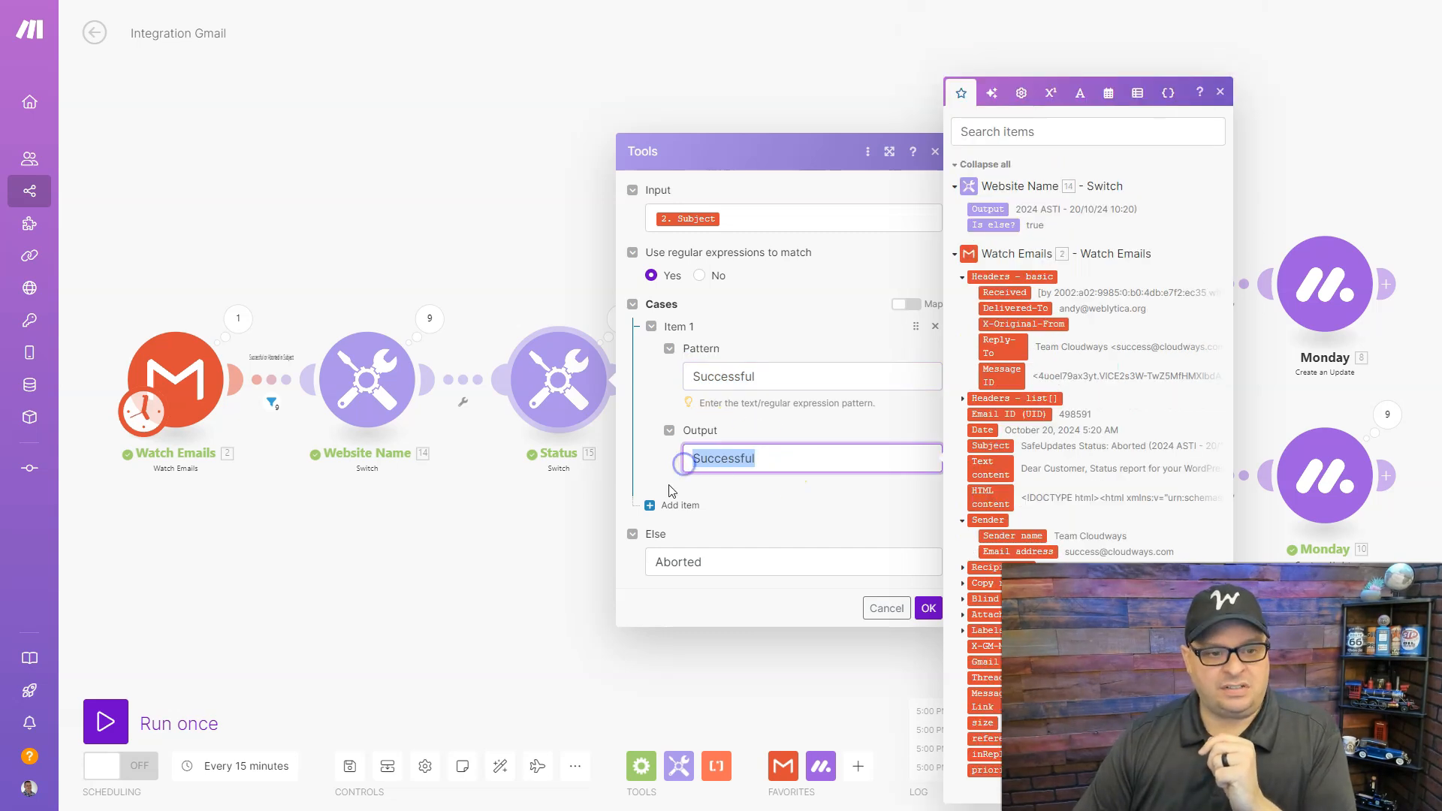
left_click(653, 473)
left_click_drag(706, 563, 644, 560)
left_click(750, 506)
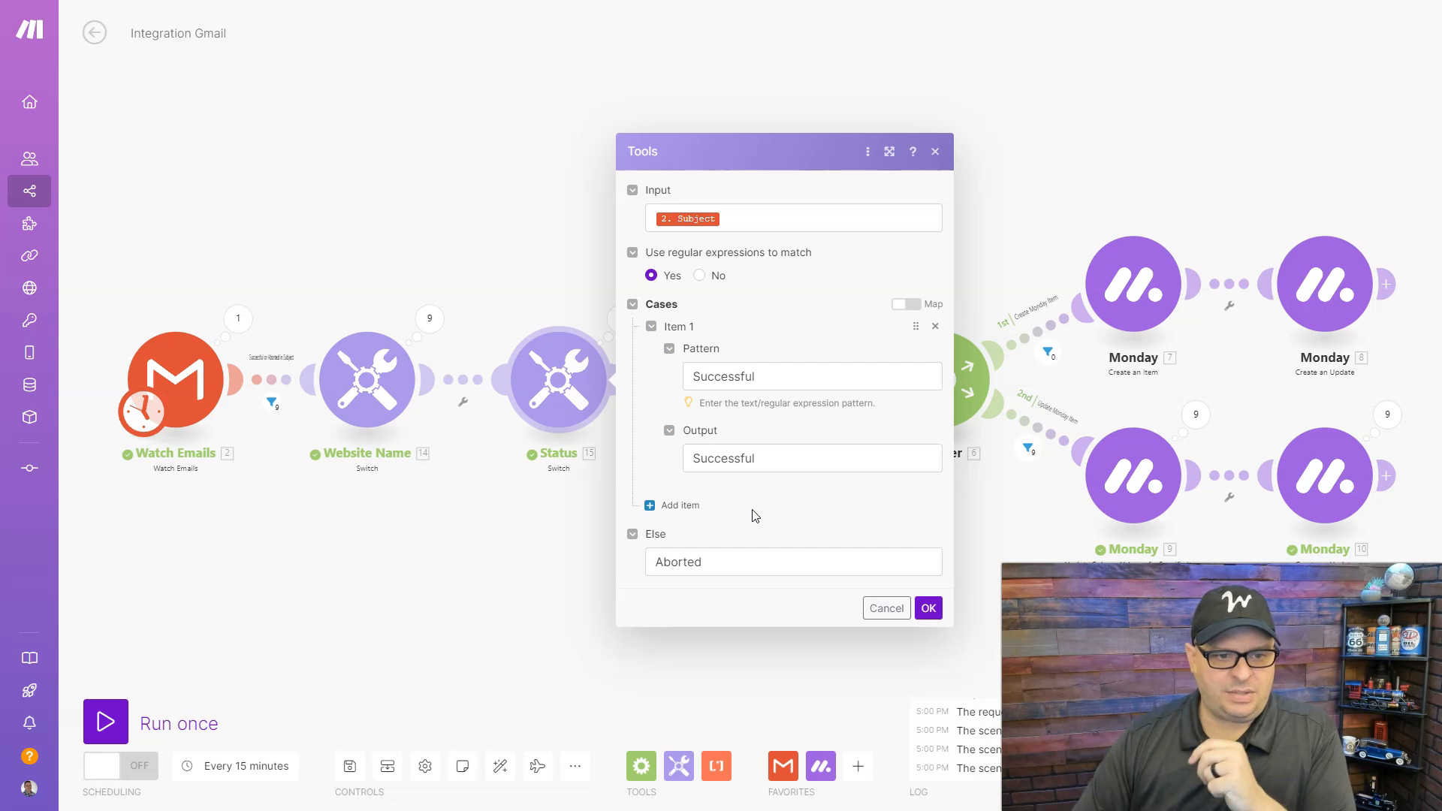
left_click(929, 607)
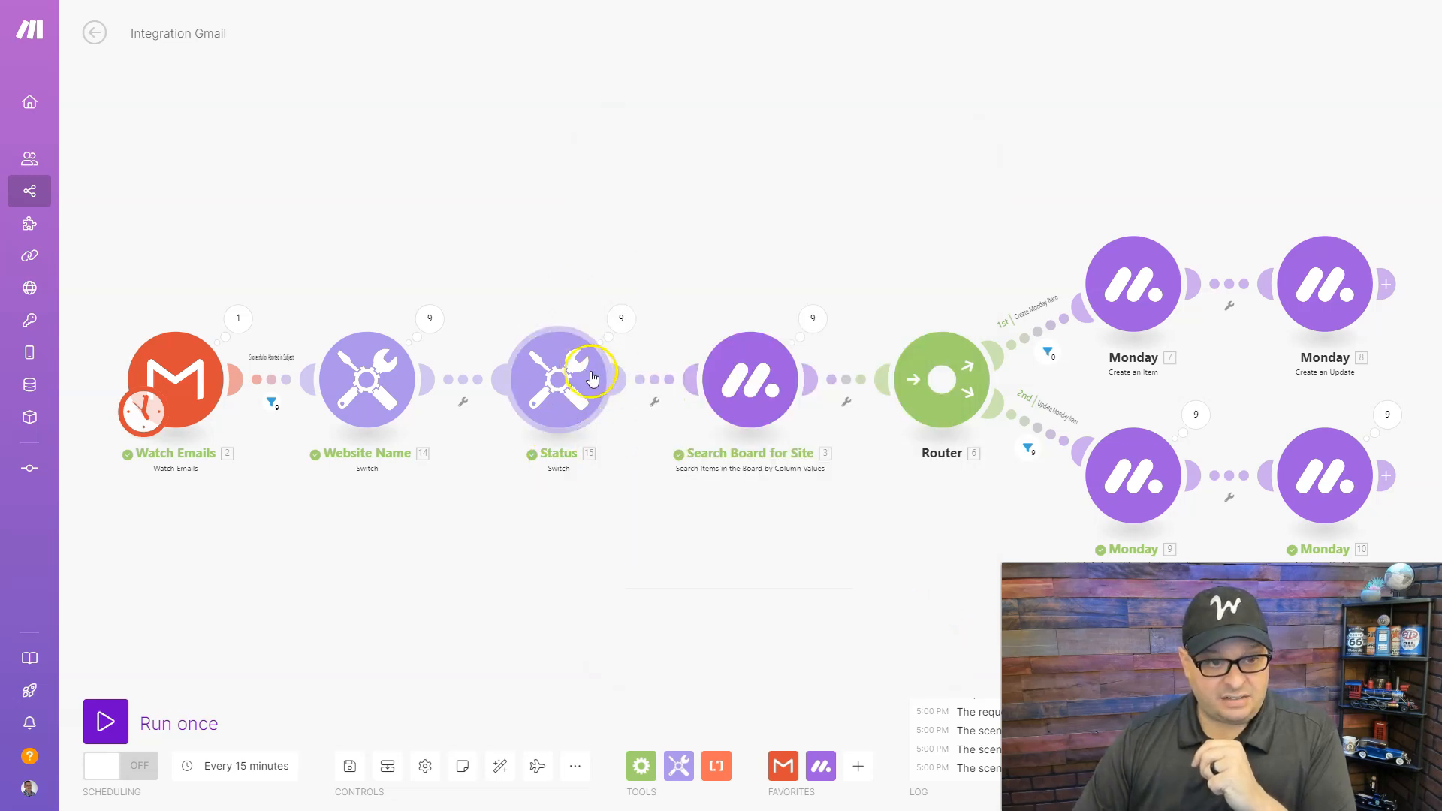
Step: Check the Search Board for Site module's board, search column and Column Value formula, and close its settings
left_click(751, 383)
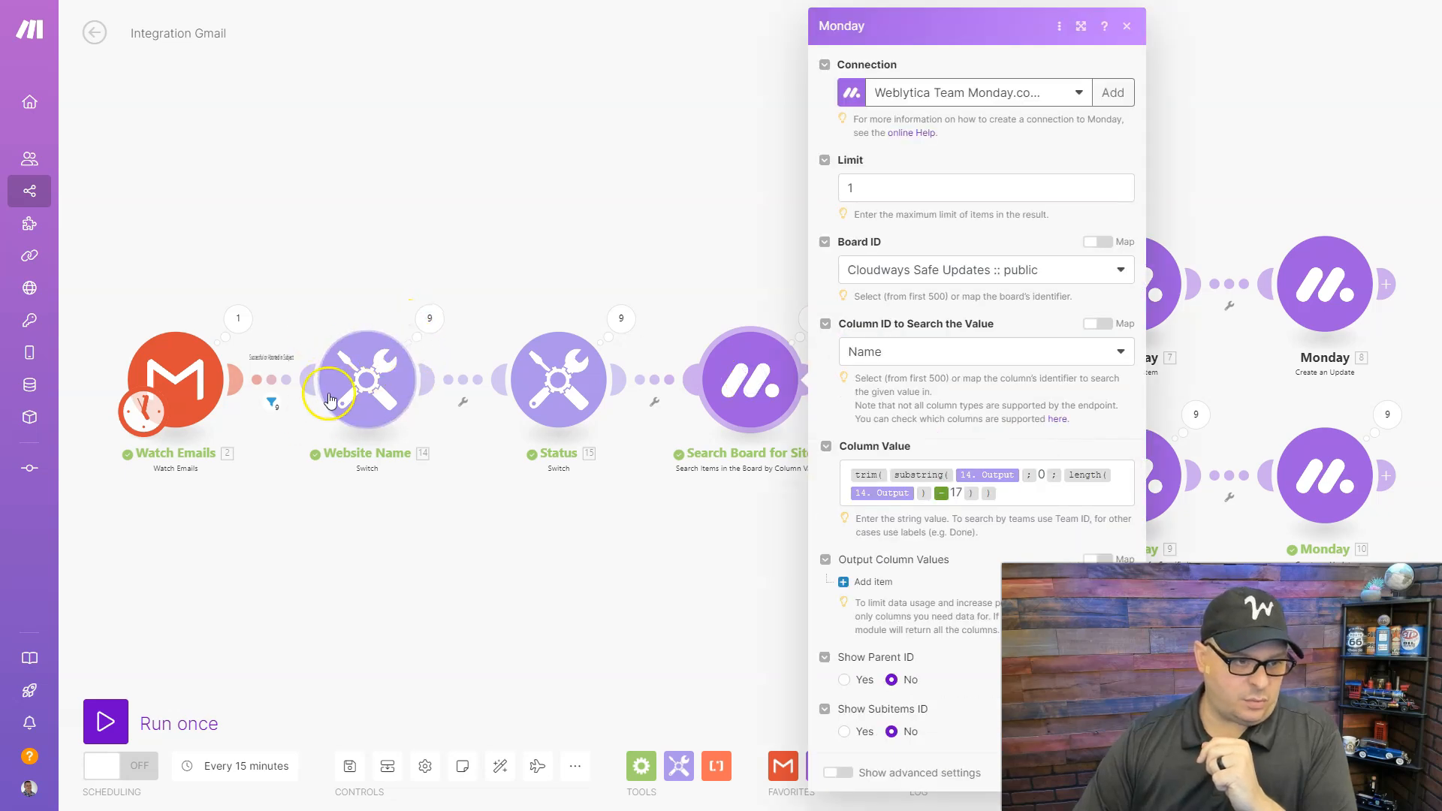
left_click(1007, 493)
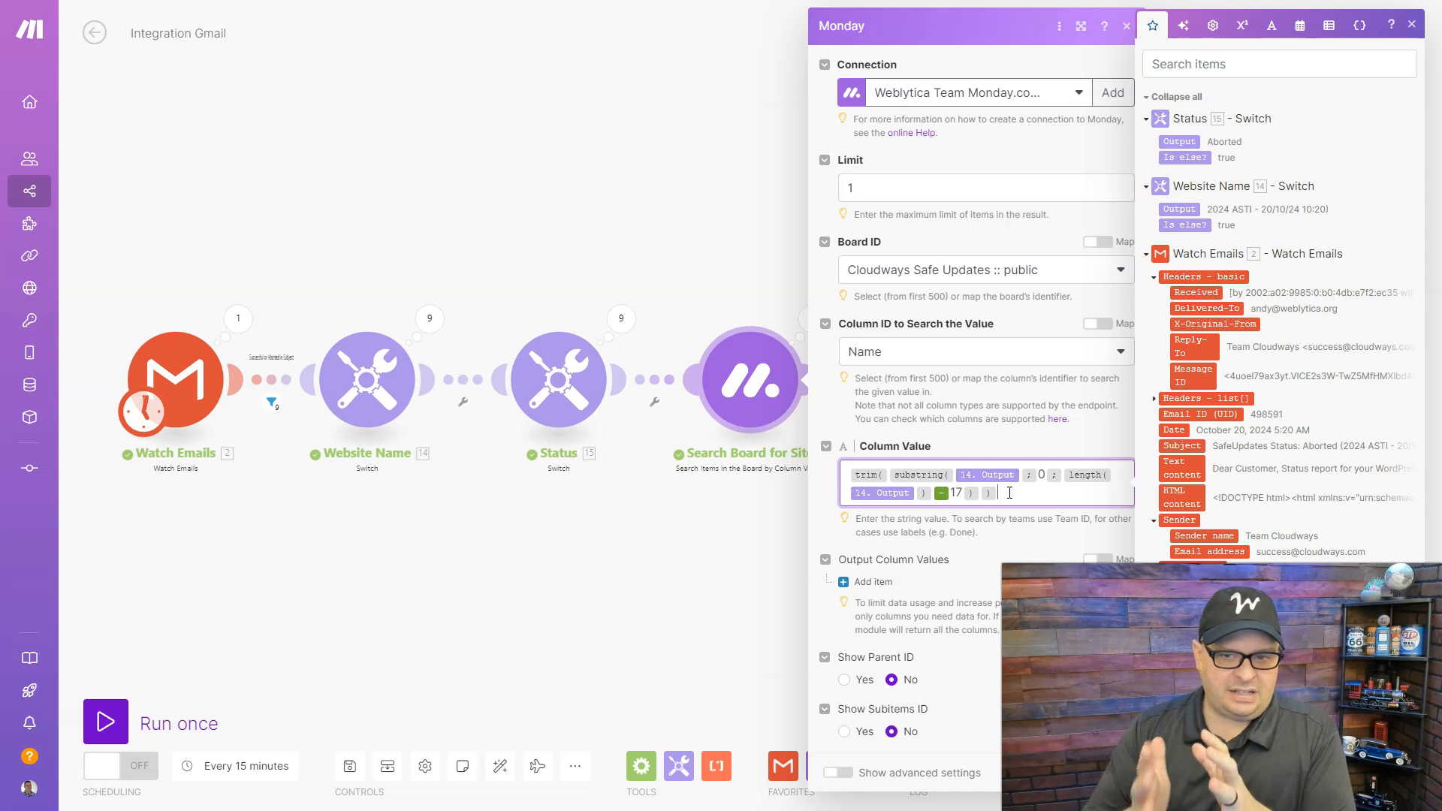
left_click(760, 492)
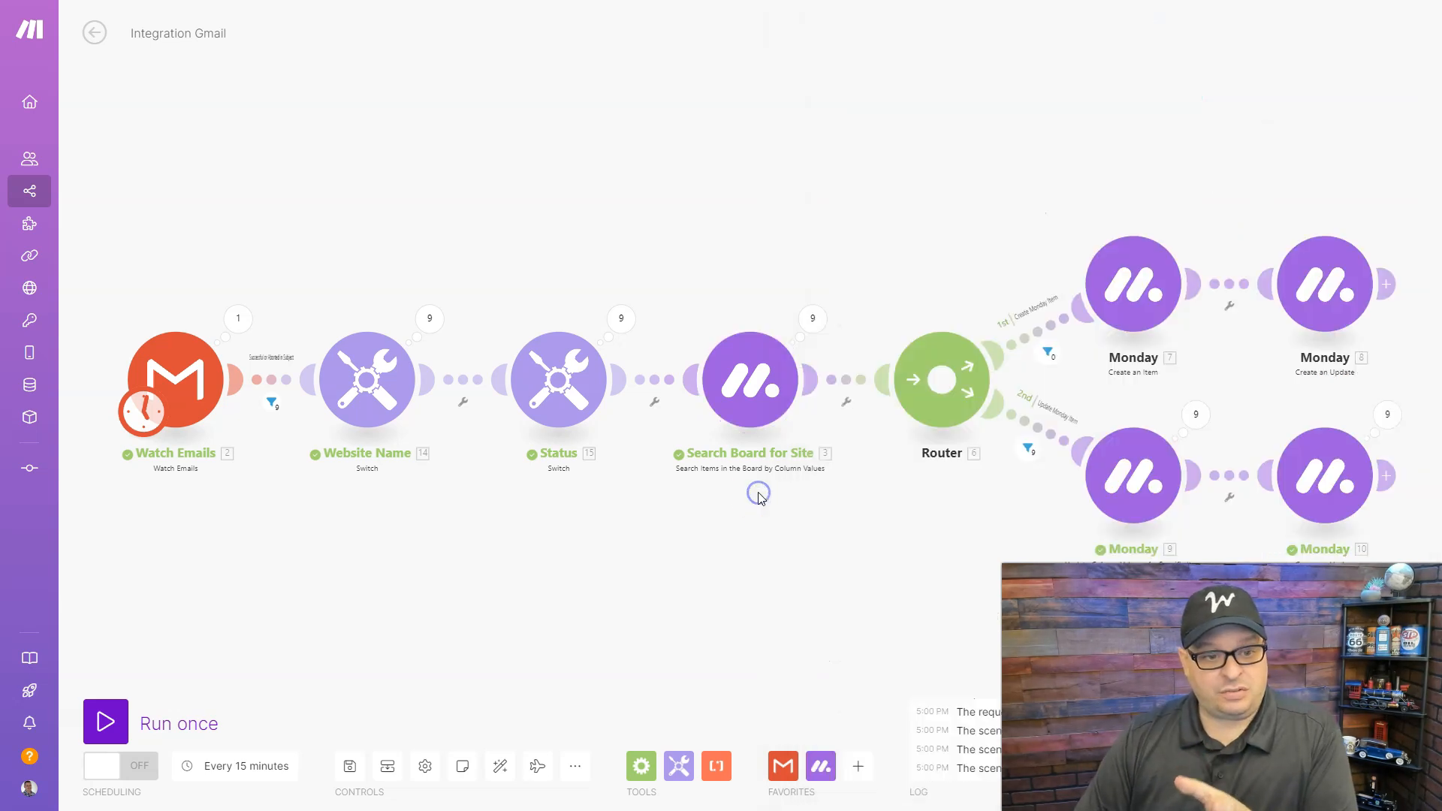
Step: Reopen Search Board for Site, examine the trim, substring and length parts of its Column Value formula, and accept the settings
left_click_drag(743, 556, 624, 560)
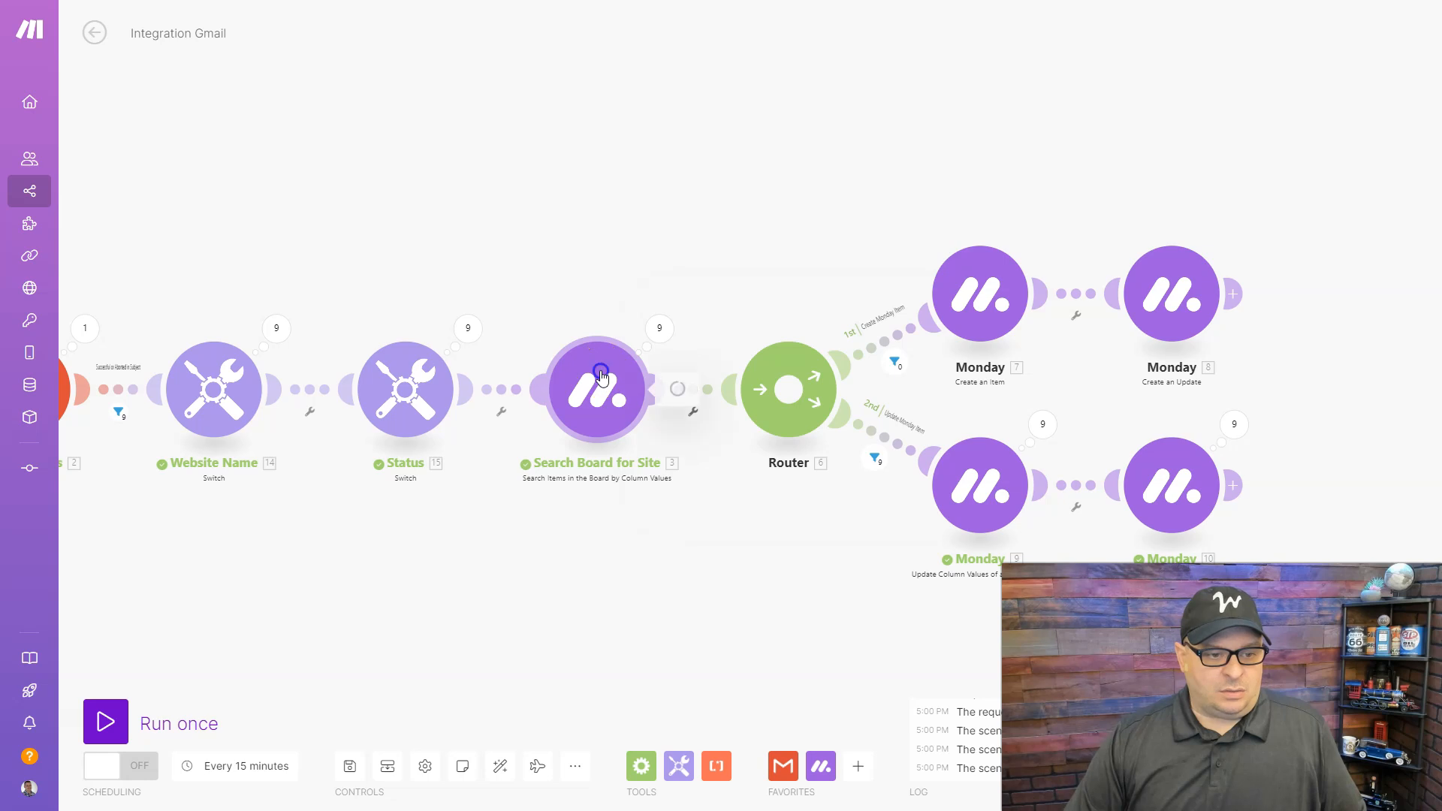
left_click(597, 389)
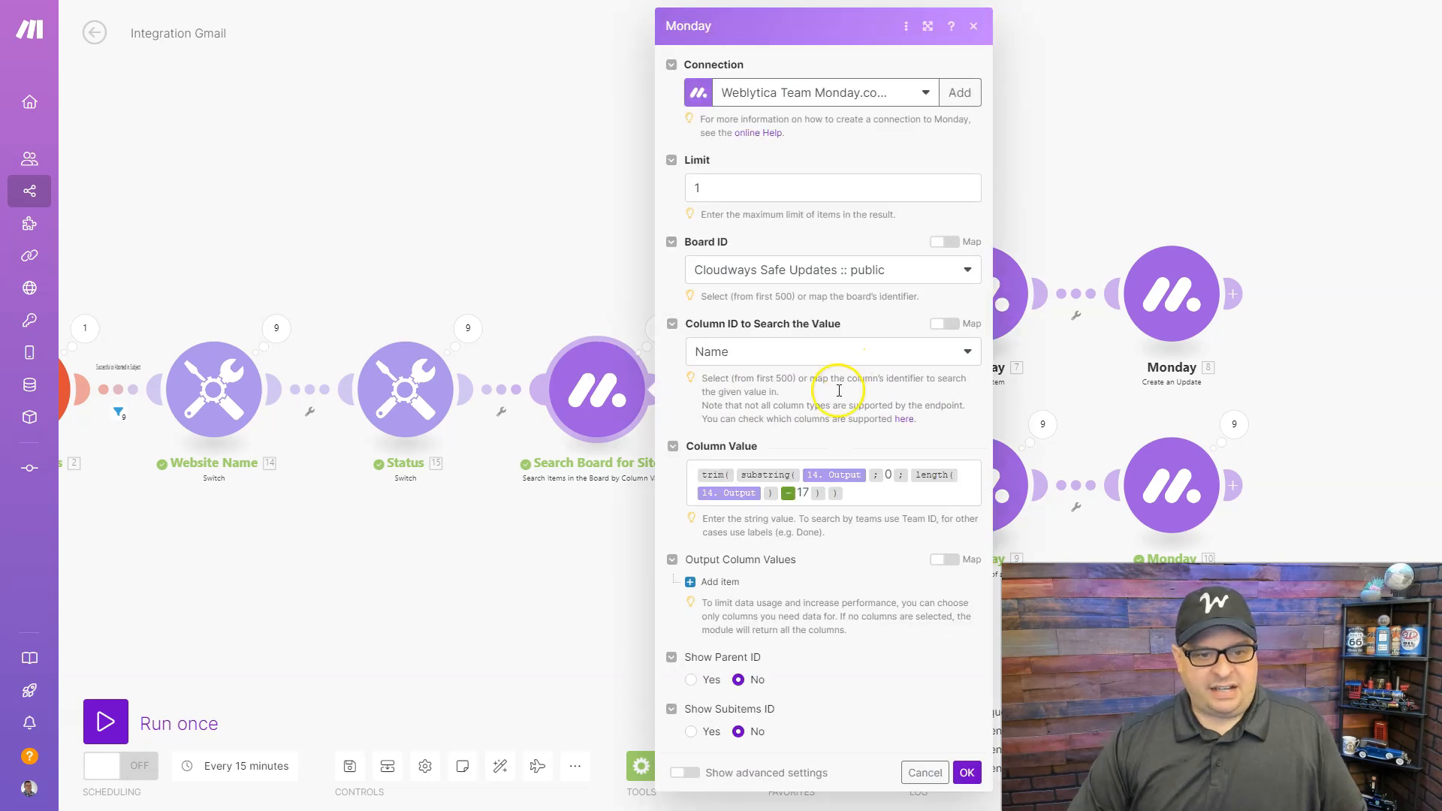
left_click(866, 493)
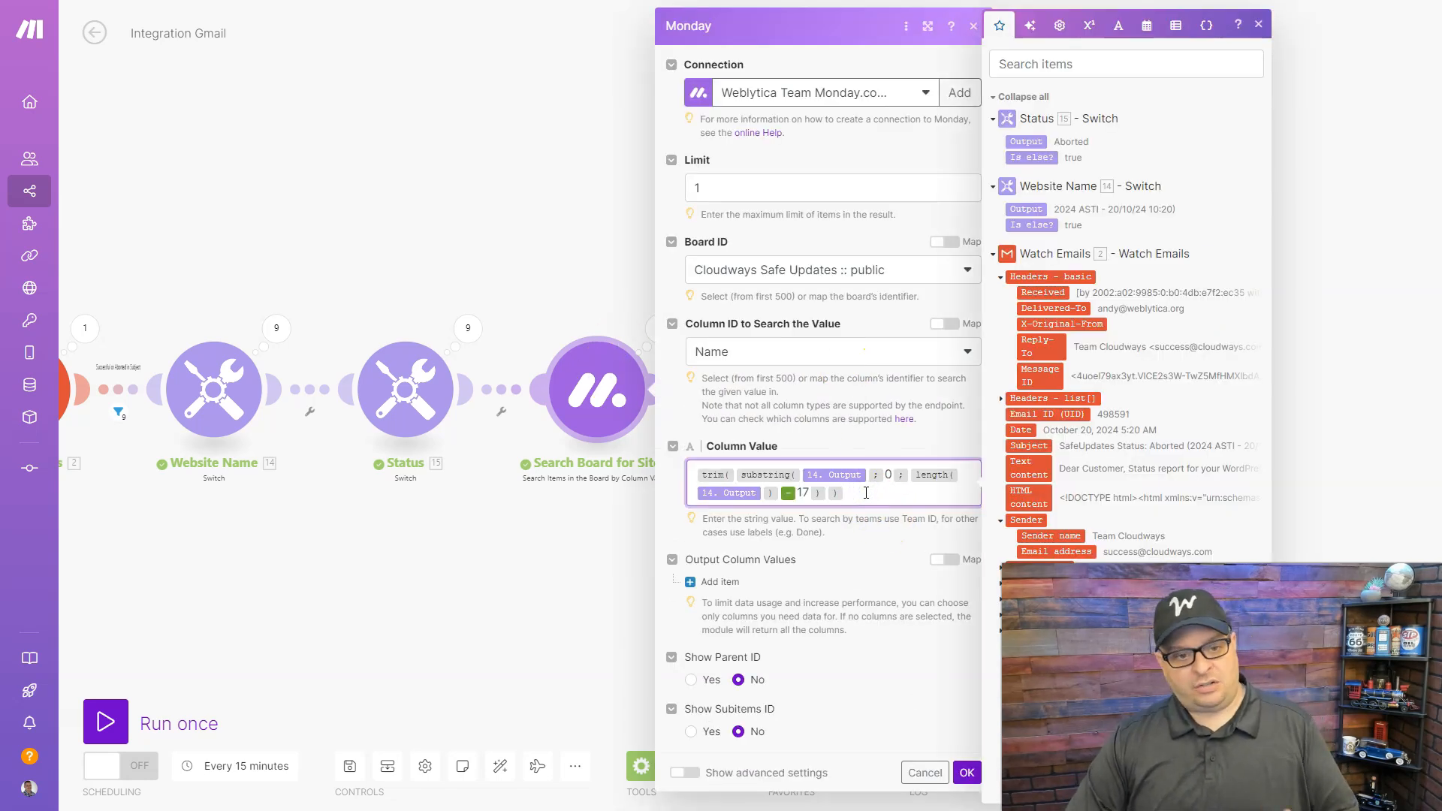
mouse_move(776, 473)
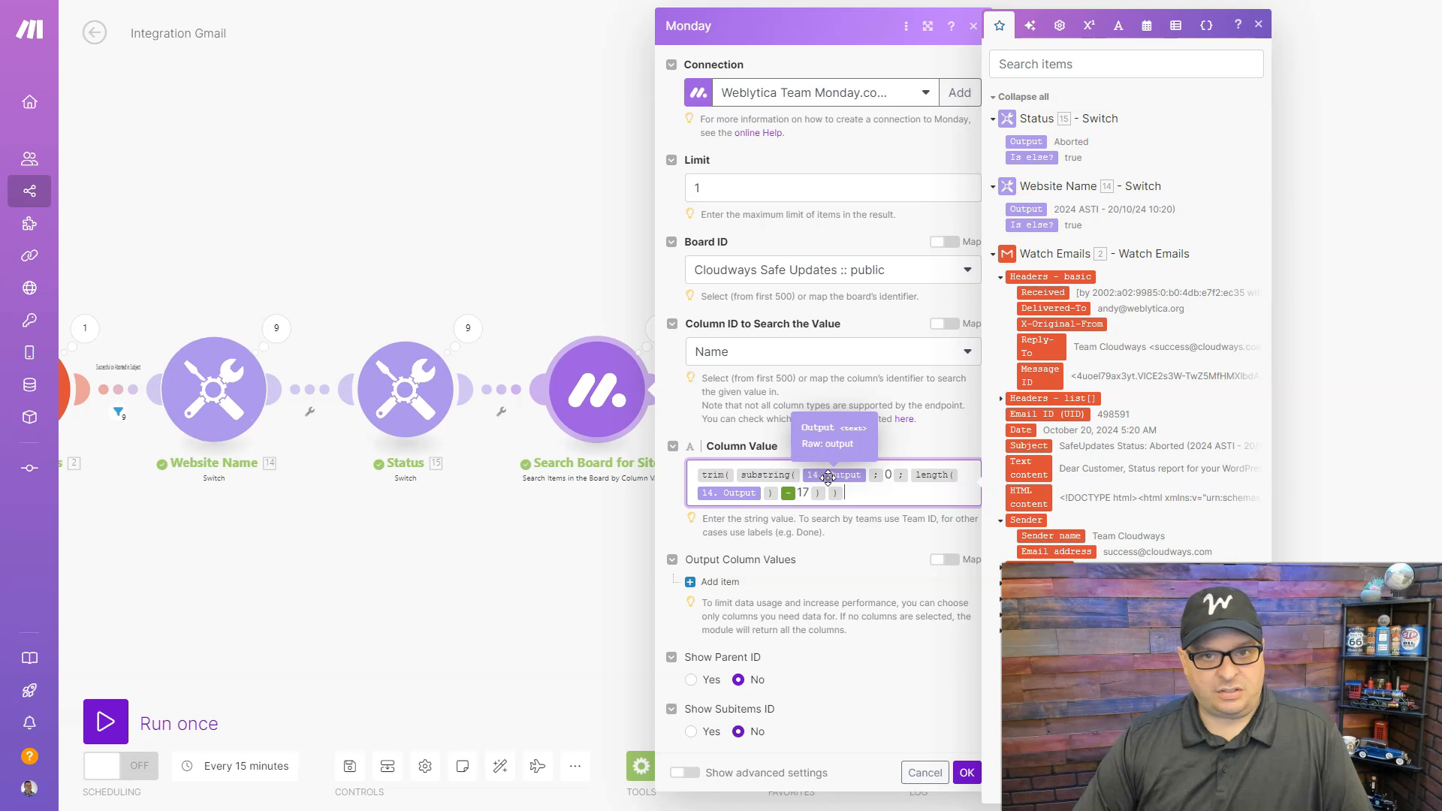
left_click(887, 475)
left_click(931, 475)
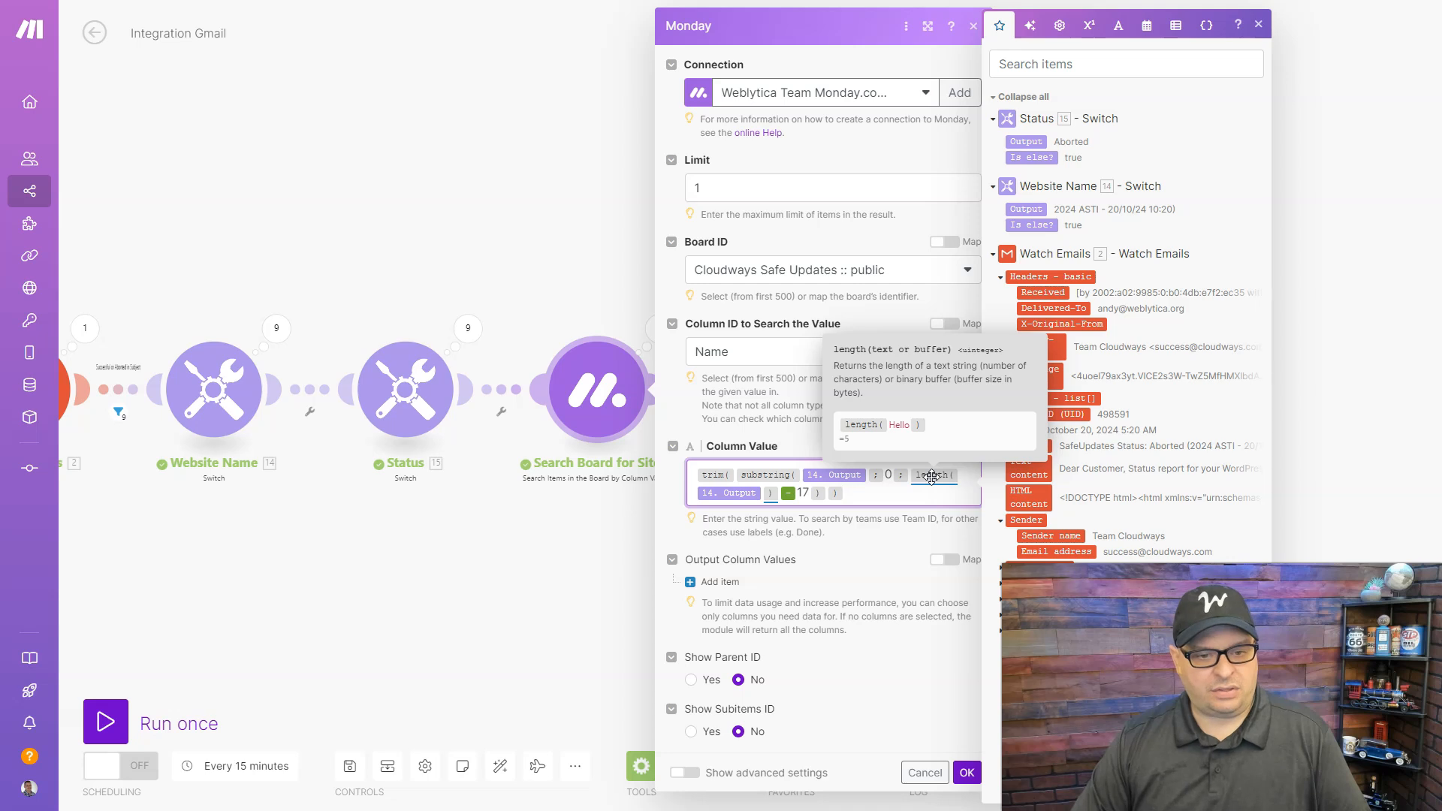
left_click(769, 497)
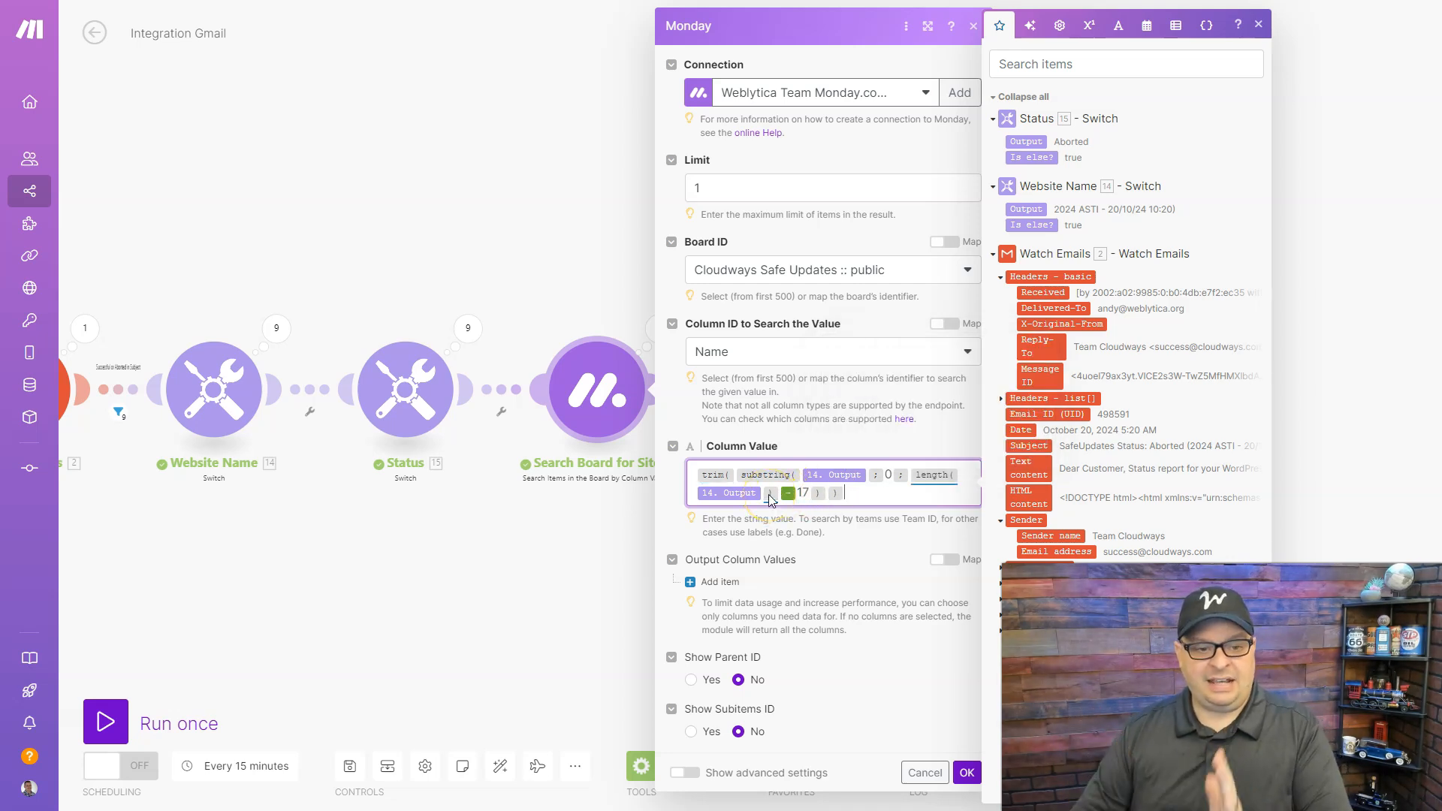
left_click(804, 494)
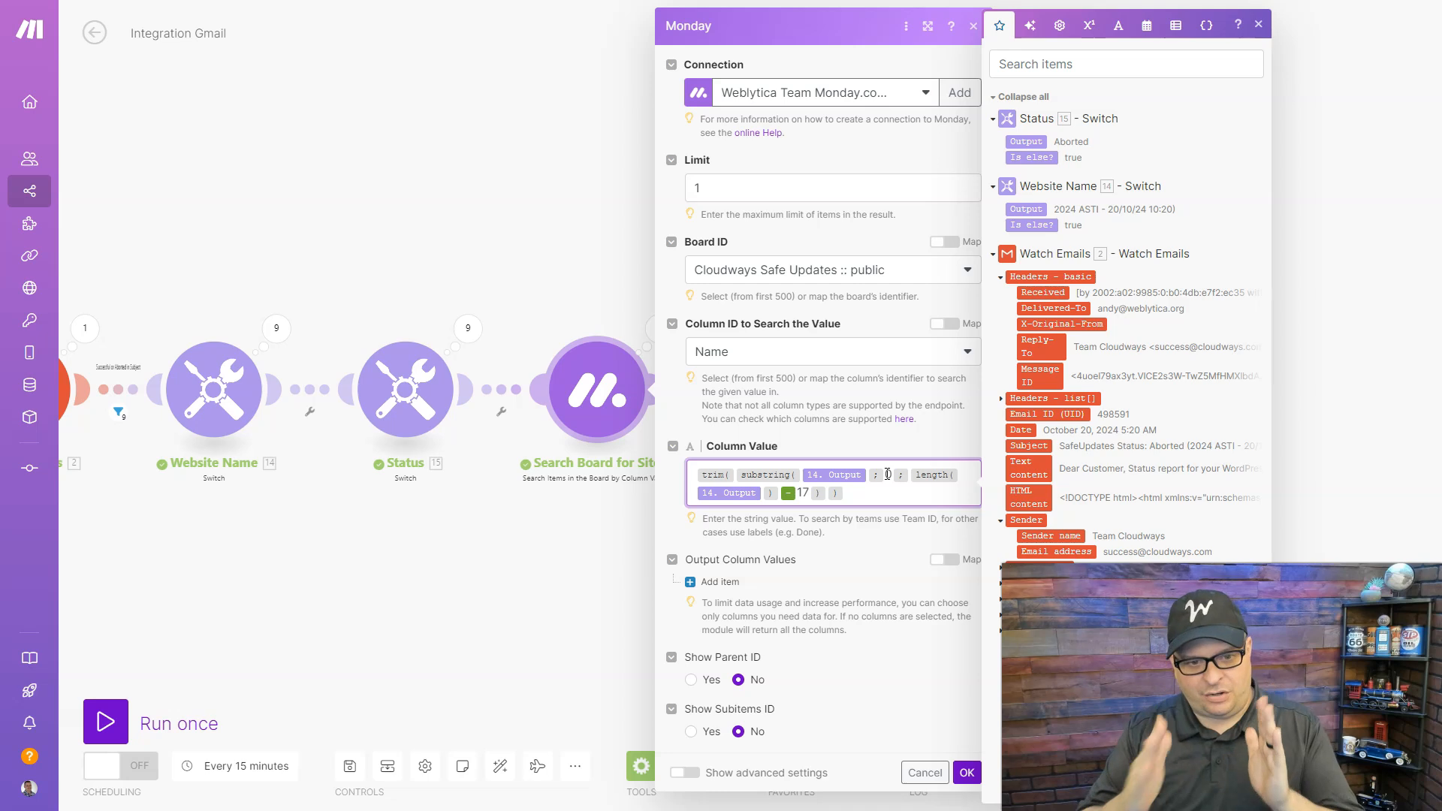
left_click(698, 479)
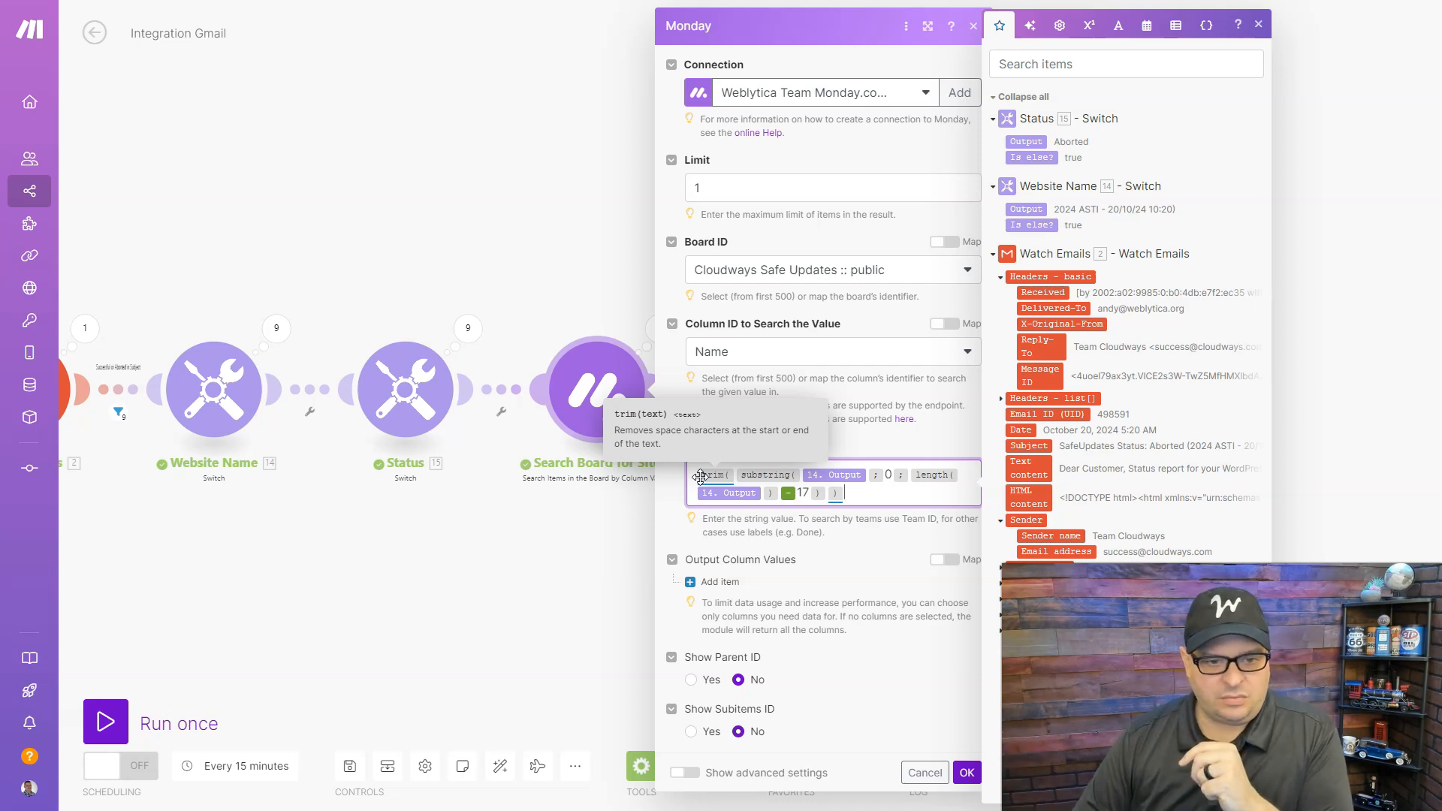
left_click(834, 532)
left_click(970, 763)
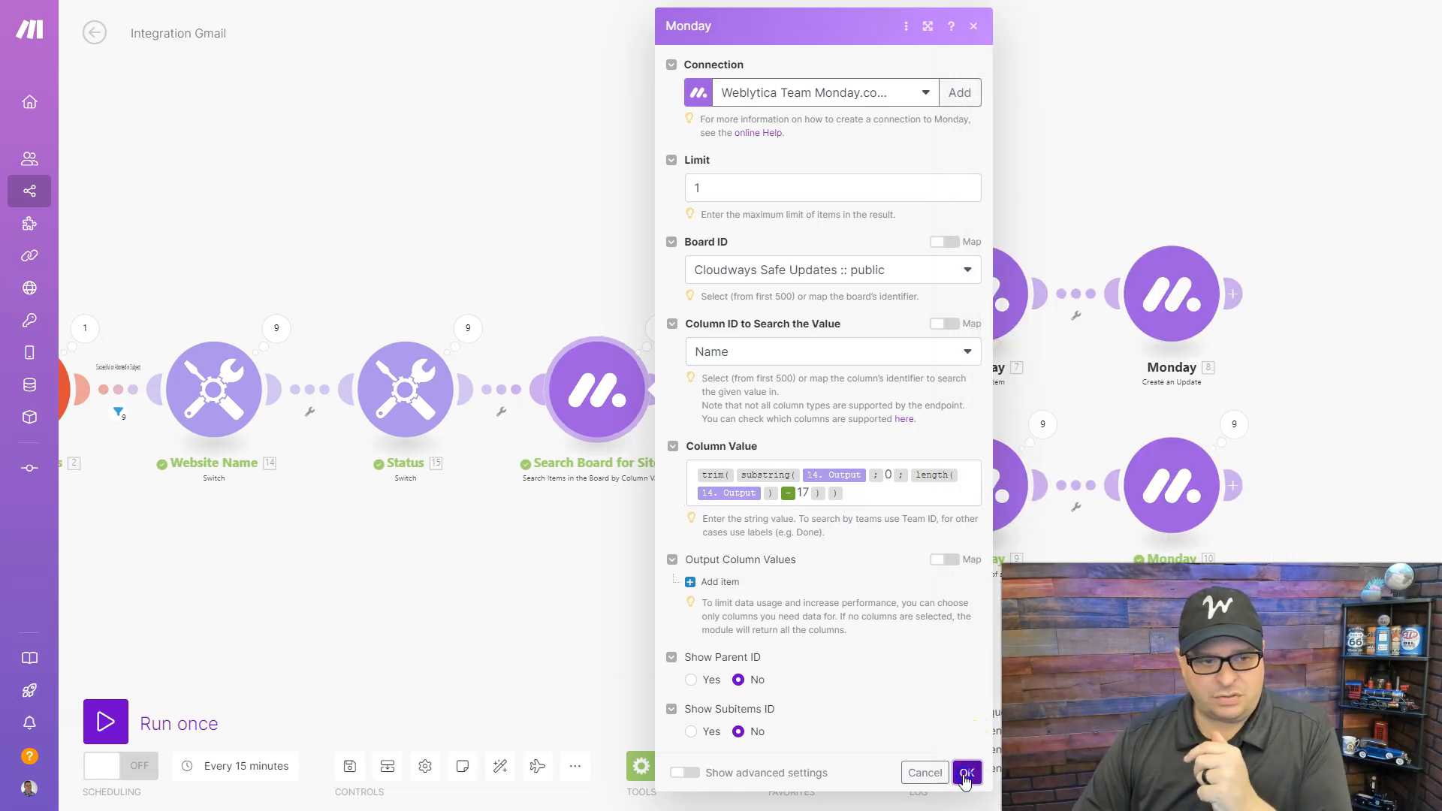
Step: Examine Operation 2 in the Search Board for Site results, highlight the output bundle's ID, and close the results
left_click(600, 284)
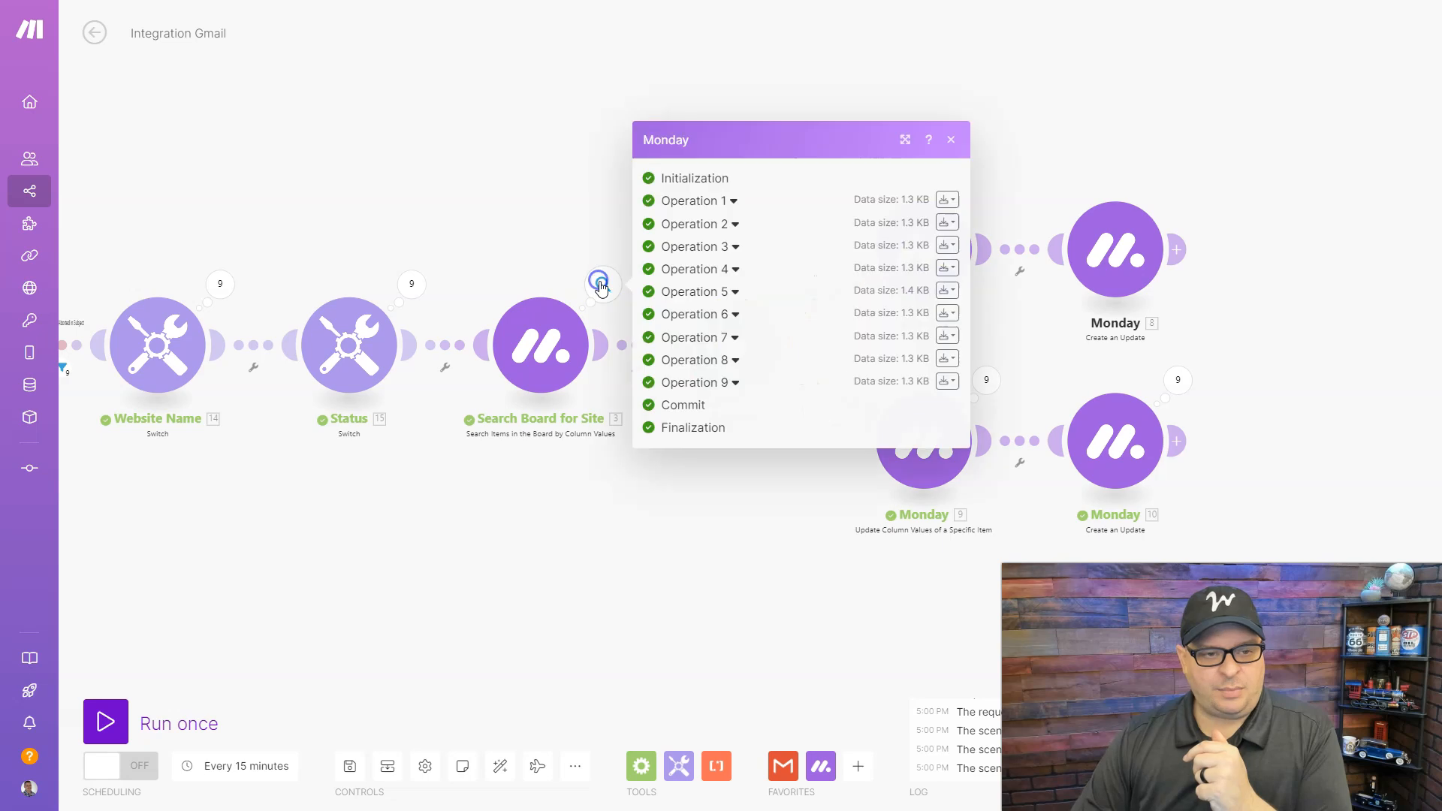
left_click(687, 224)
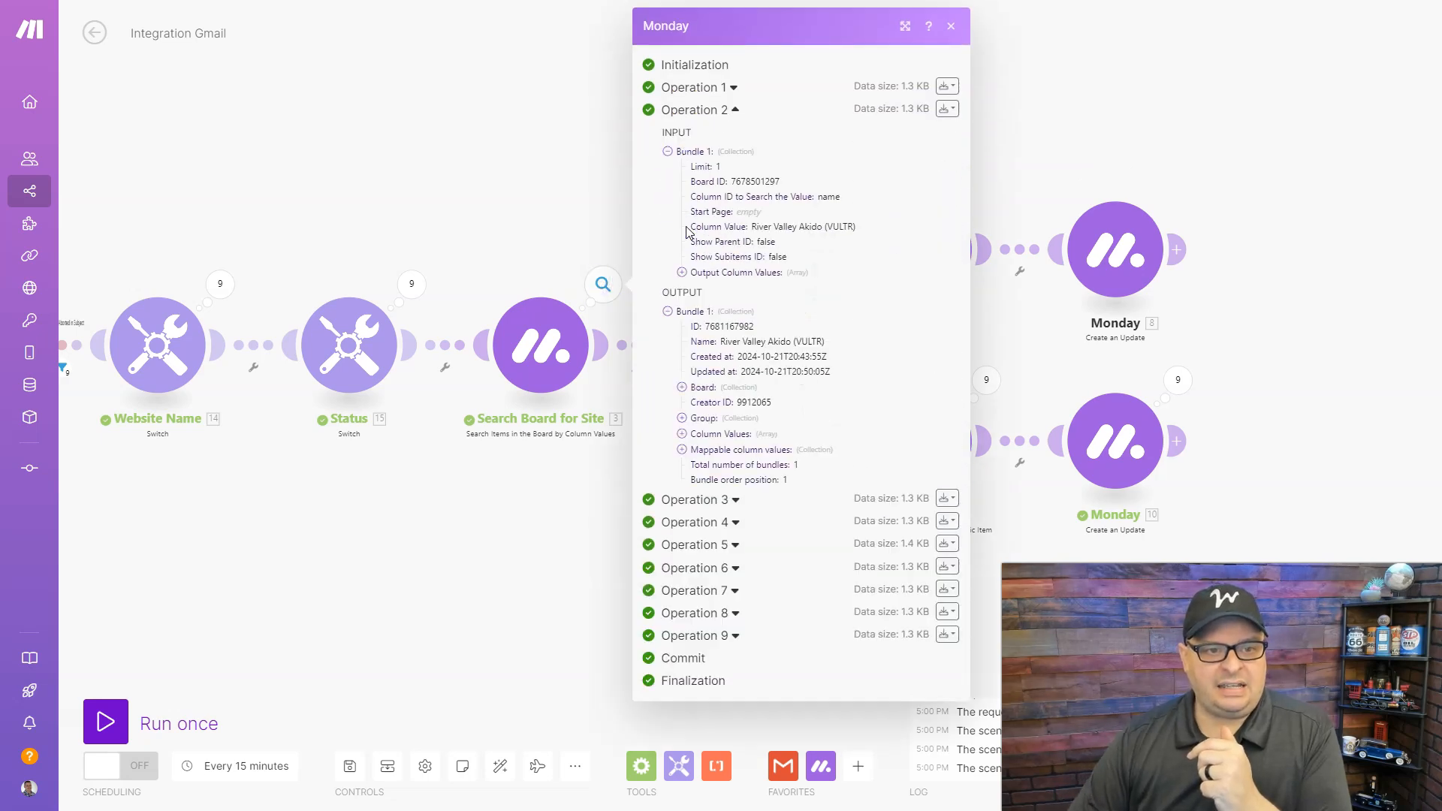
double_click(729, 326)
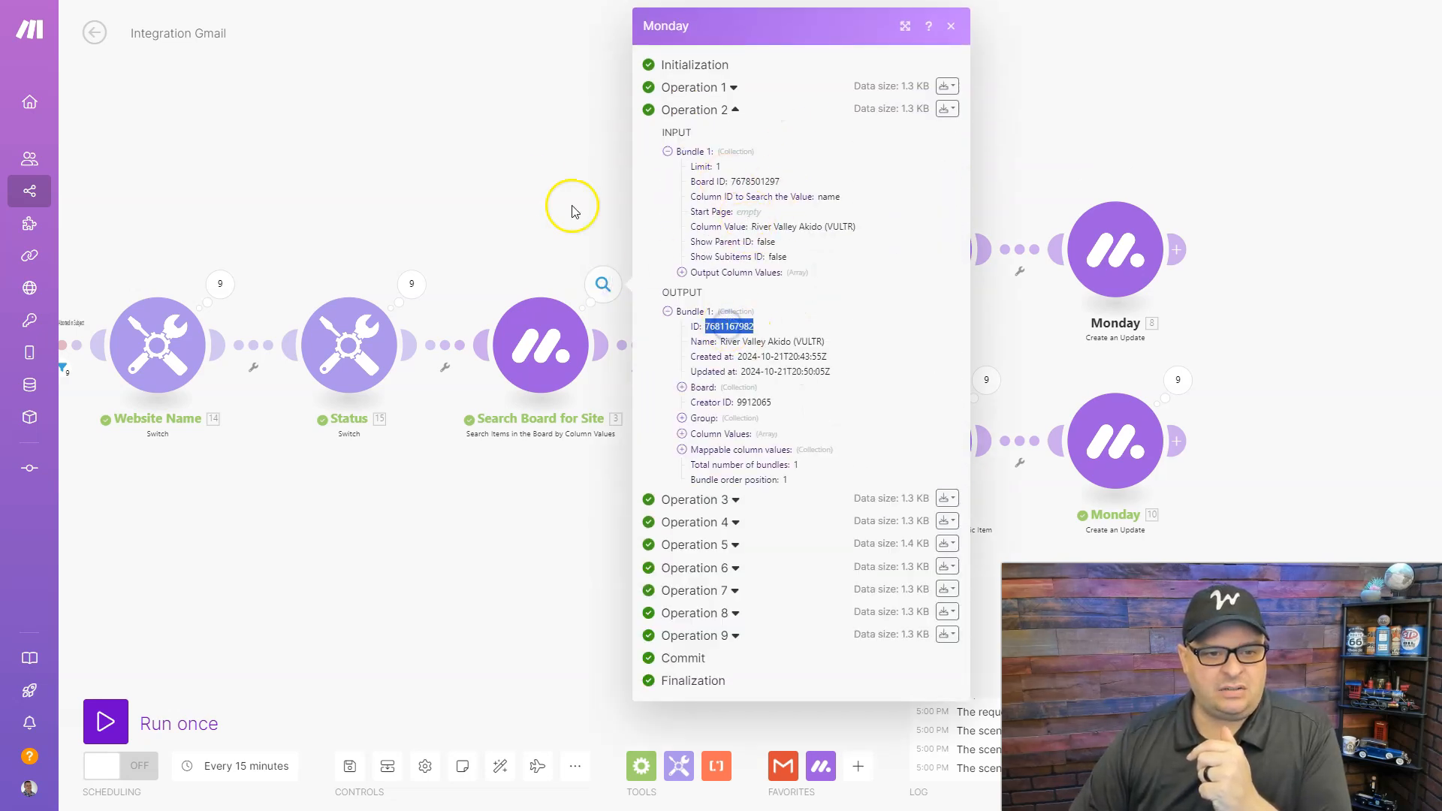
left_click(522, 167)
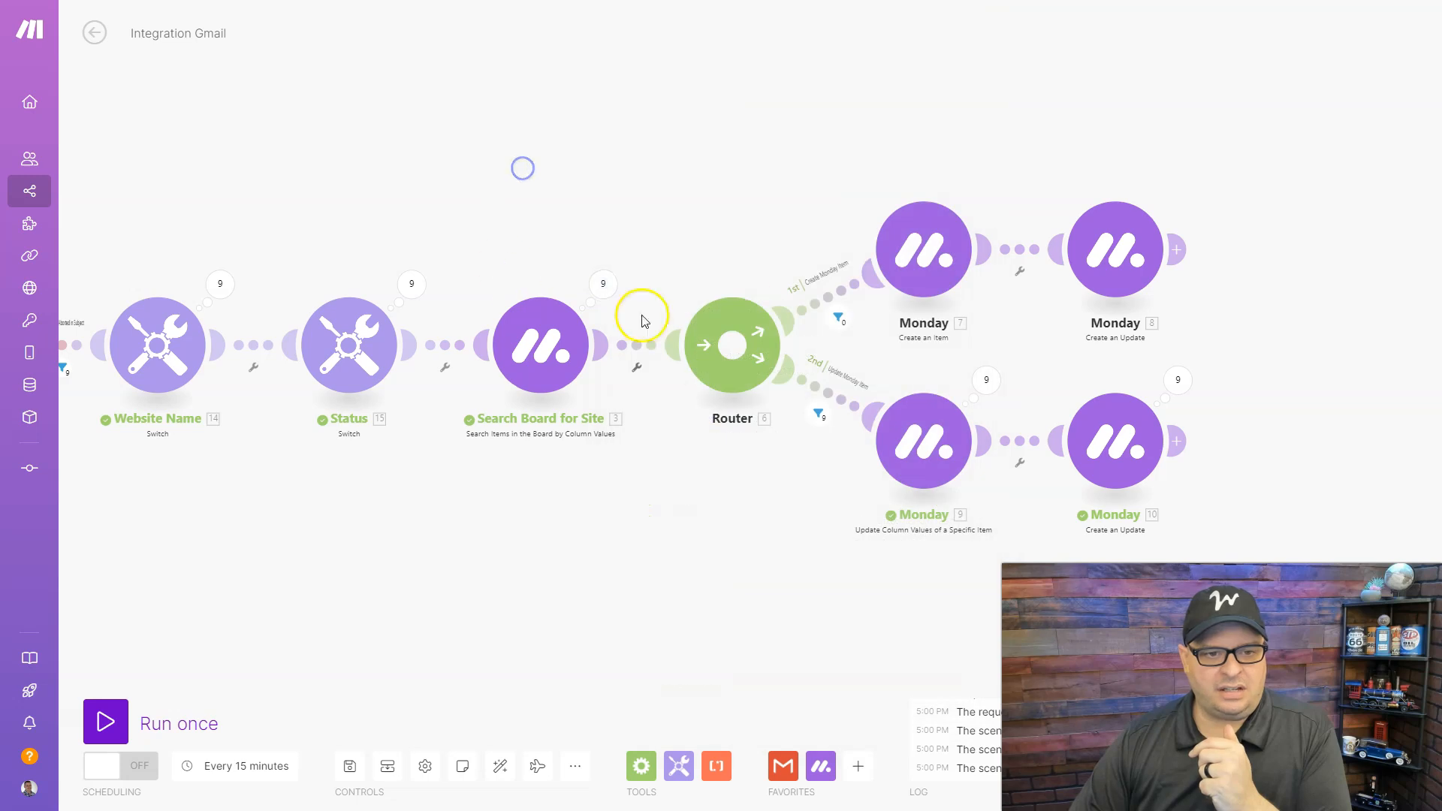
Step: Review the Create Monday Item filter's label and its condition that the Search Board ID does not exist, and accept the filter
left_click(826, 297)
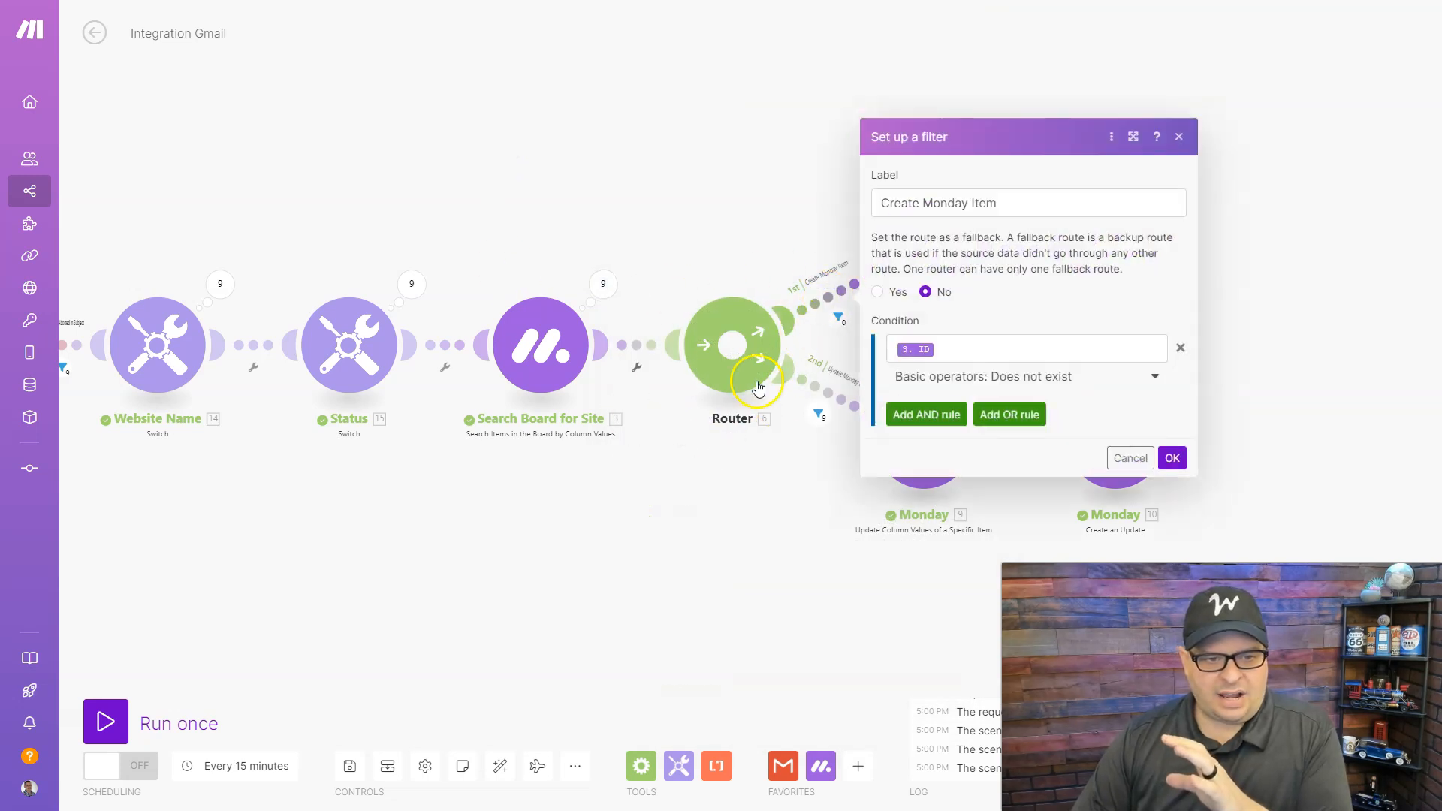
left_click_drag(1018, 198, 899, 194)
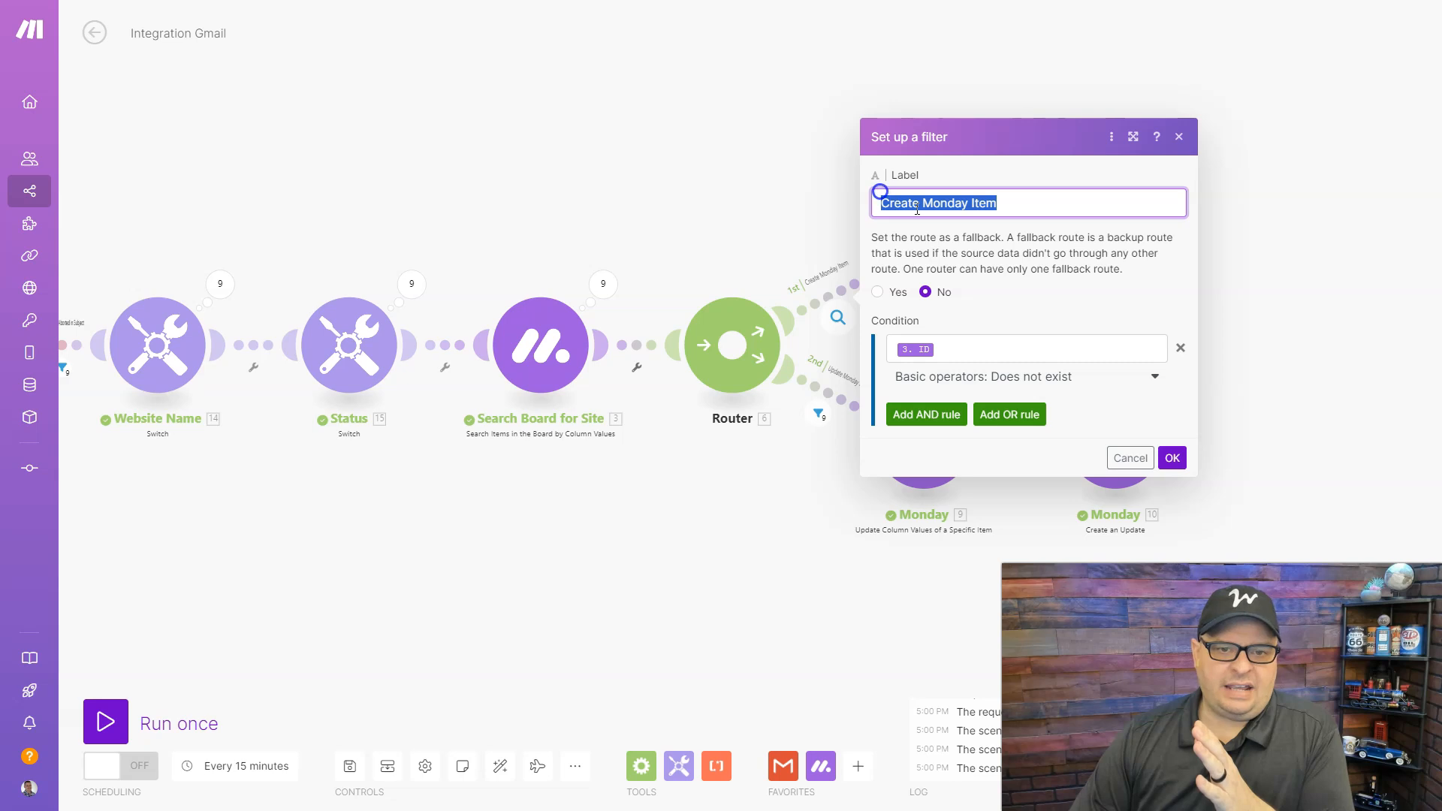
left_click(973, 350)
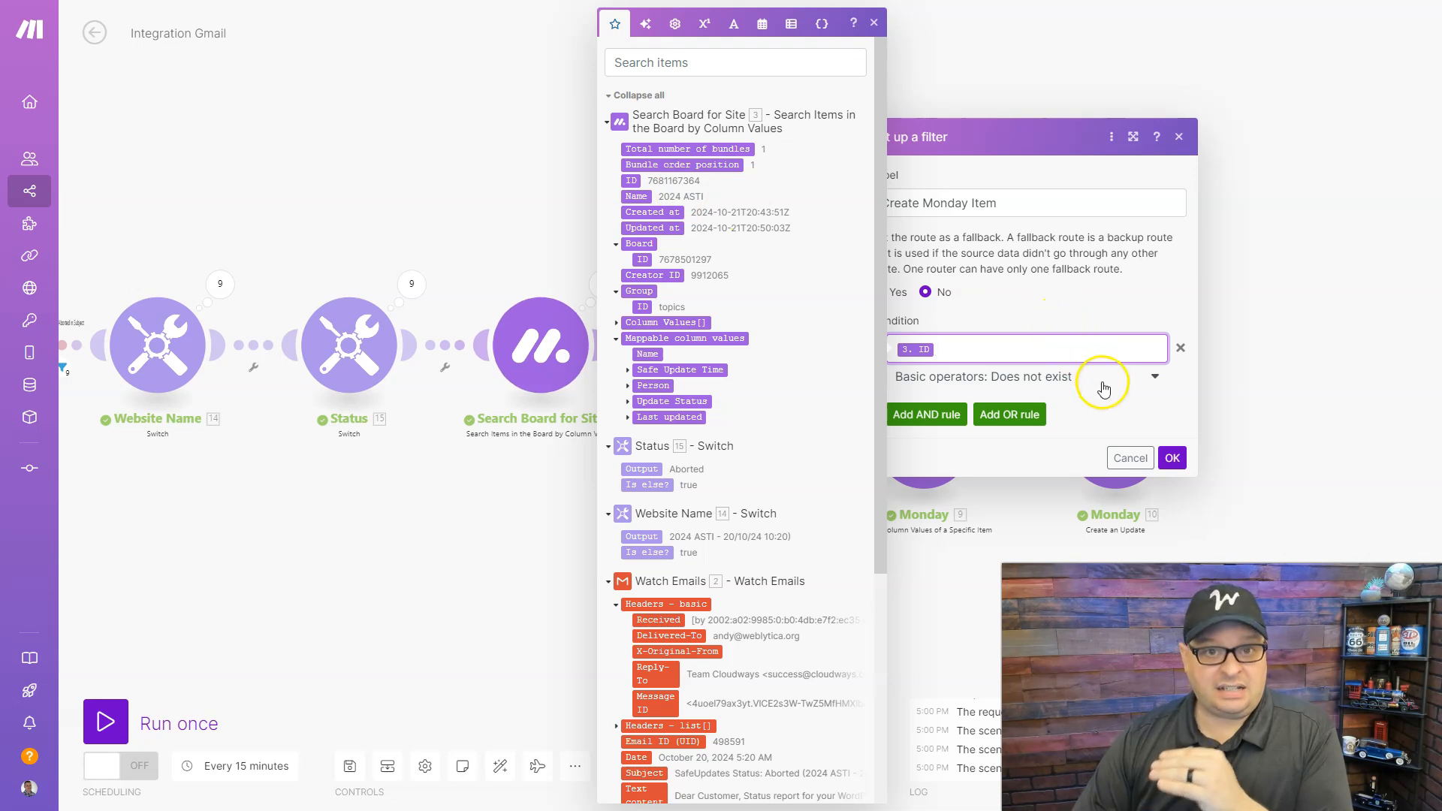
left_click(1172, 457)
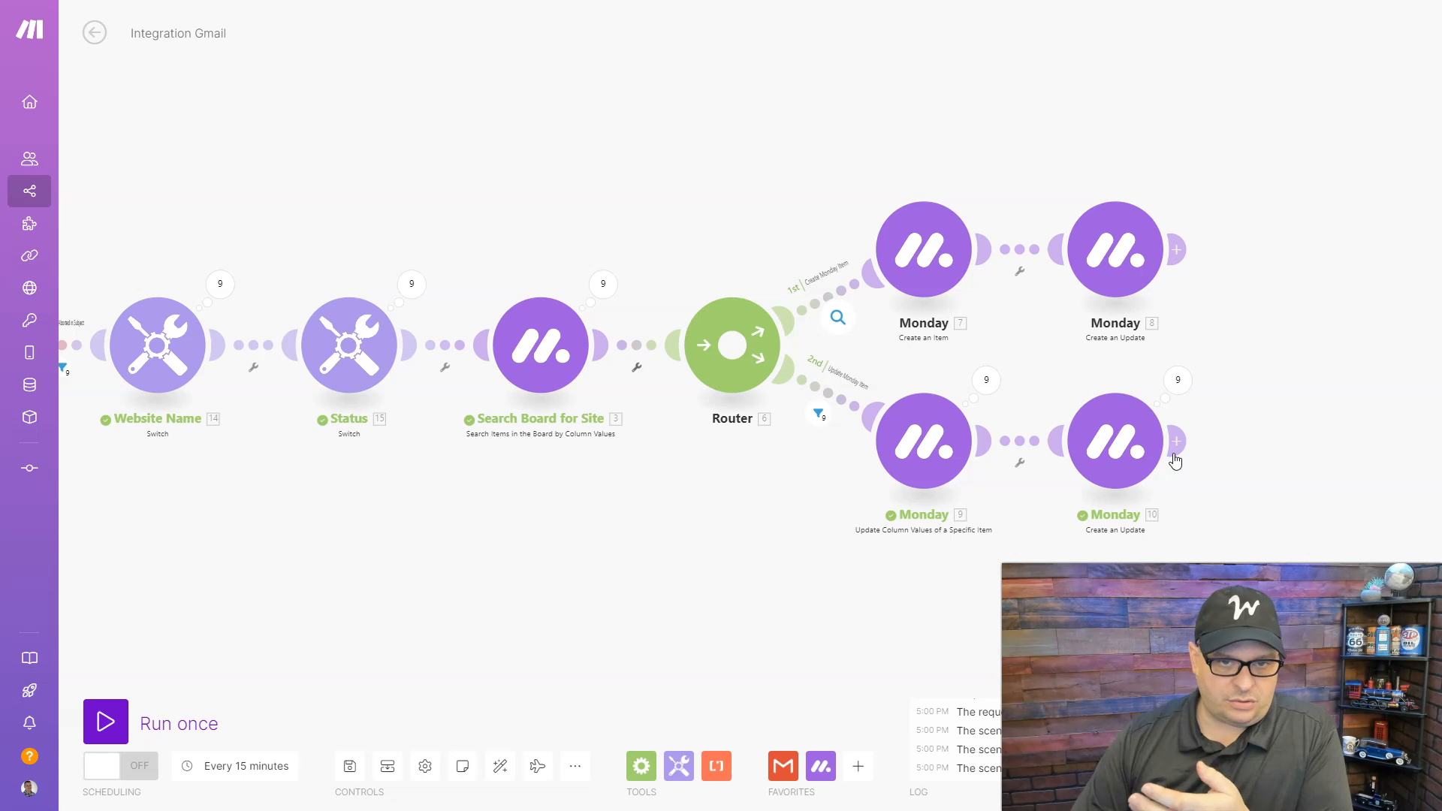
Step: Open the Create an Item module and check its Item Name formula, board and group
left_click(908, 250)
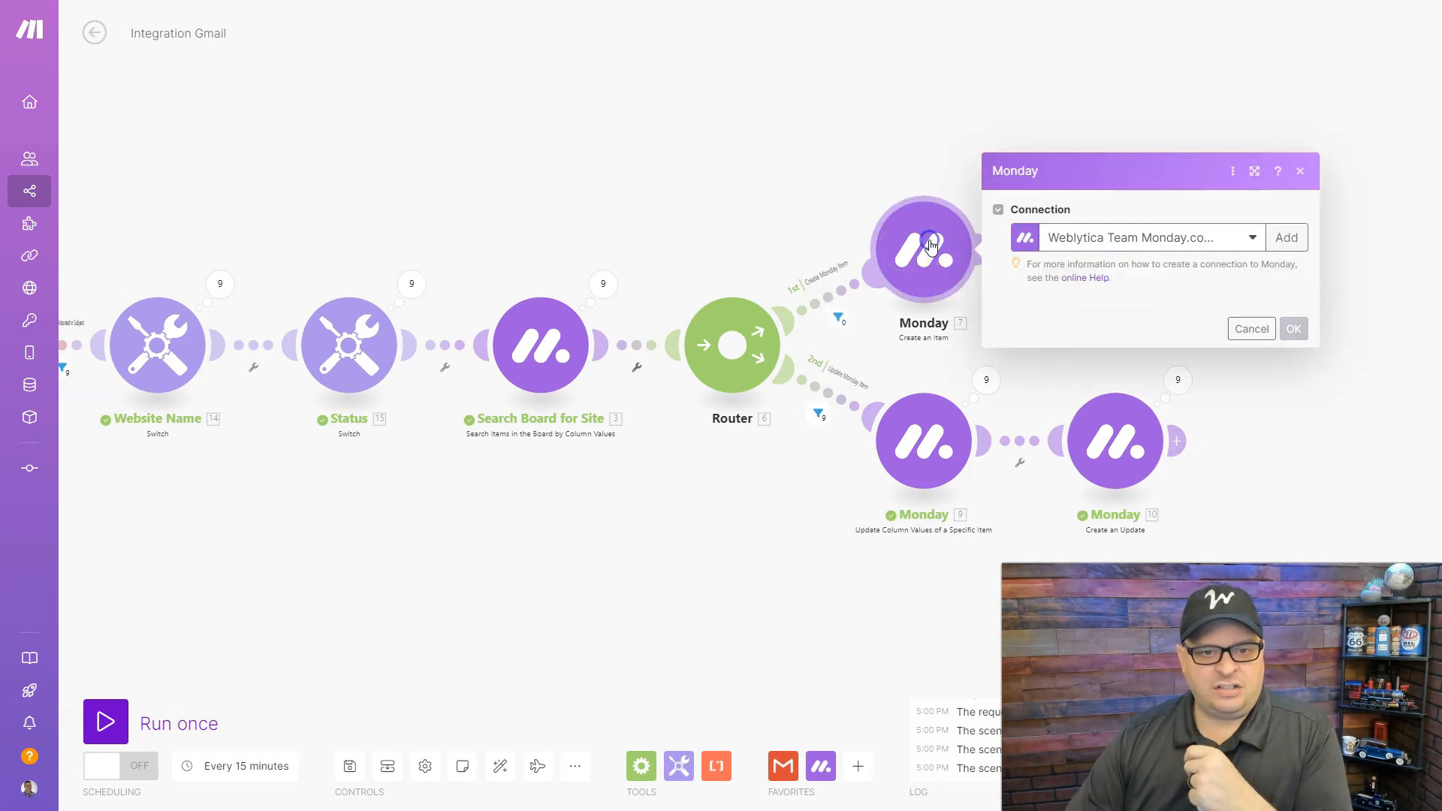
left_click(1205, 204)
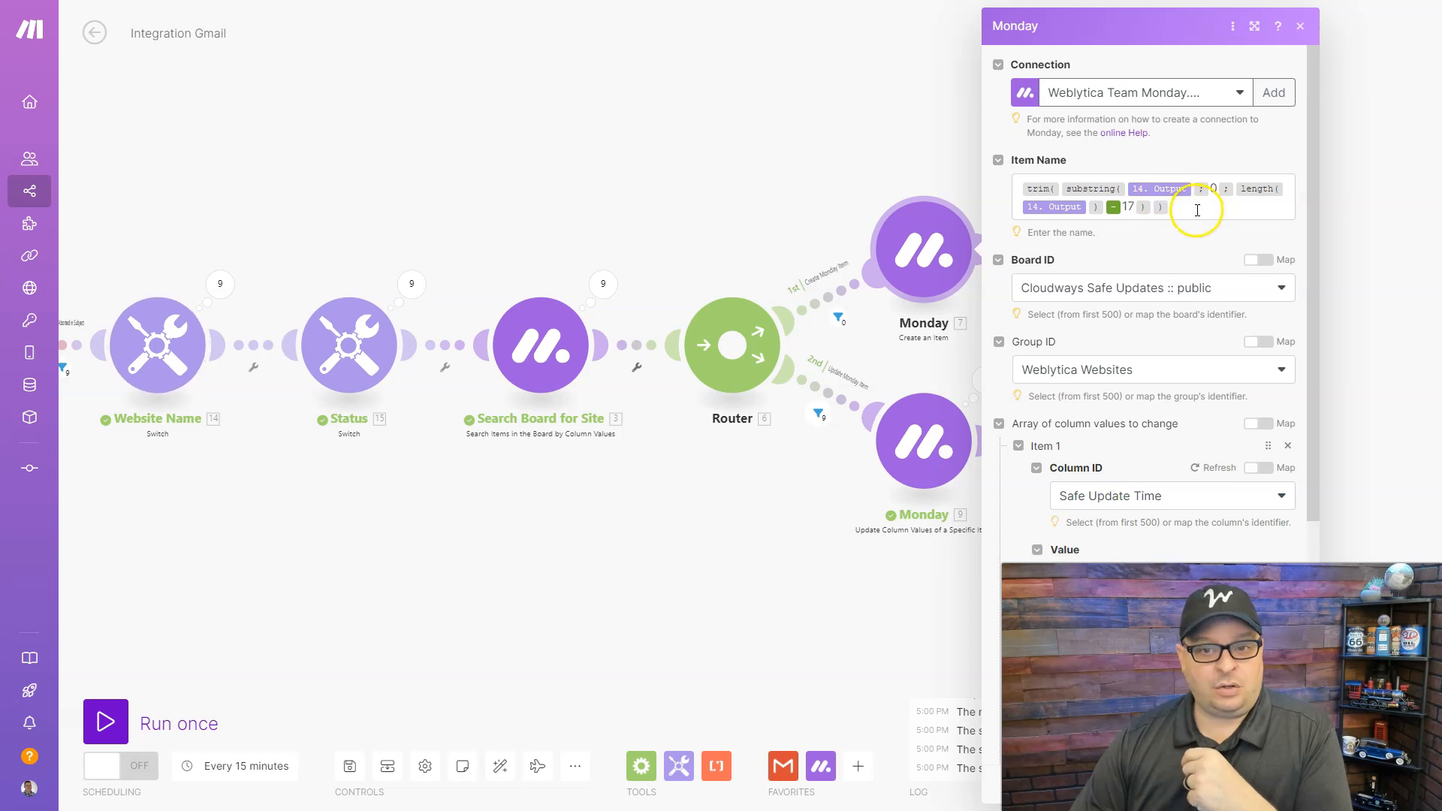
left_click_drag(1194, 208, 1129, 195)
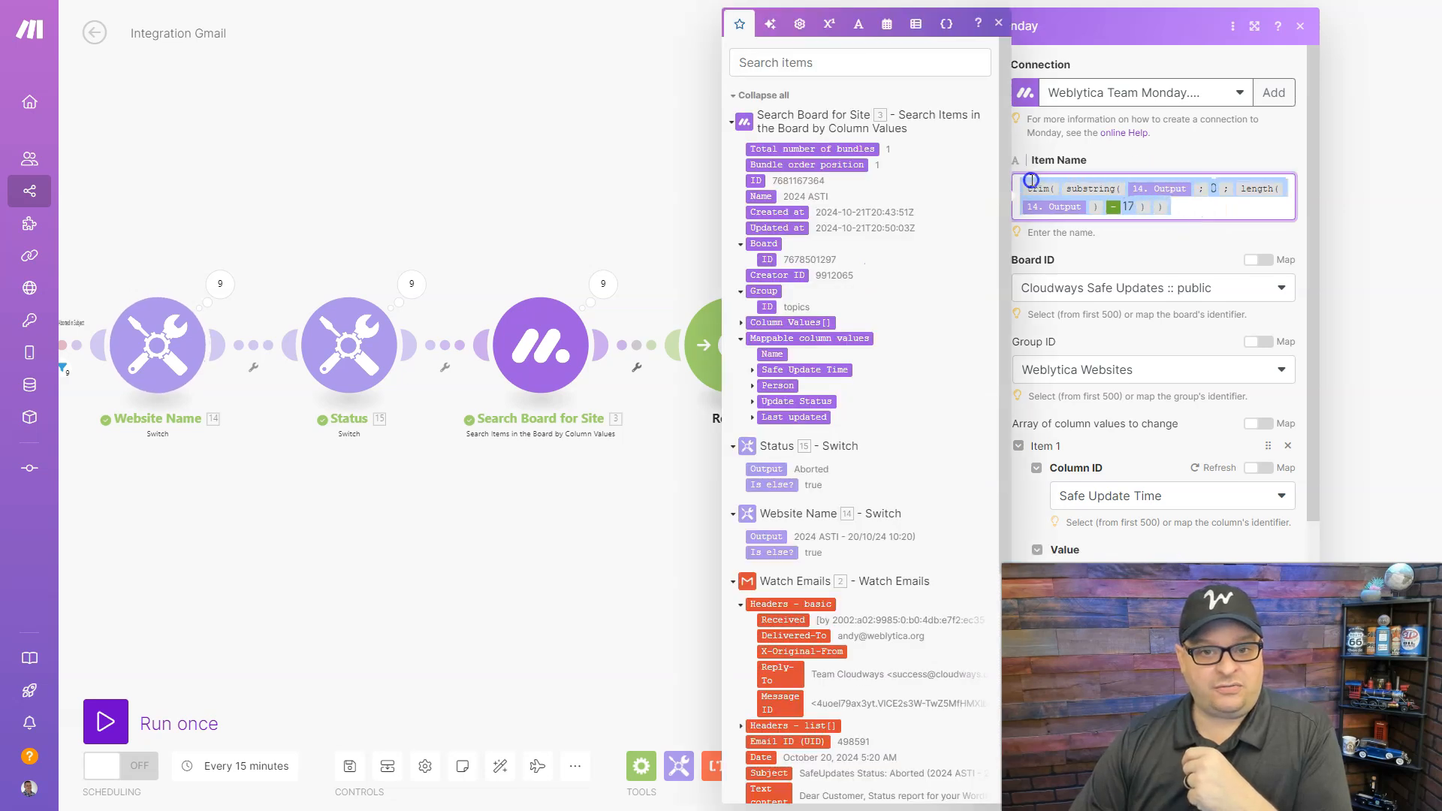
left_click(1175, 207)
left_click(554, 310)
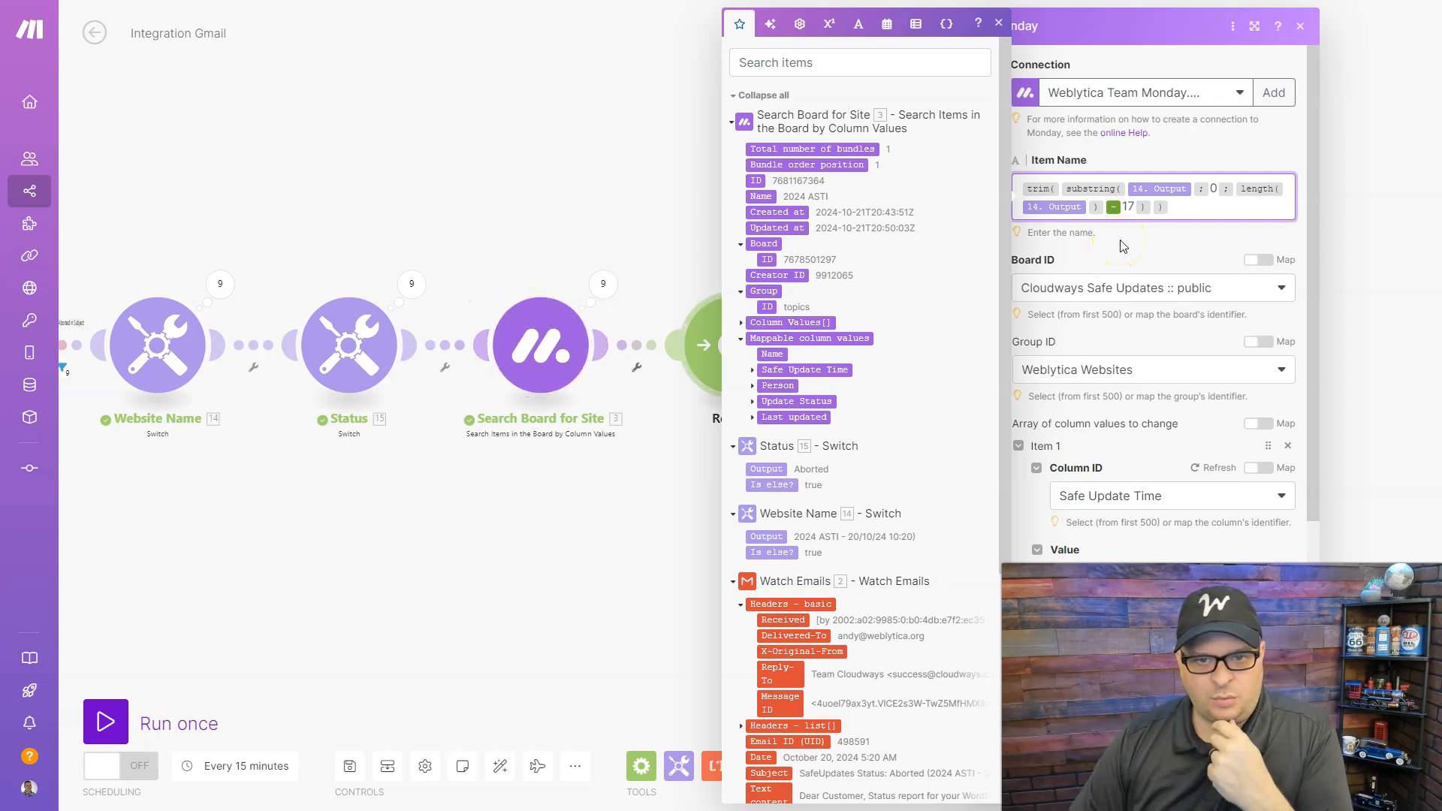
scroll(1123, 247, "down", 1)
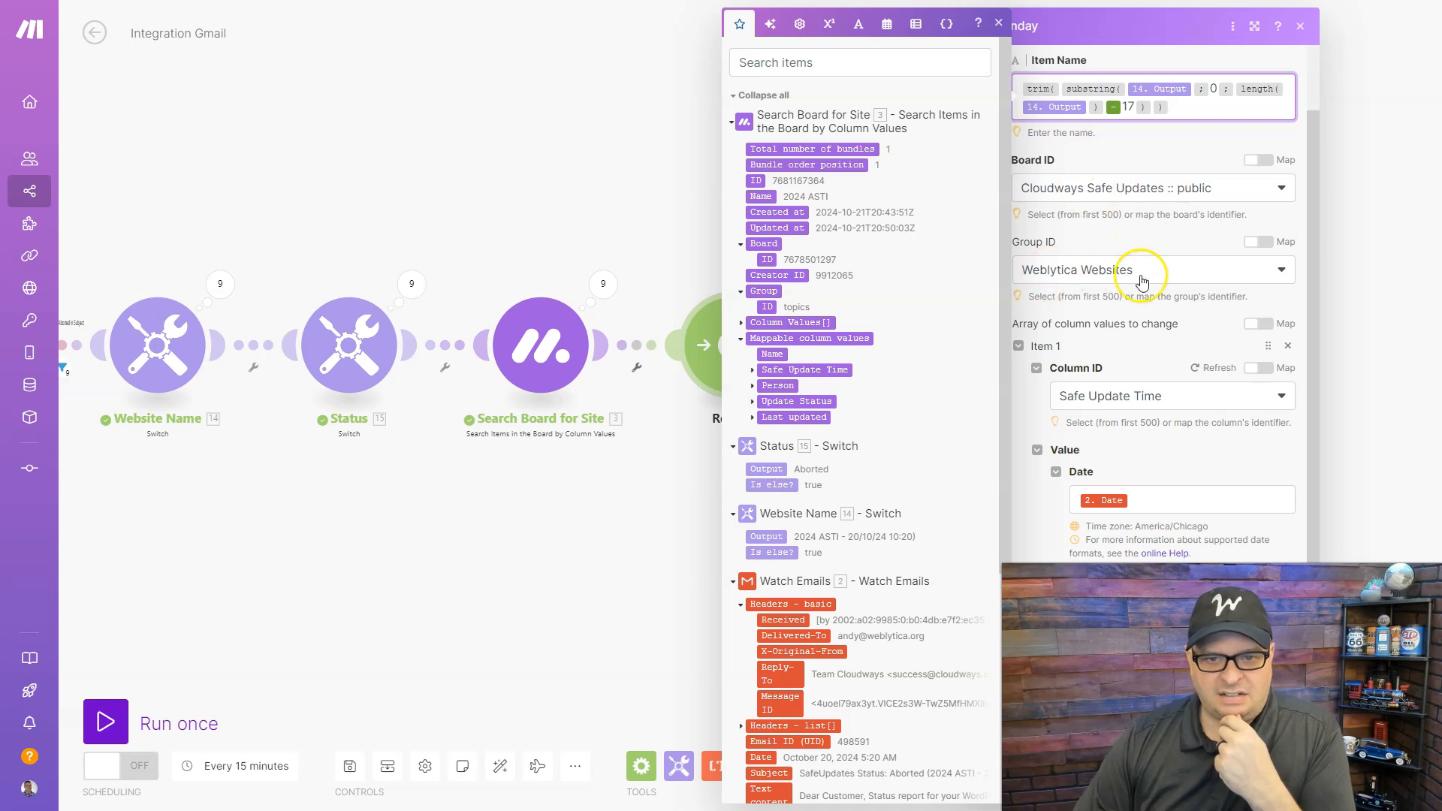
scroll(1141, 281, "down", 2)
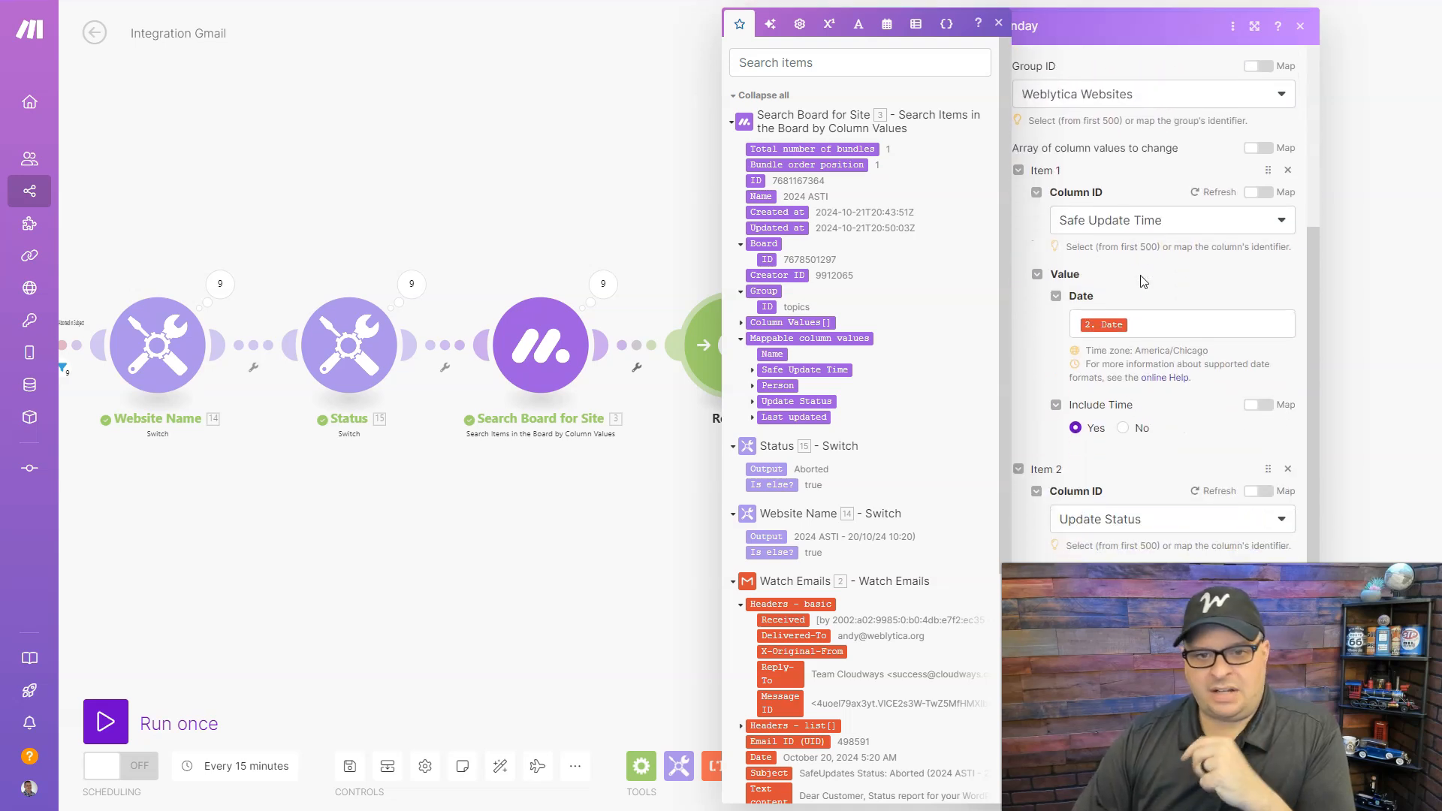
Step: Check the Safe Update Time column's Date mapping against the Watch Emails fields and its Include Time option
left_click(1156, 320)
scroll(915, 366, "down", 5)
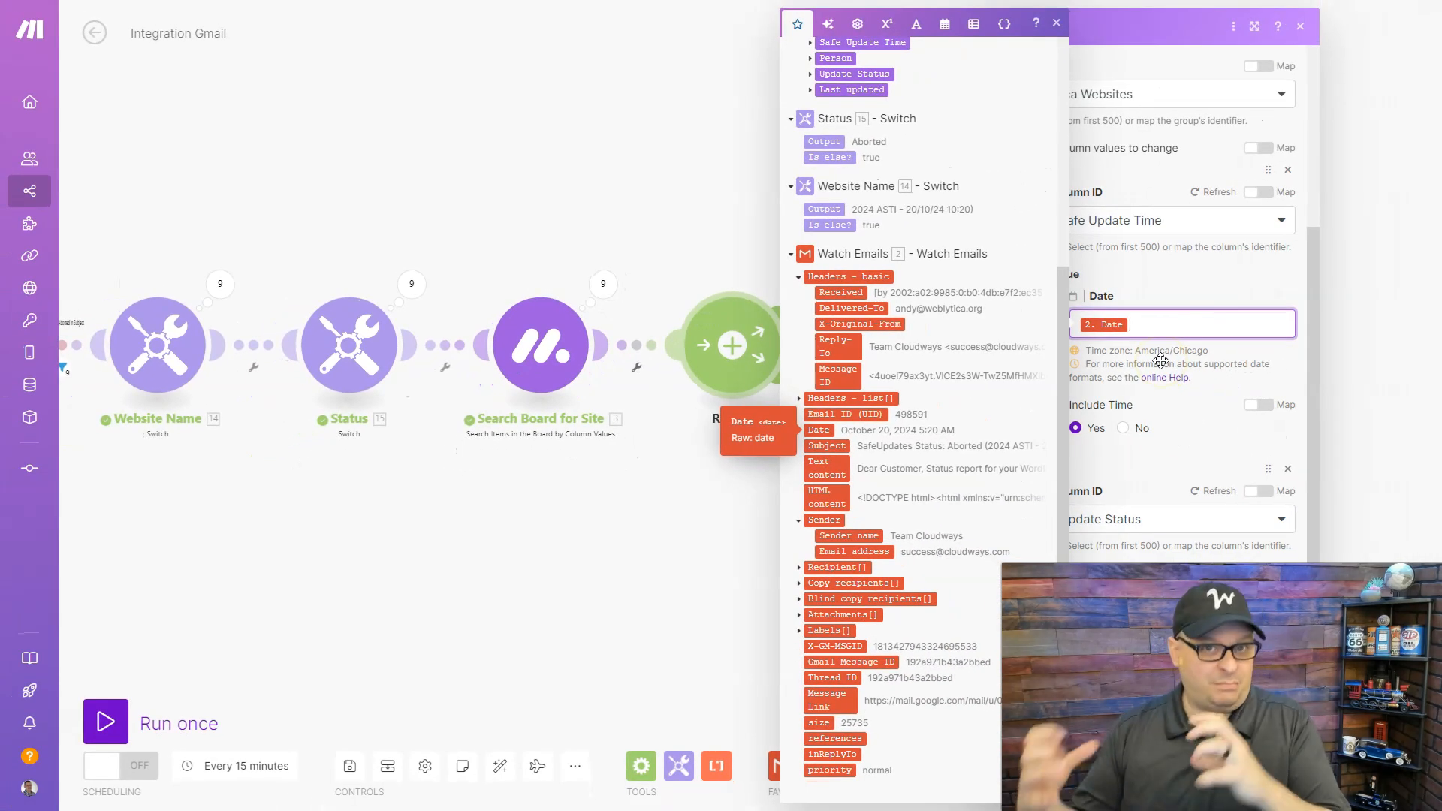
left_click(1192, 316)
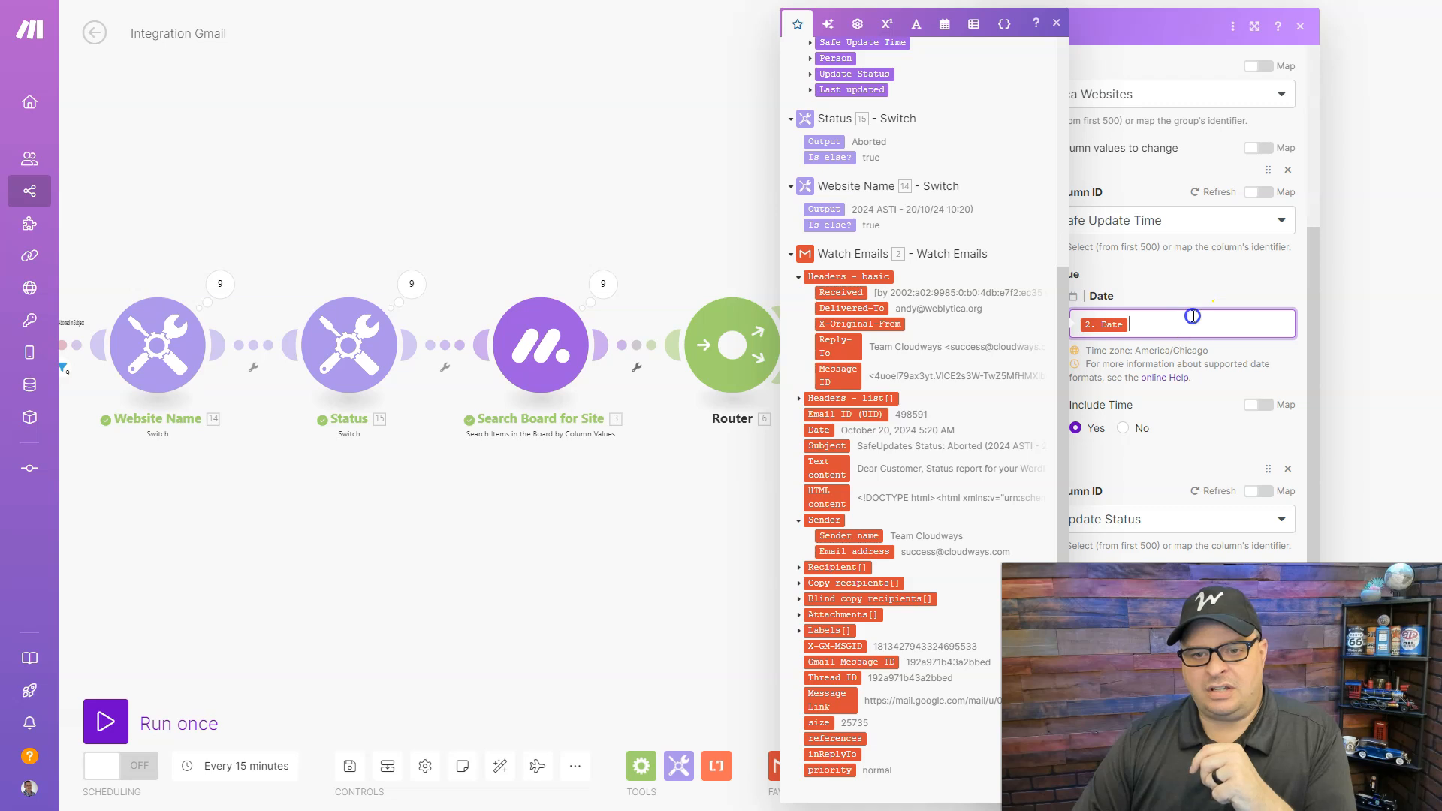
left_click(1157, 458)
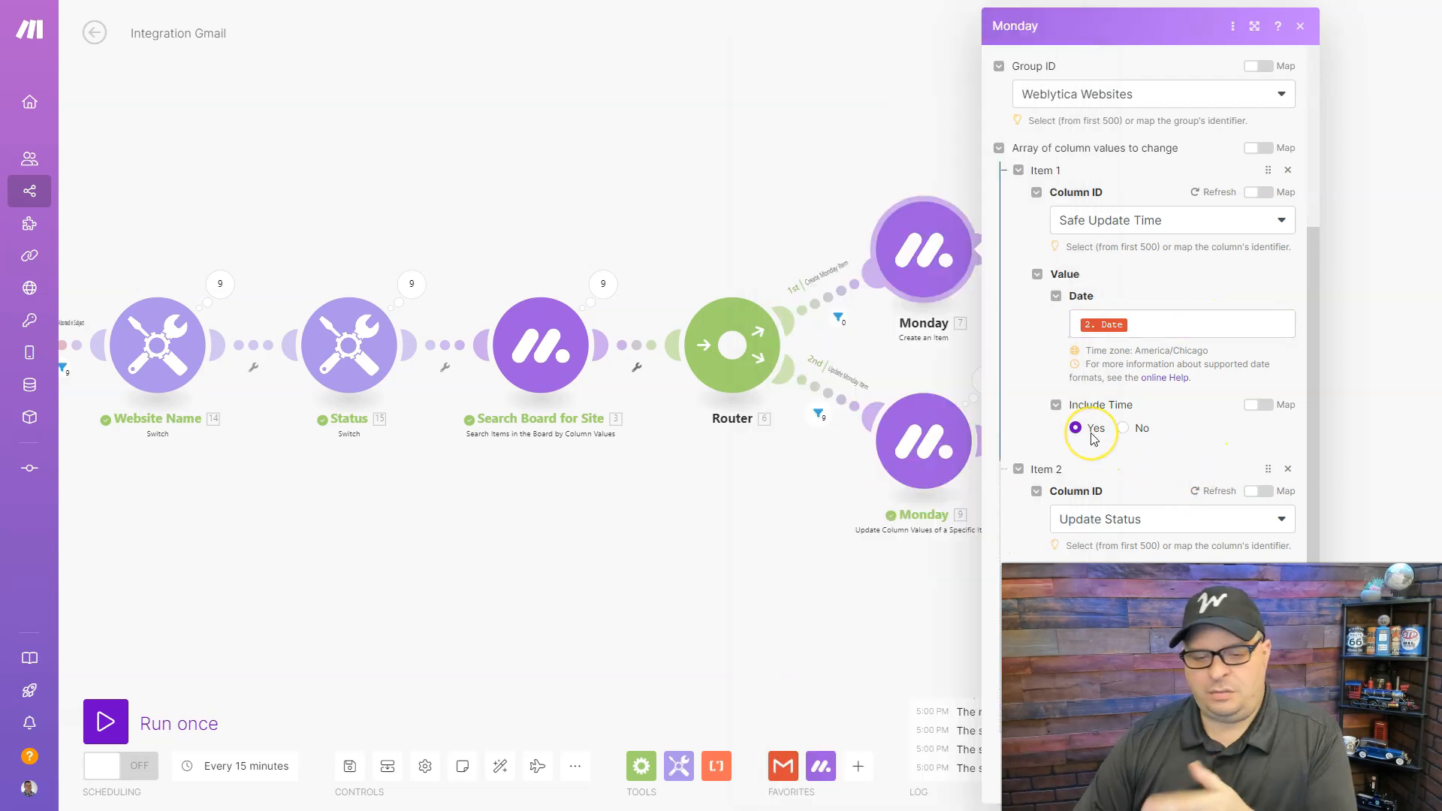
scroll(1052, 420, "down", 2)
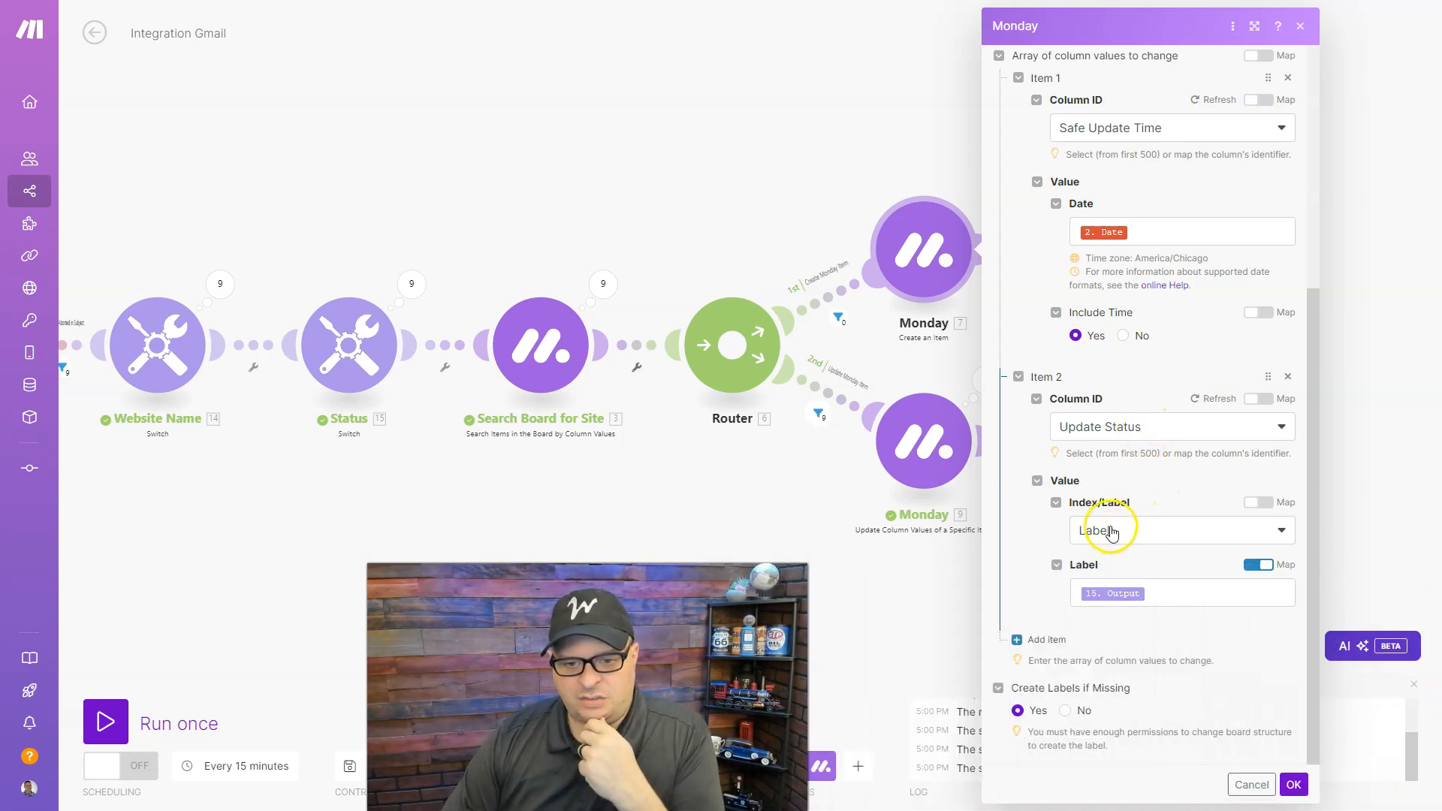
Step: Check that the Update Status column's Label is mapped to the Status switch output, and accept the Create an Item settings
left_click(1166, 594)
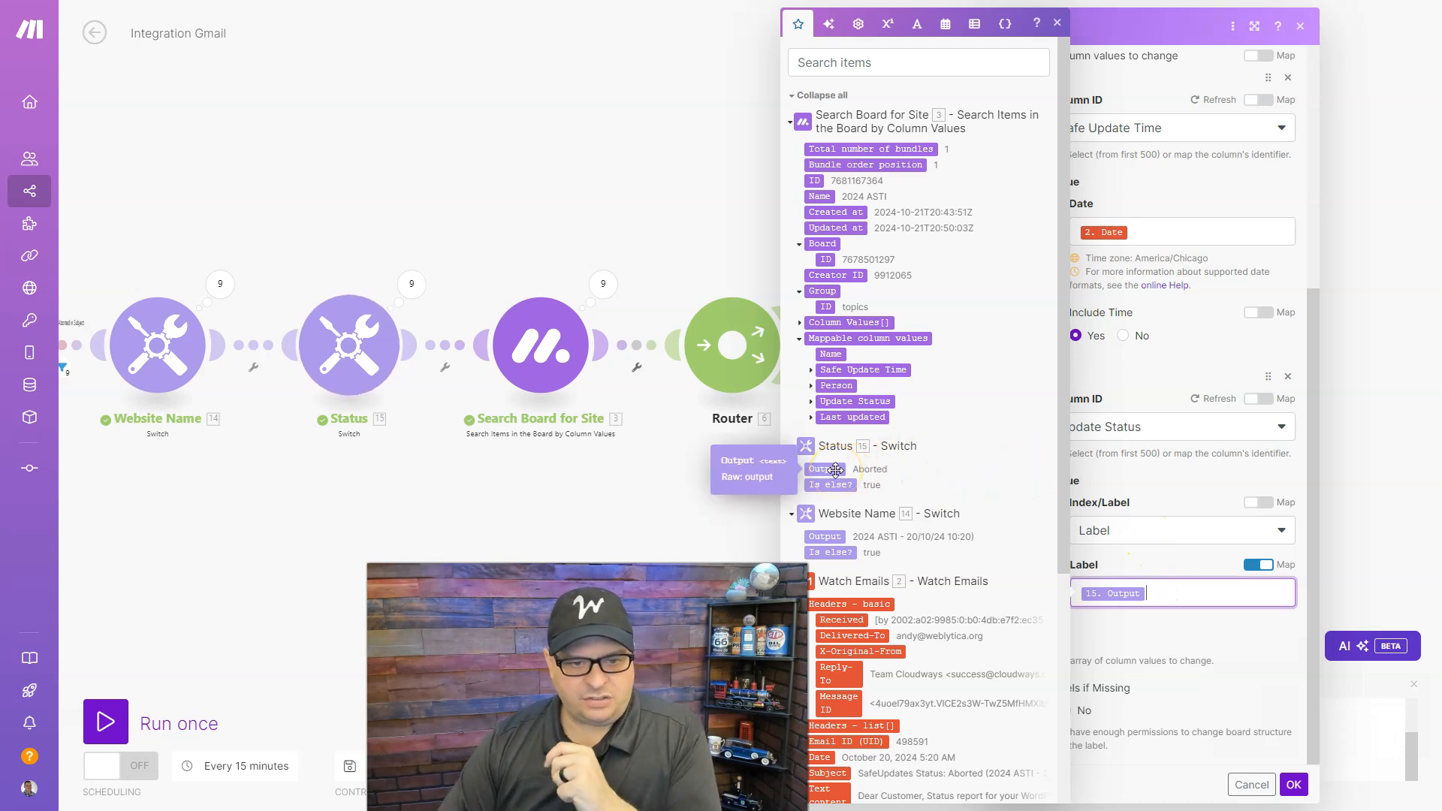
left_click(914, 669)
left_click_drag(909, 657, 773, 639)
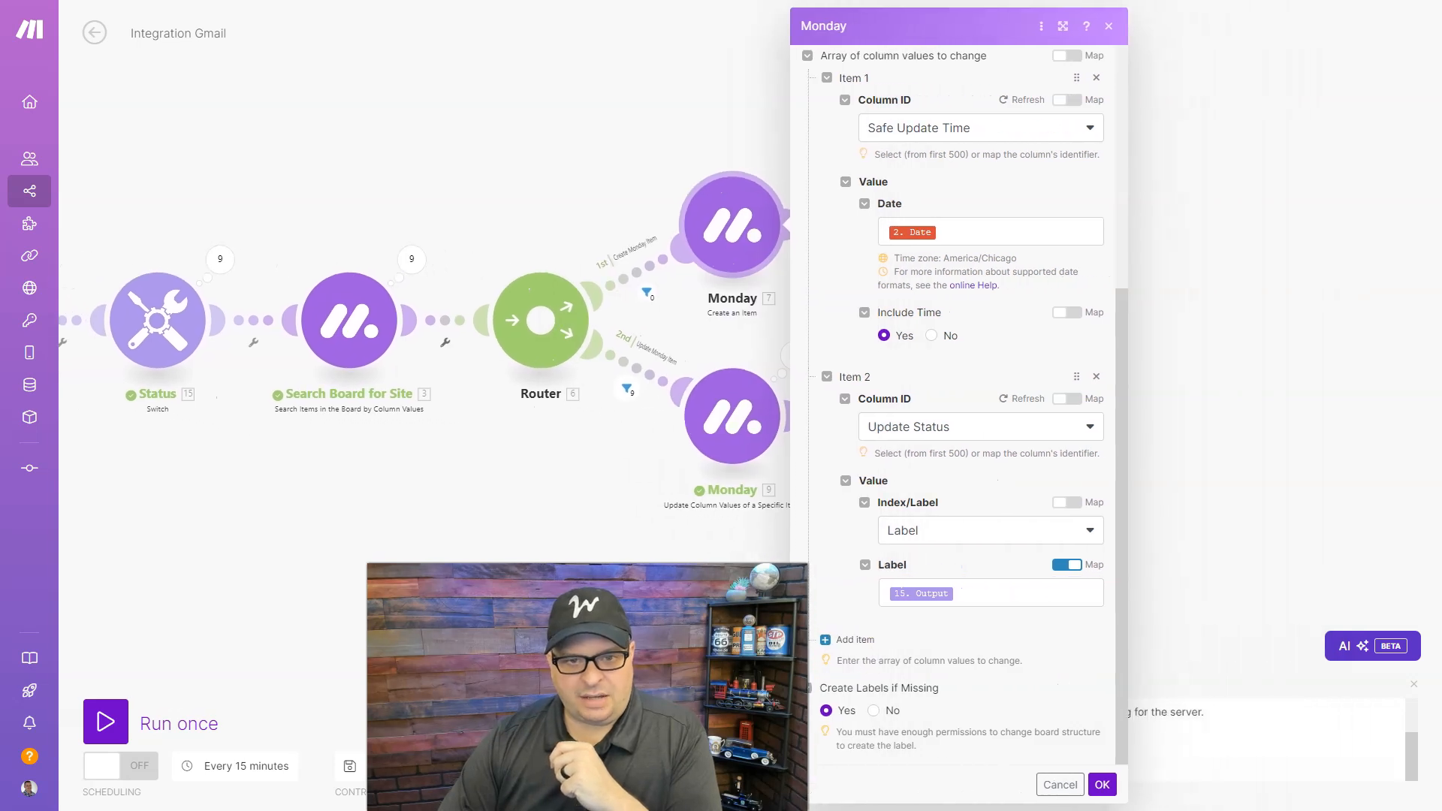
left_click(1093, 785)
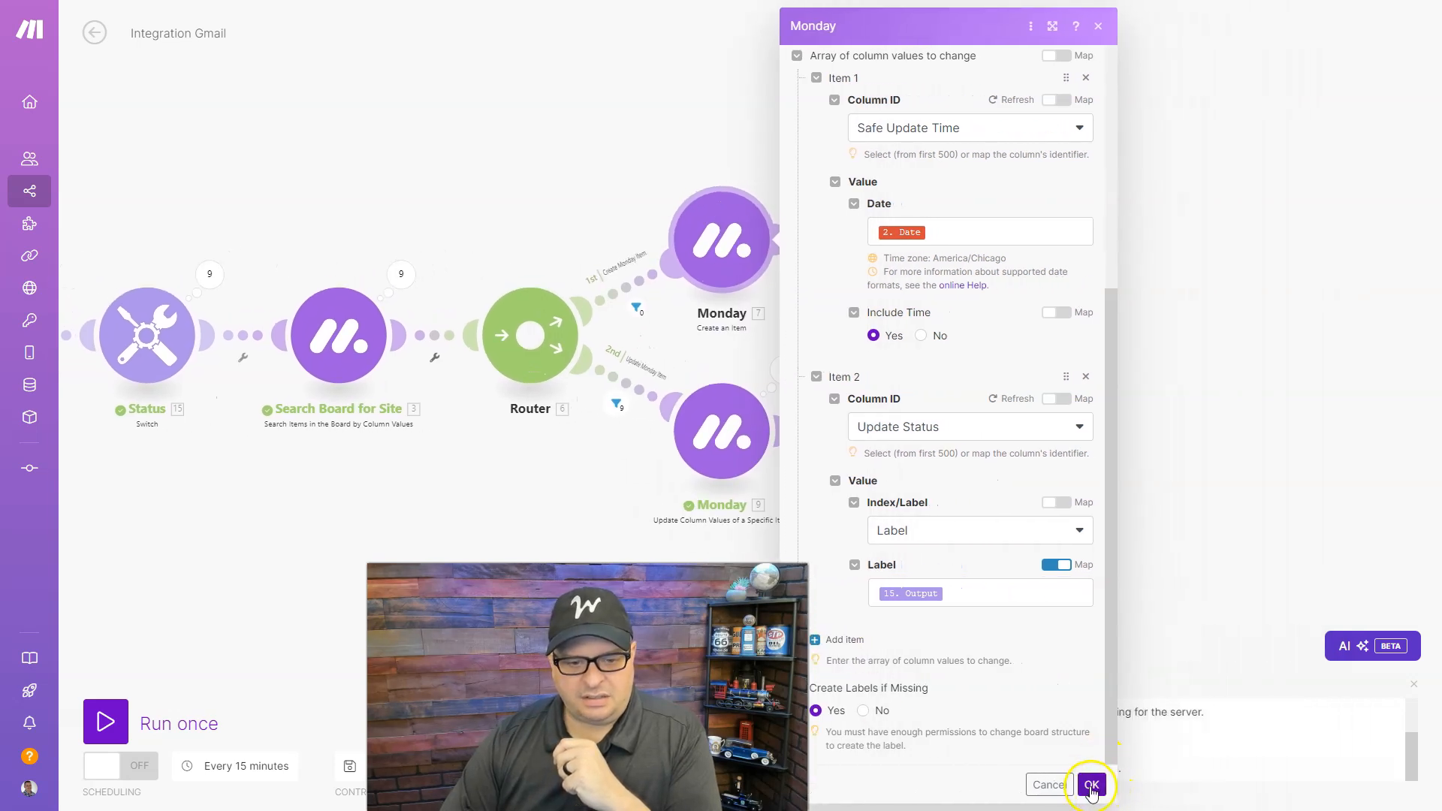
Step: Open the first route's Create an Update module, switch to the monday.com board, view the 2024 ASTI item's updates, and close them
left_click(929, 225)
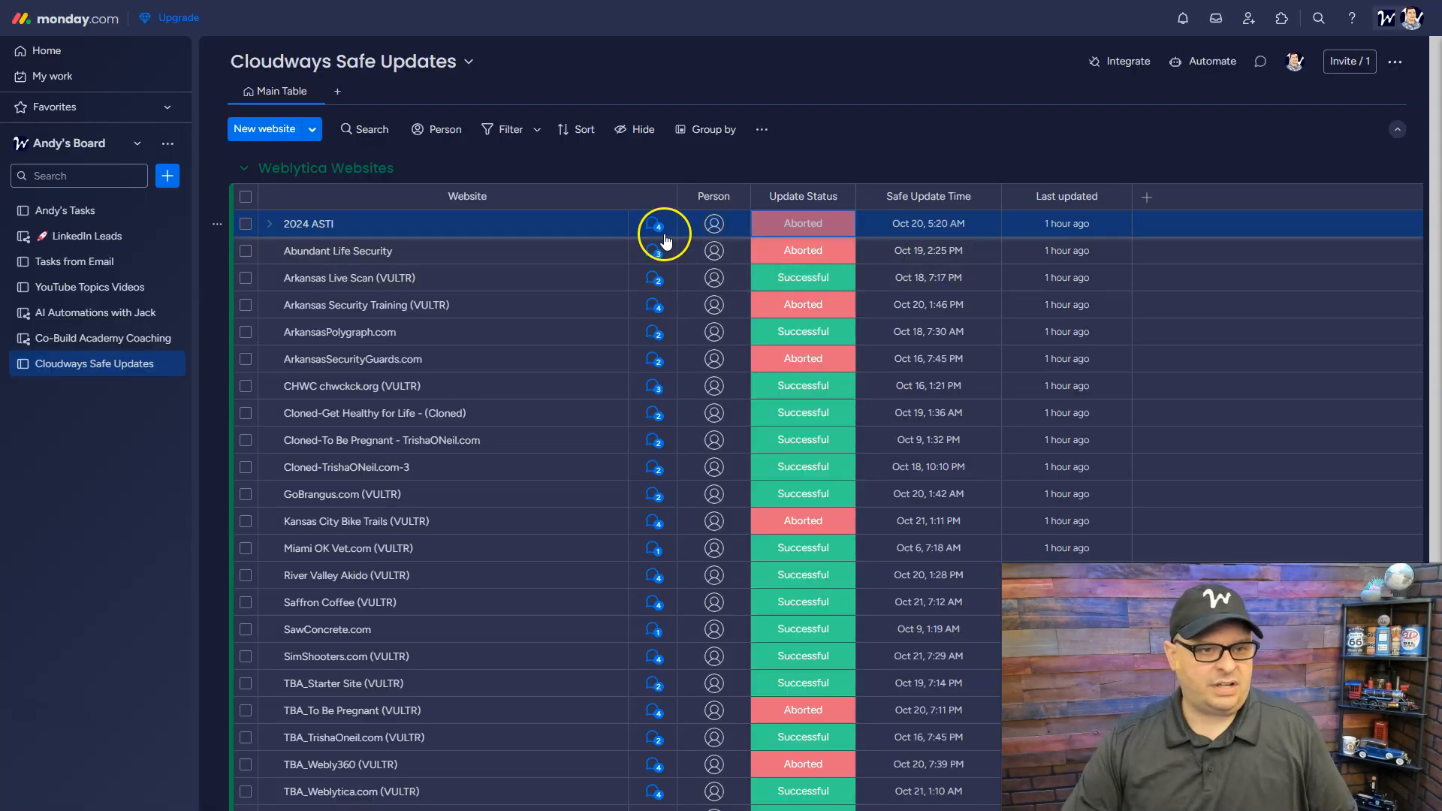
left_click(654, 224)
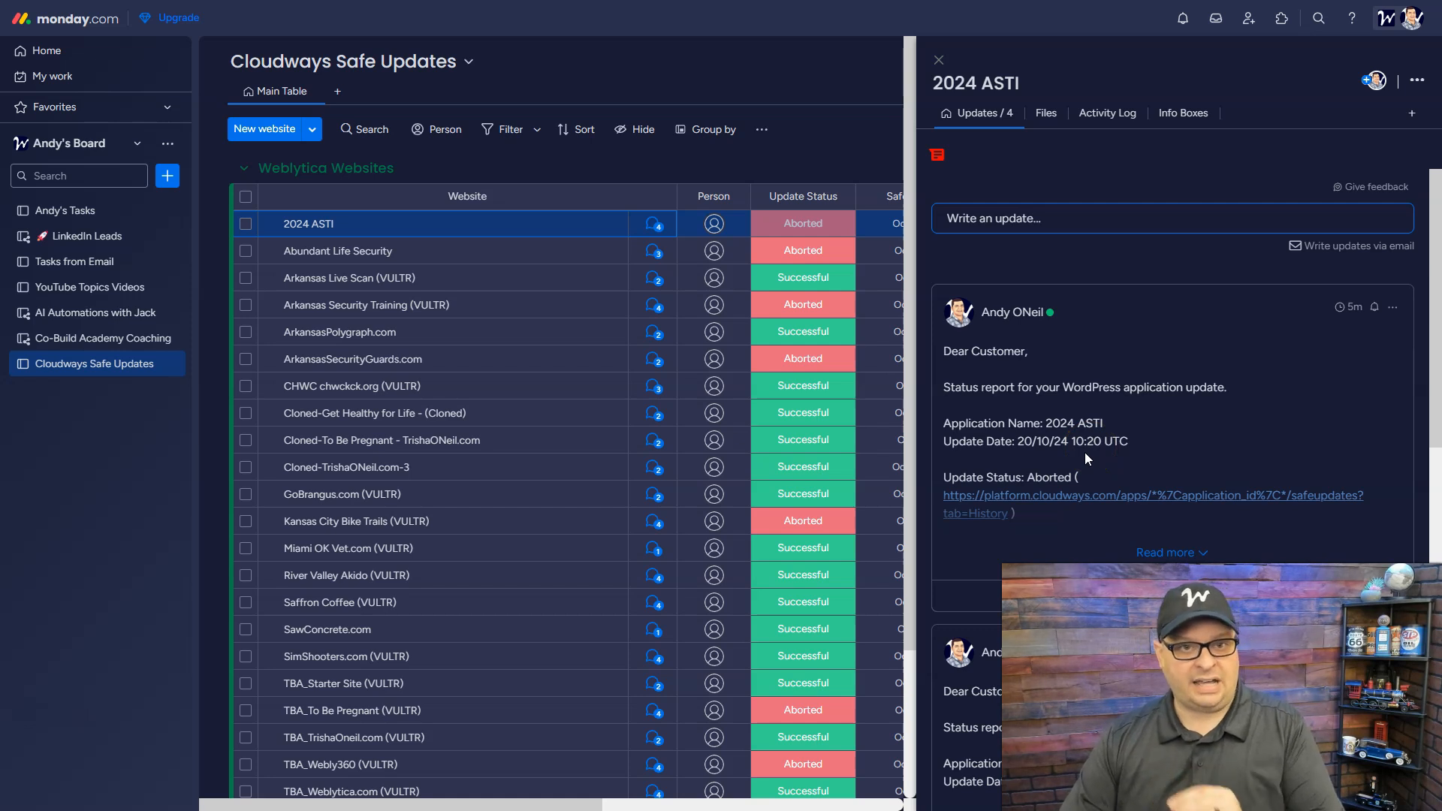
left_click(941, 58)
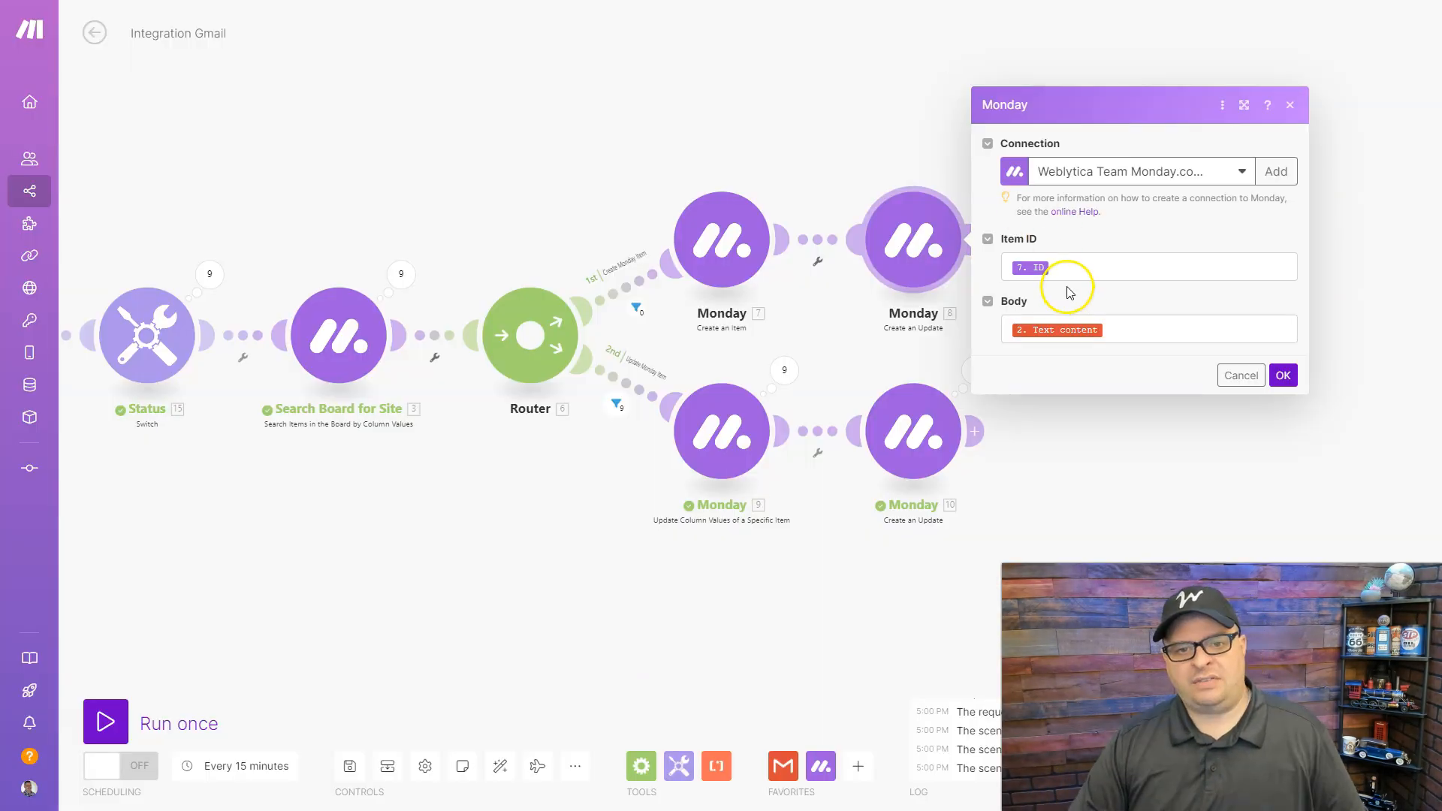
Step: Back in Make, check the Create an Update module's Item ID mapping and Text content Body mapping, and accept the settings
left_click(1064, 267)
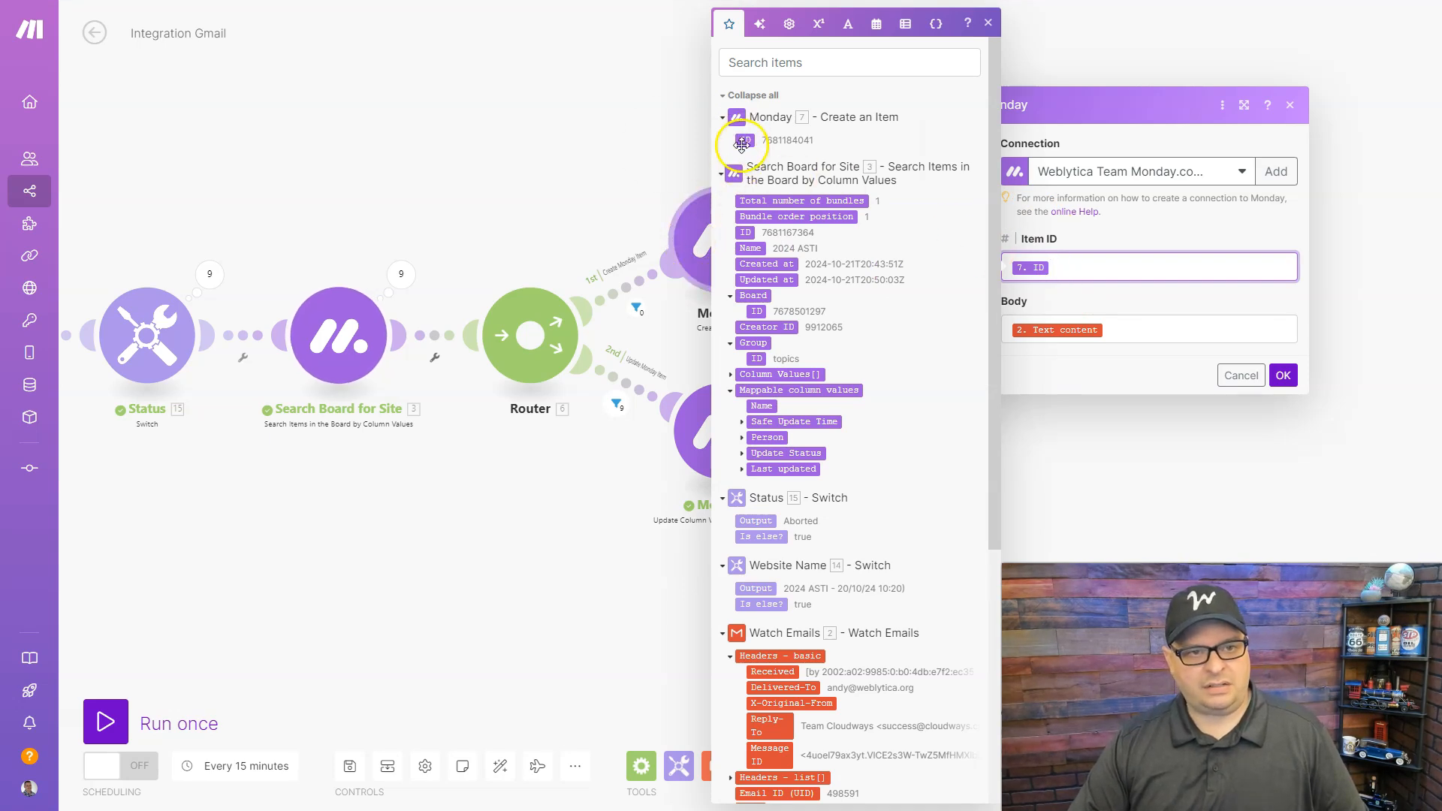
left_click_drag(592, 167, 370, 151)
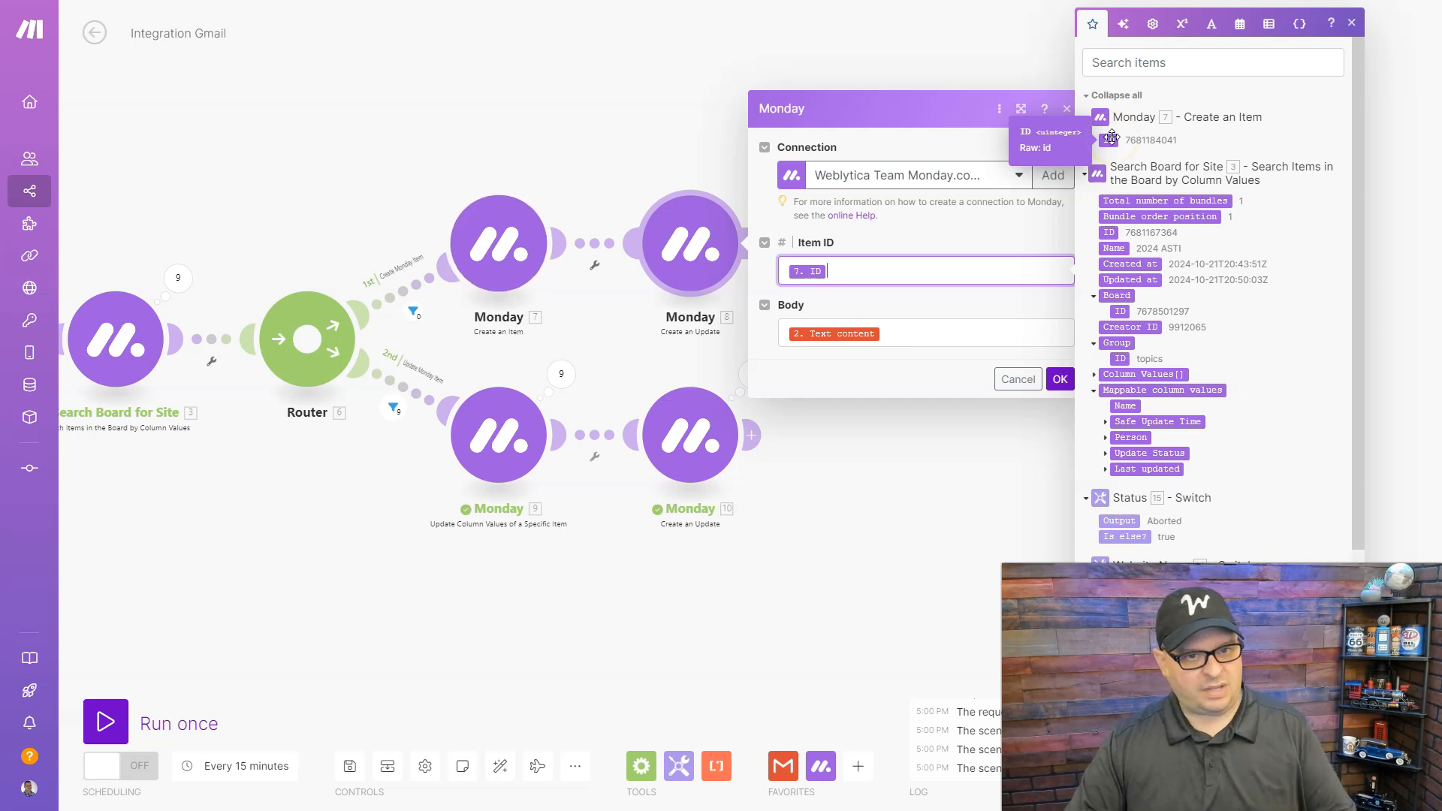
left_click(899, 333)
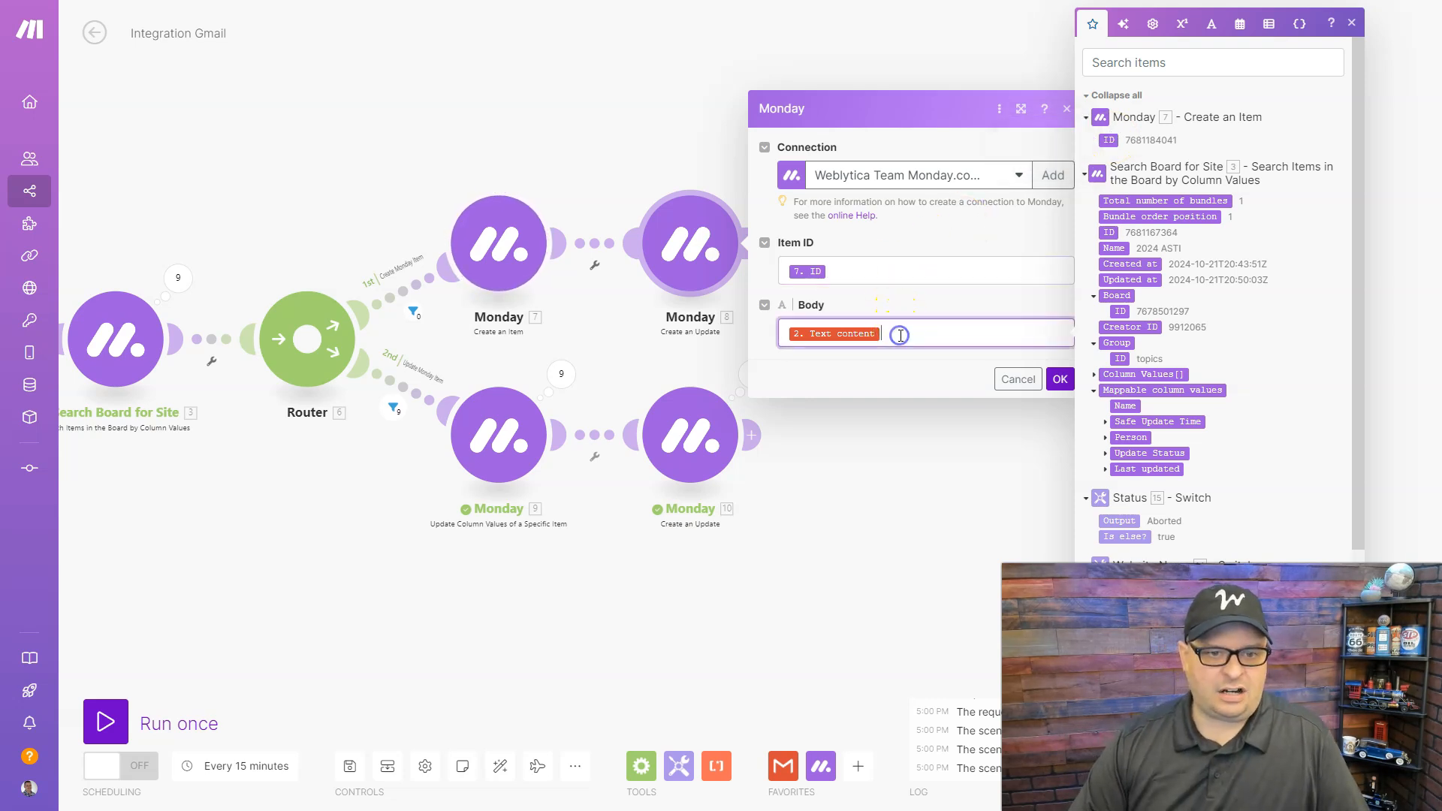
scroll(1171, 322, "down", 1)
scroll(1172, 322, "down", 4)
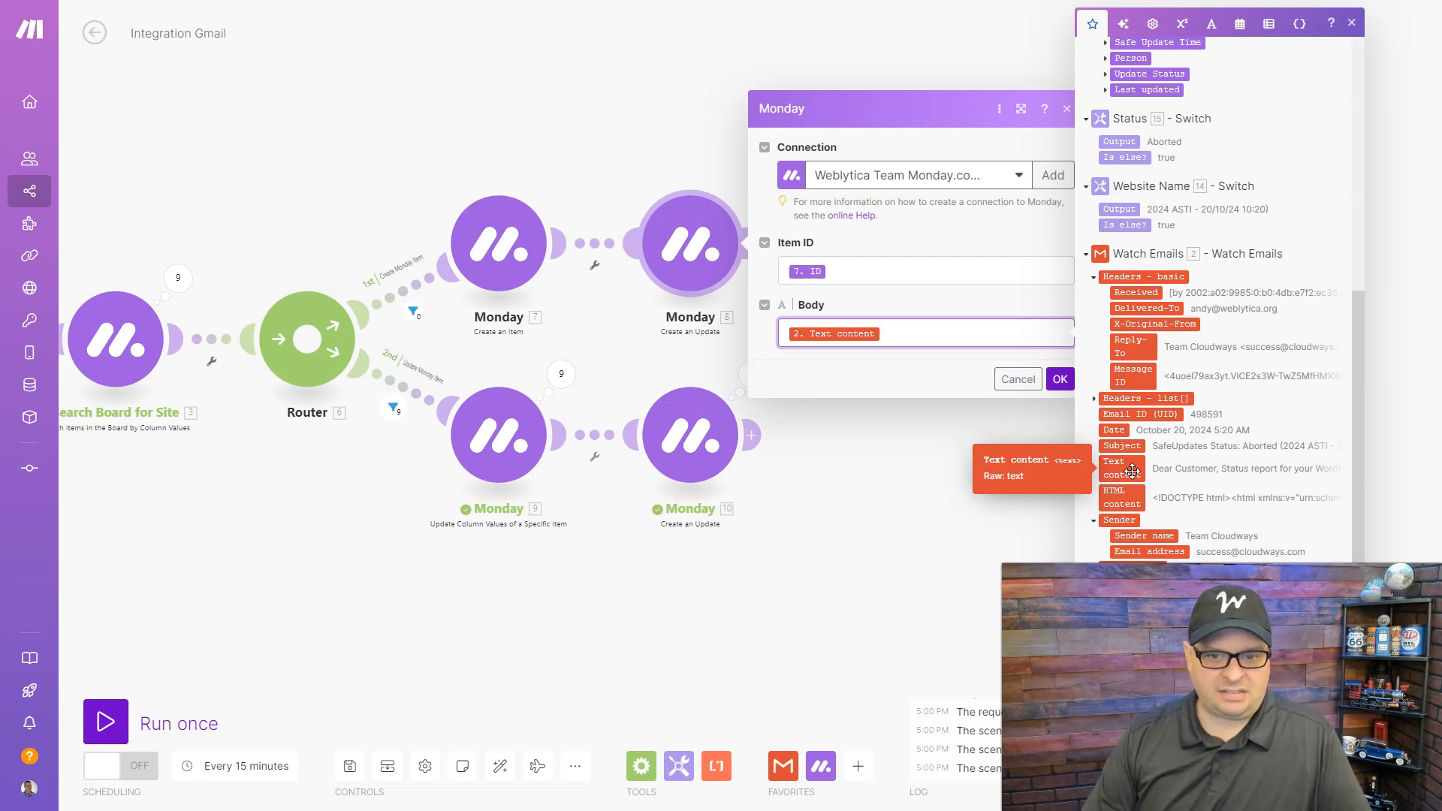
left_click(1060, 379)
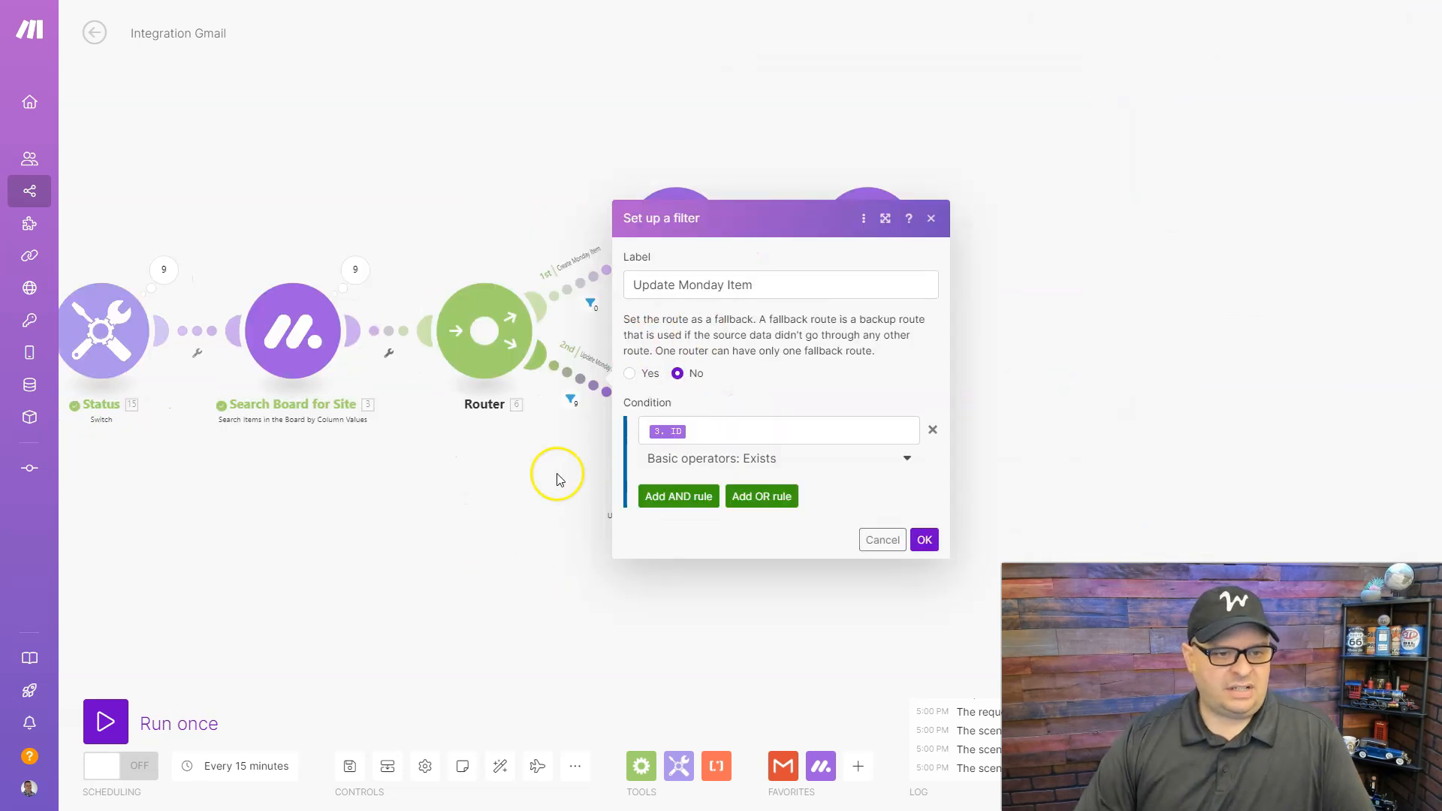
Step: Inspect the bundles passing the Update Monday Item filter, review its condition that the Search Board ID exists, and accept the filter
left_click(570, 403)
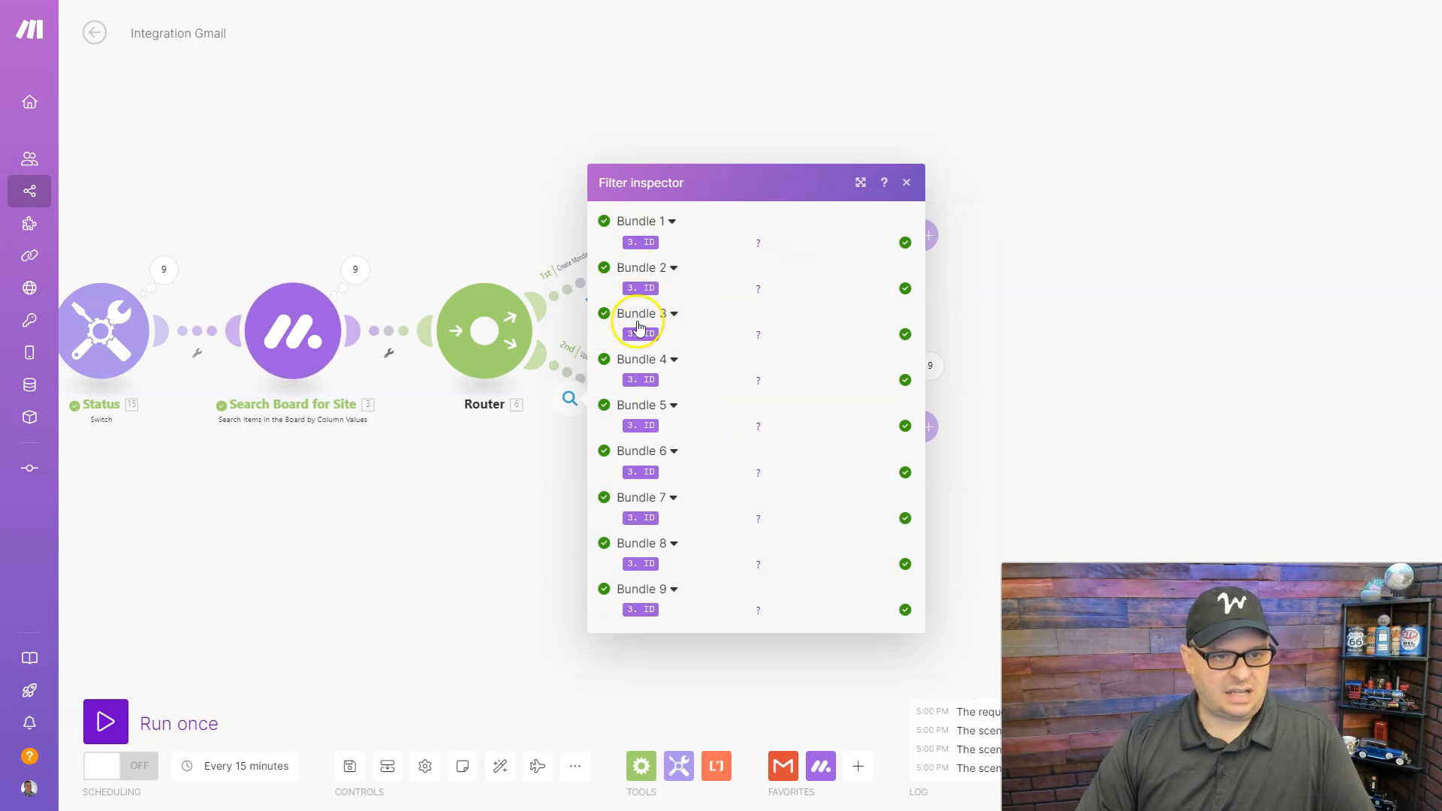
left_click(504, 494)
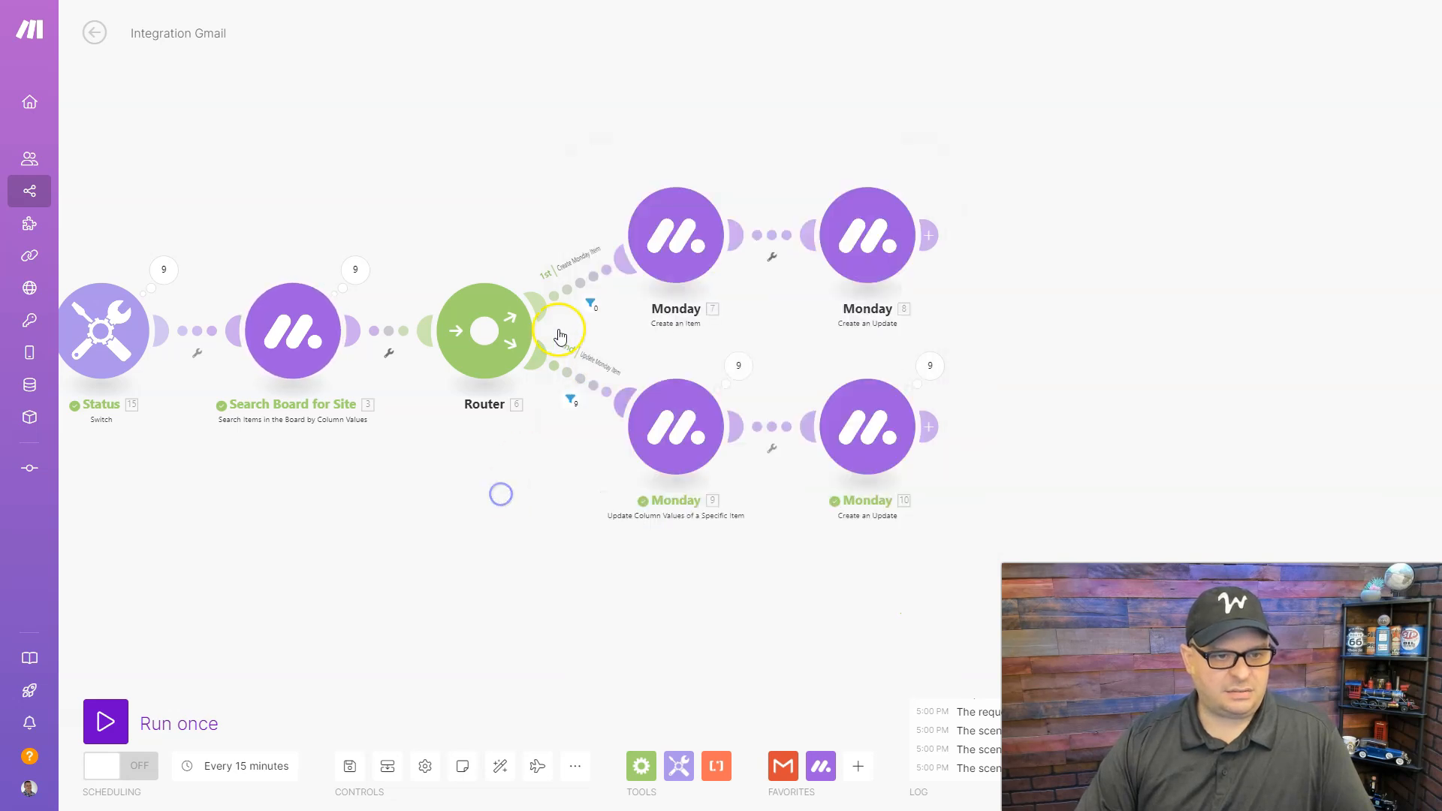
left_click(581, 383)
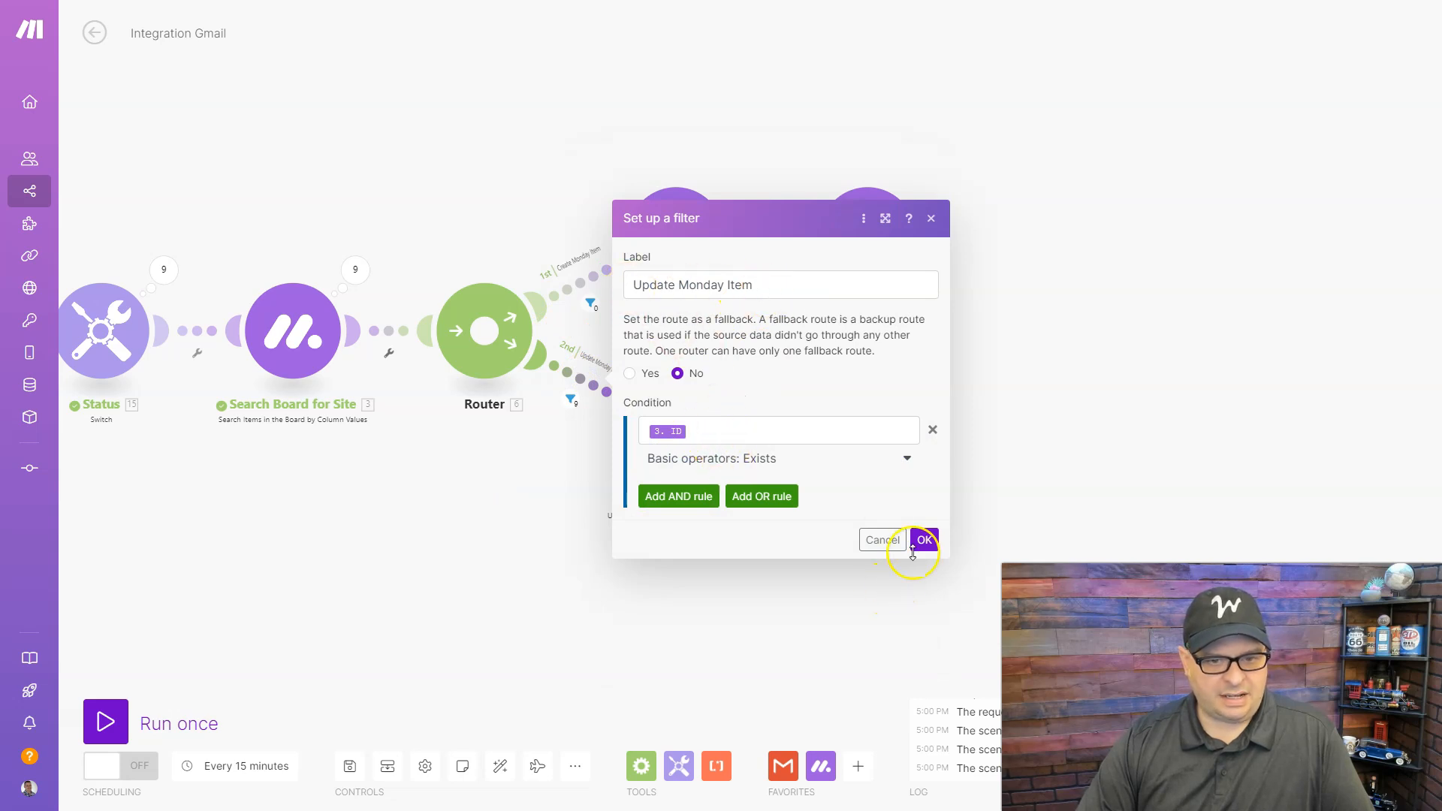
left_click(924, 538)
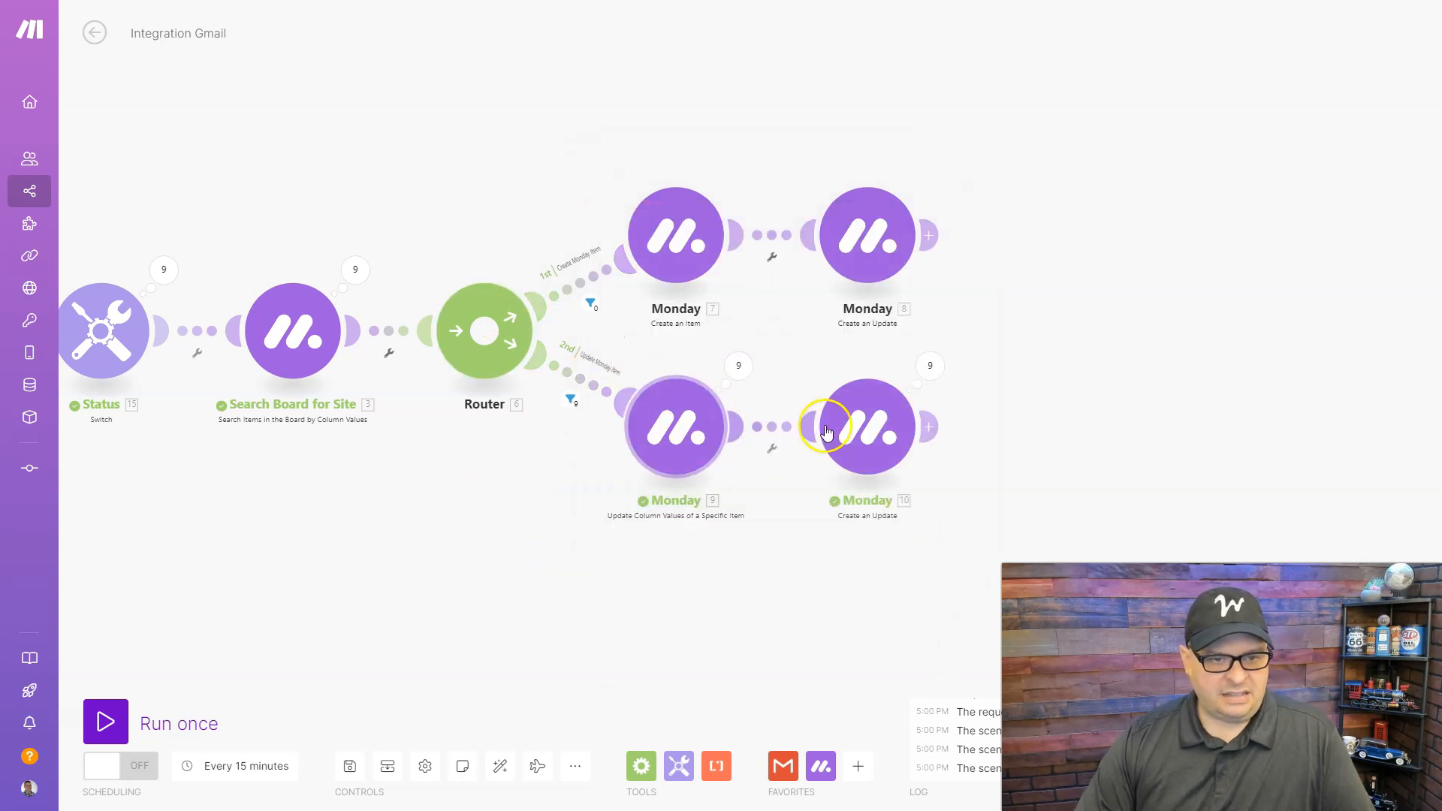
Step: Review the Update Column Values module's Item ID, Safe Update Time date and Update Status label mappings, and accept the settings
left_click(676, 424)
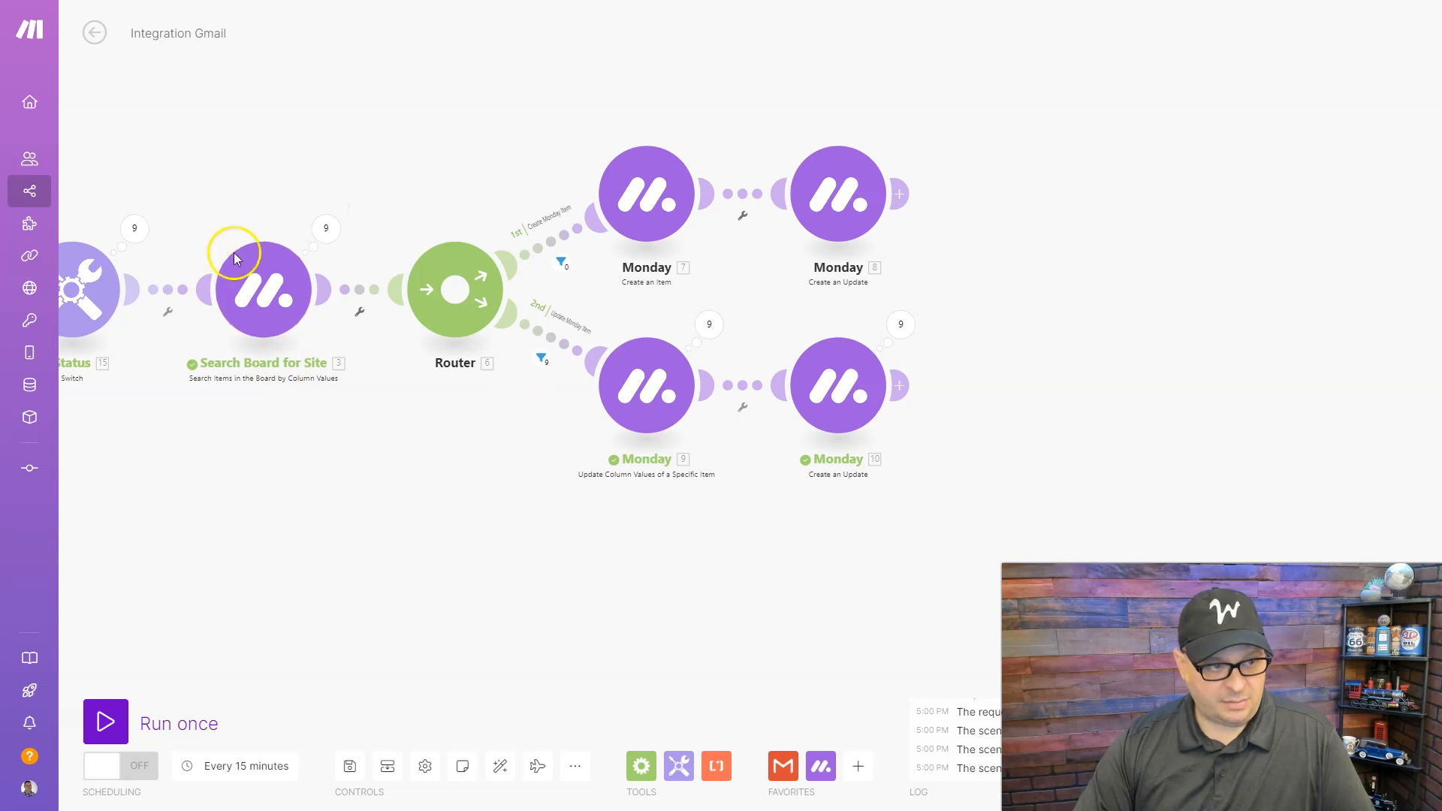
left_click(653, 386)
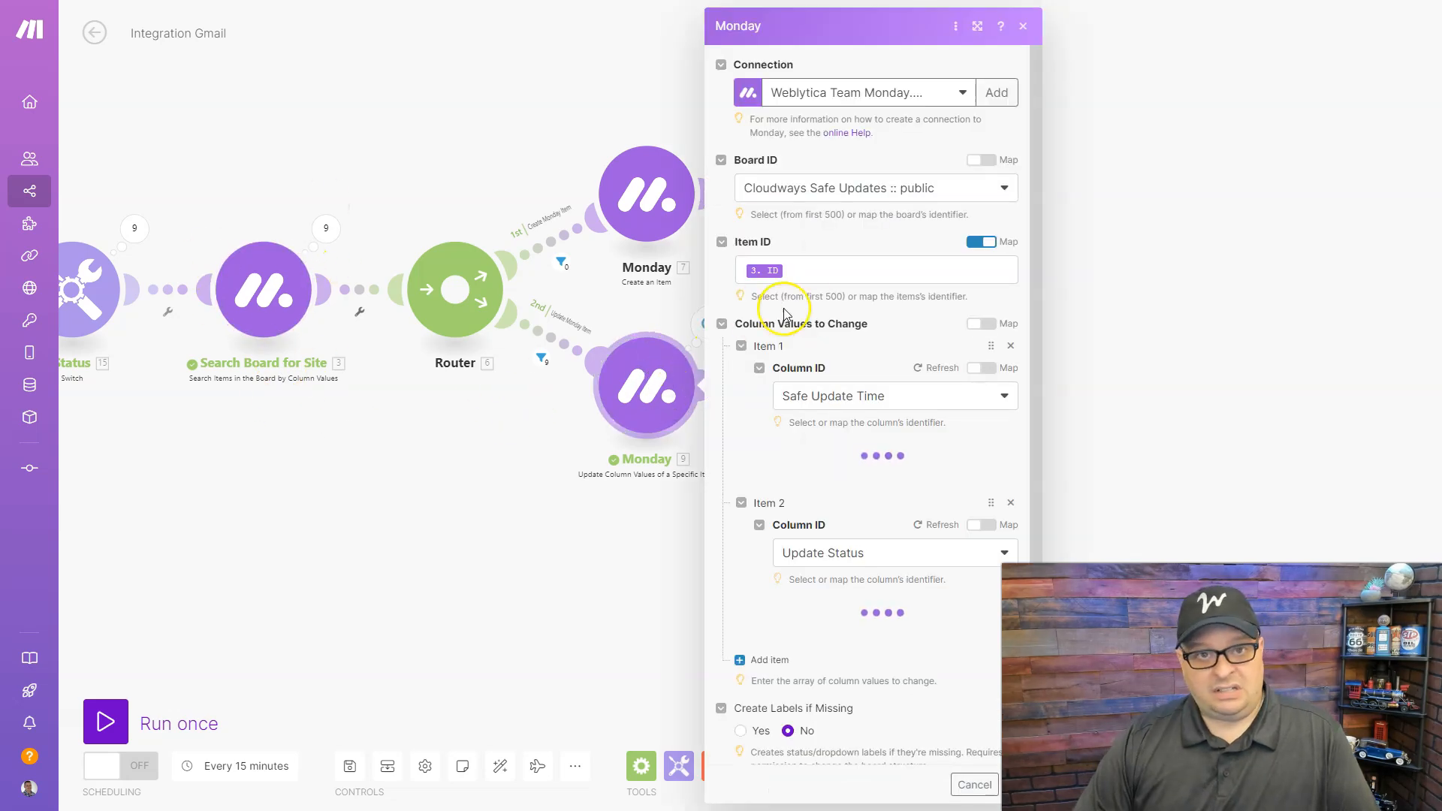
scroll(831, 308, "down", 3)
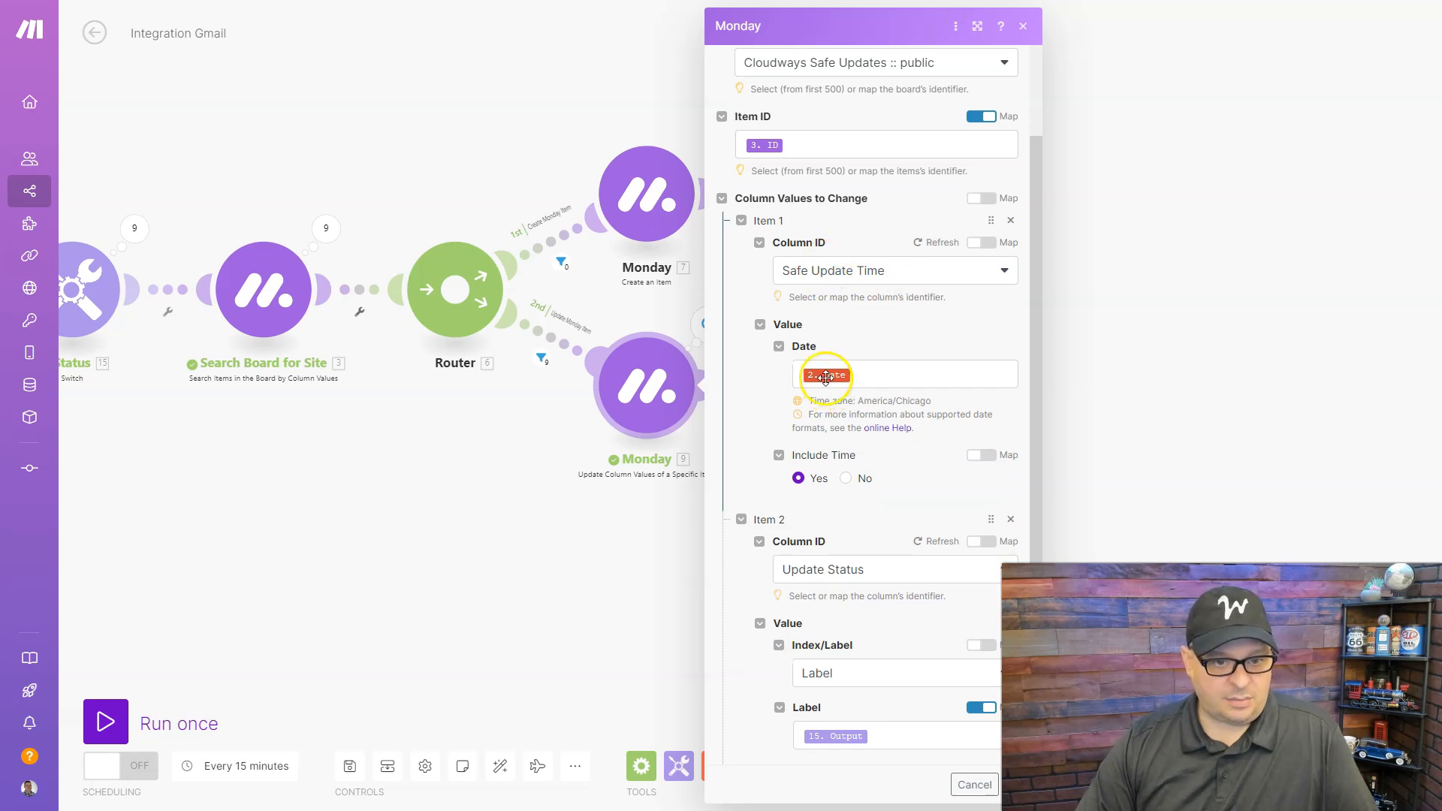
scroll(826, 377, "down", 3)
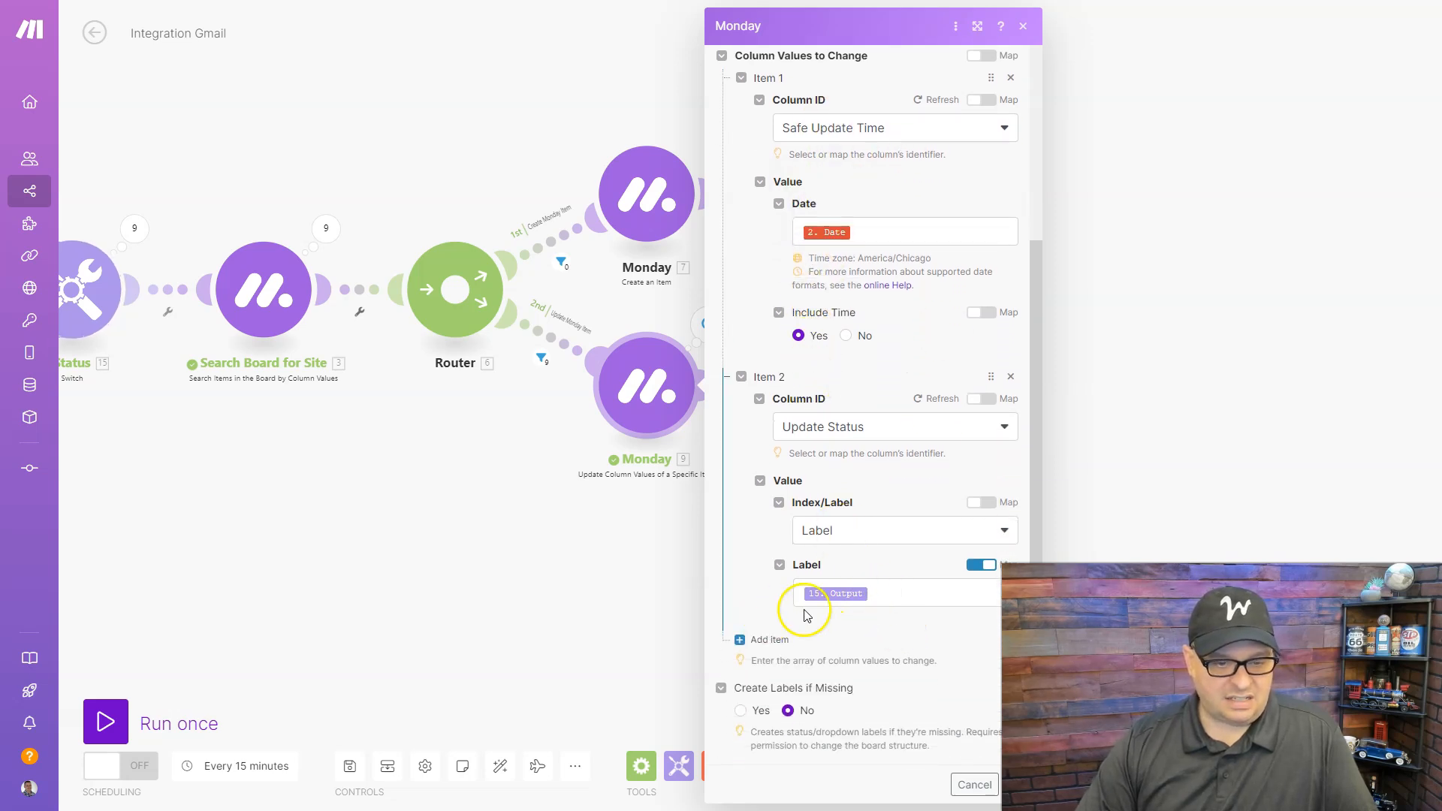
left_click(1017, 783)
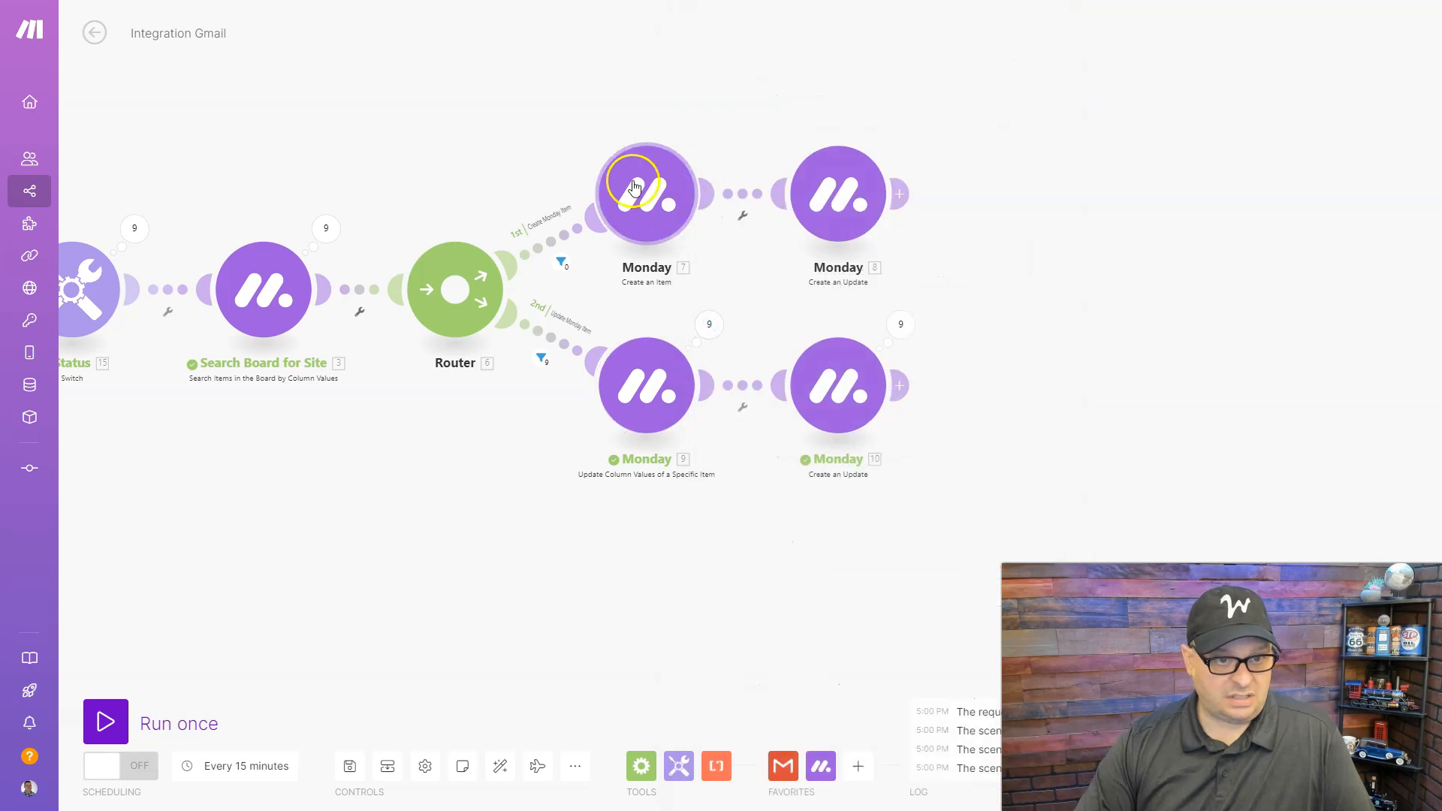
Step: Check the Item ID and Body mappings in the second route's Create an Update module, close it, and auto-align the scenario's modules
left_click(839, 385)
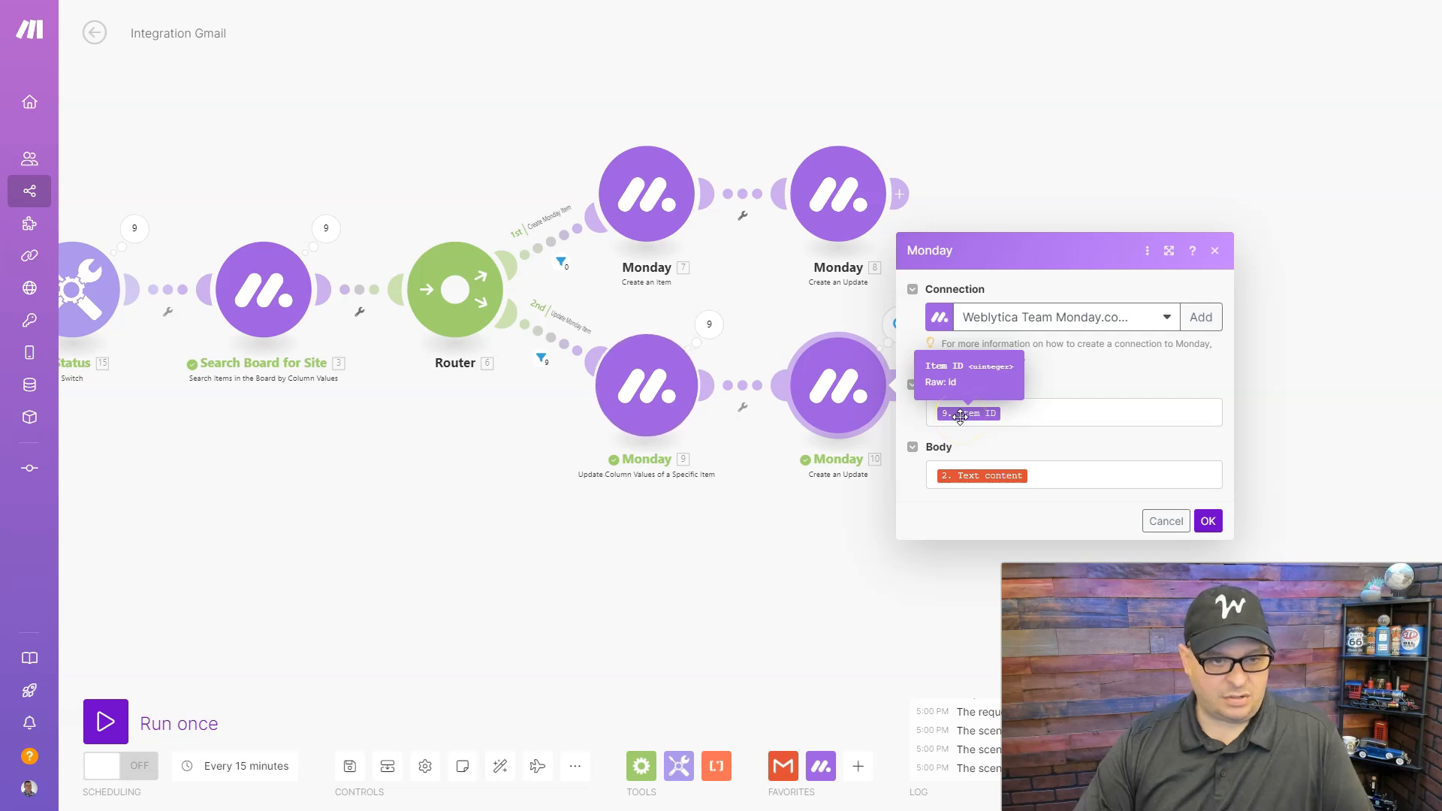
left_click(631, 708)
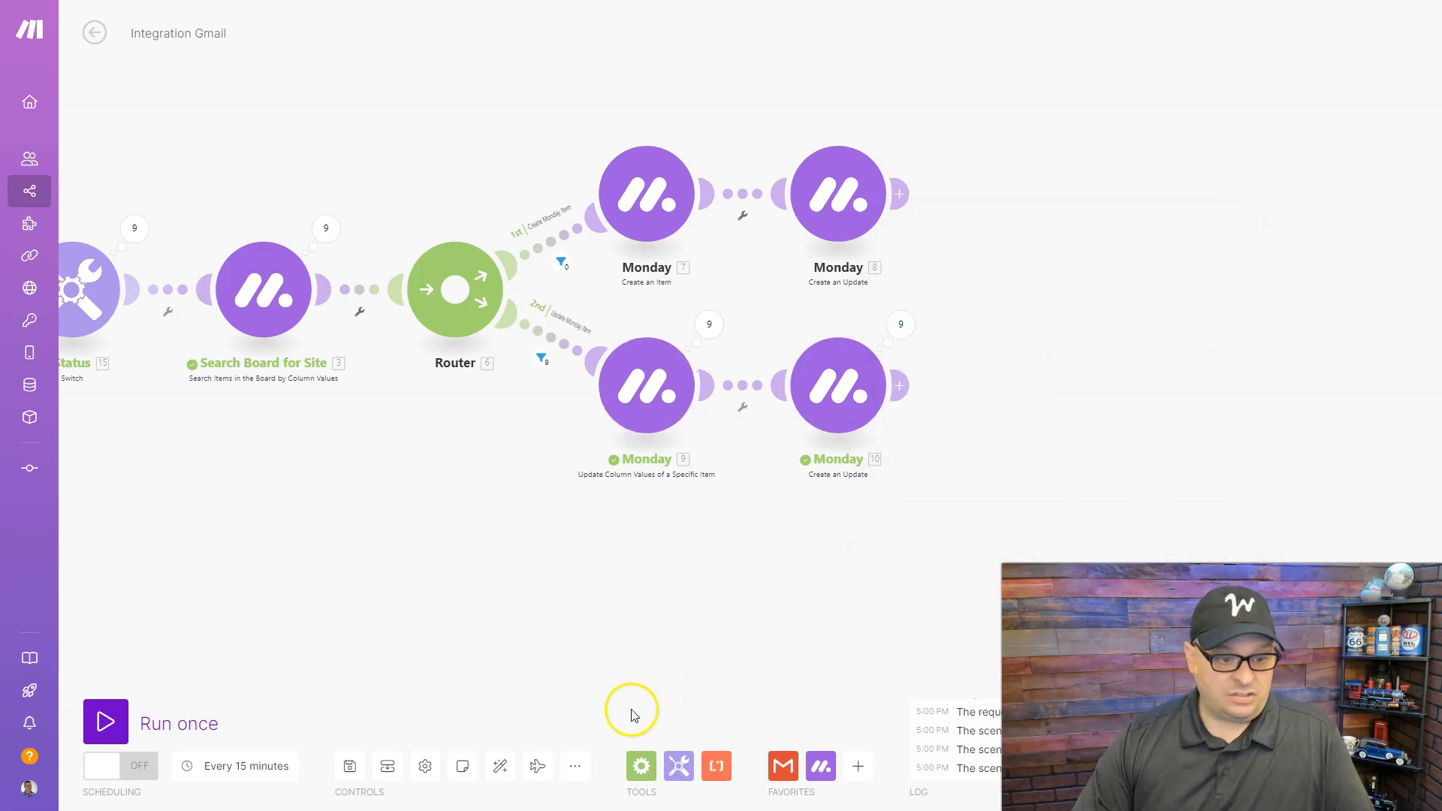
left_click(499, 765)
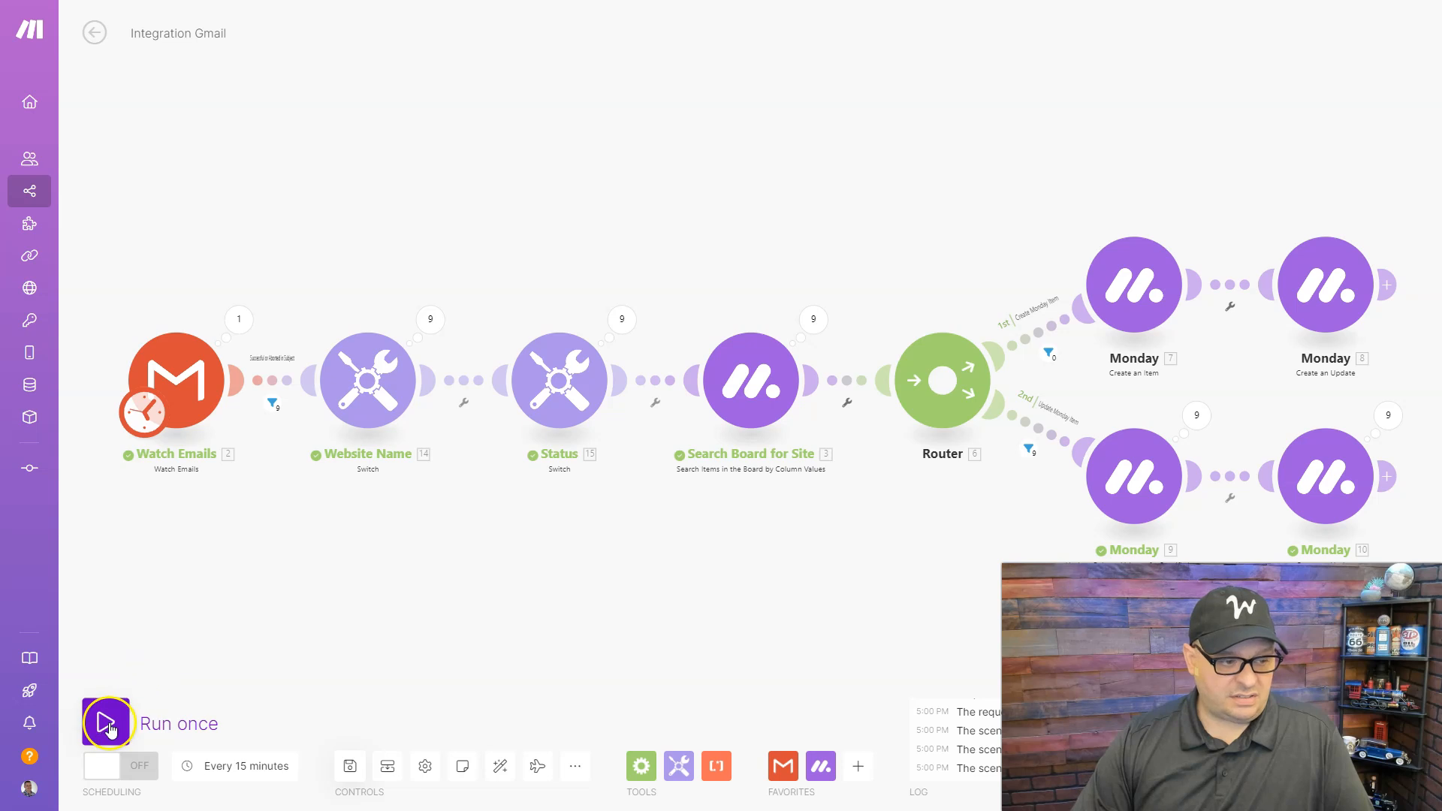
Step: Set the Watch Emails module to start from the Team Cloudways email dated 10/18/2024 7:17 PM
right_click(200, 365)
left_click(259, 425)
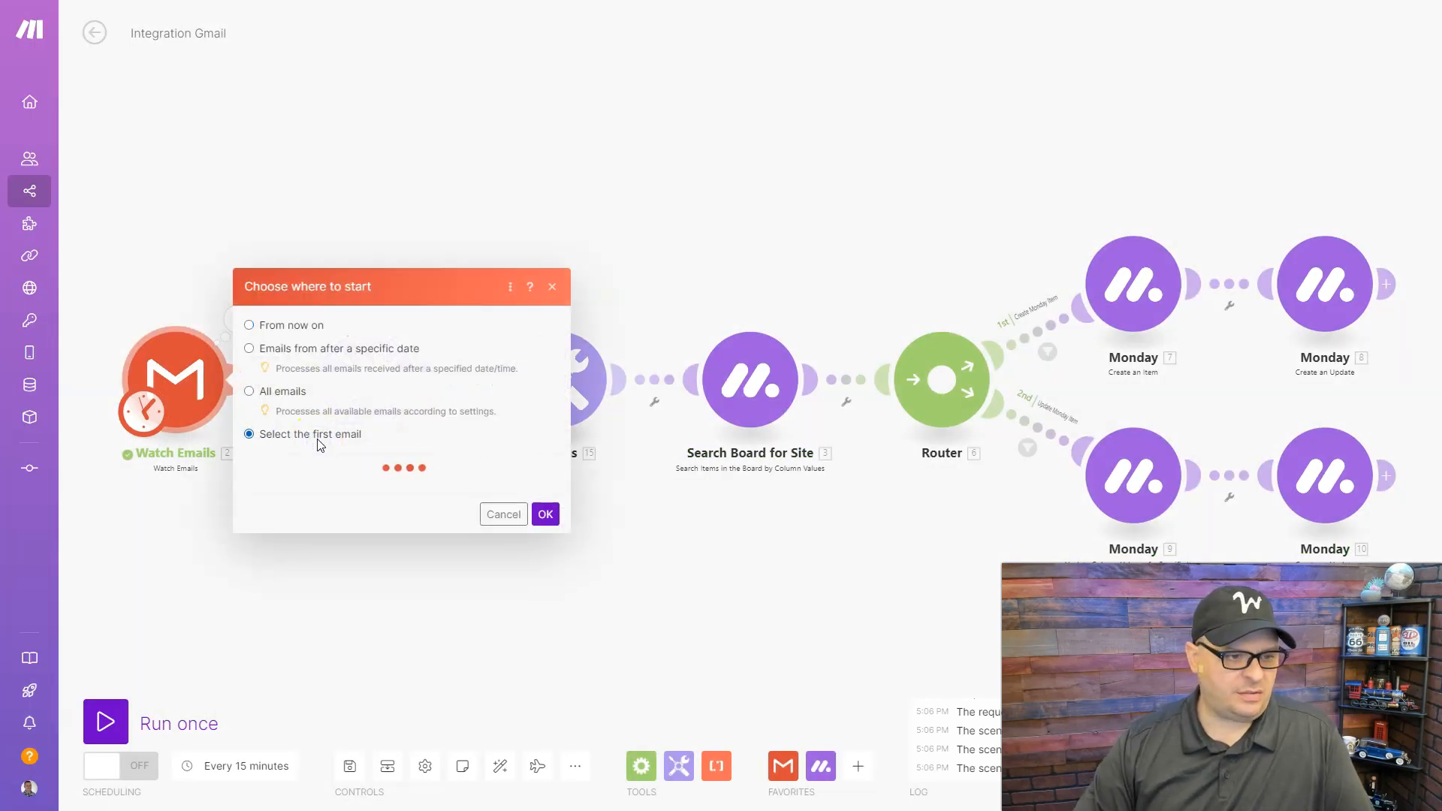
left_click(380, 403)
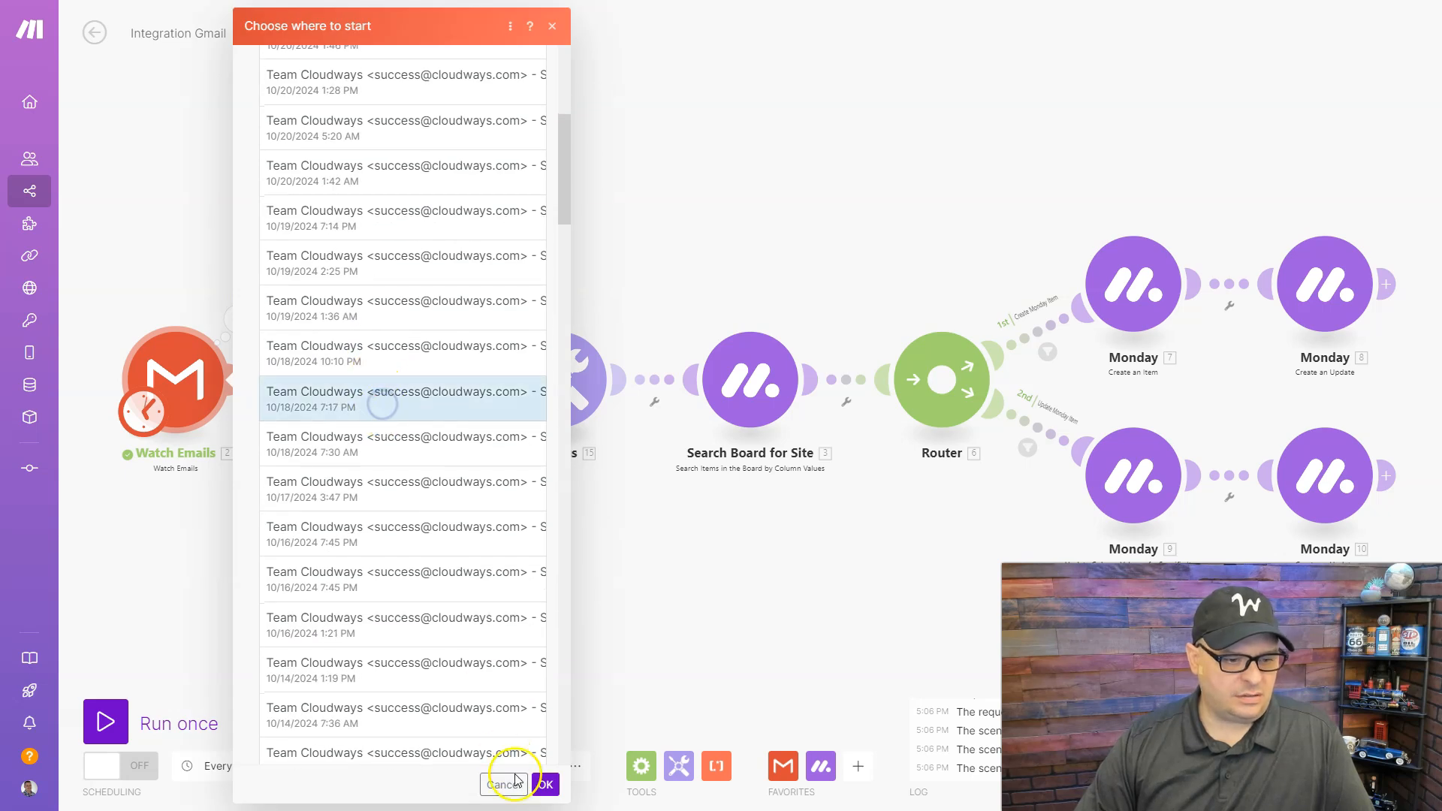
left_click(543, 784)
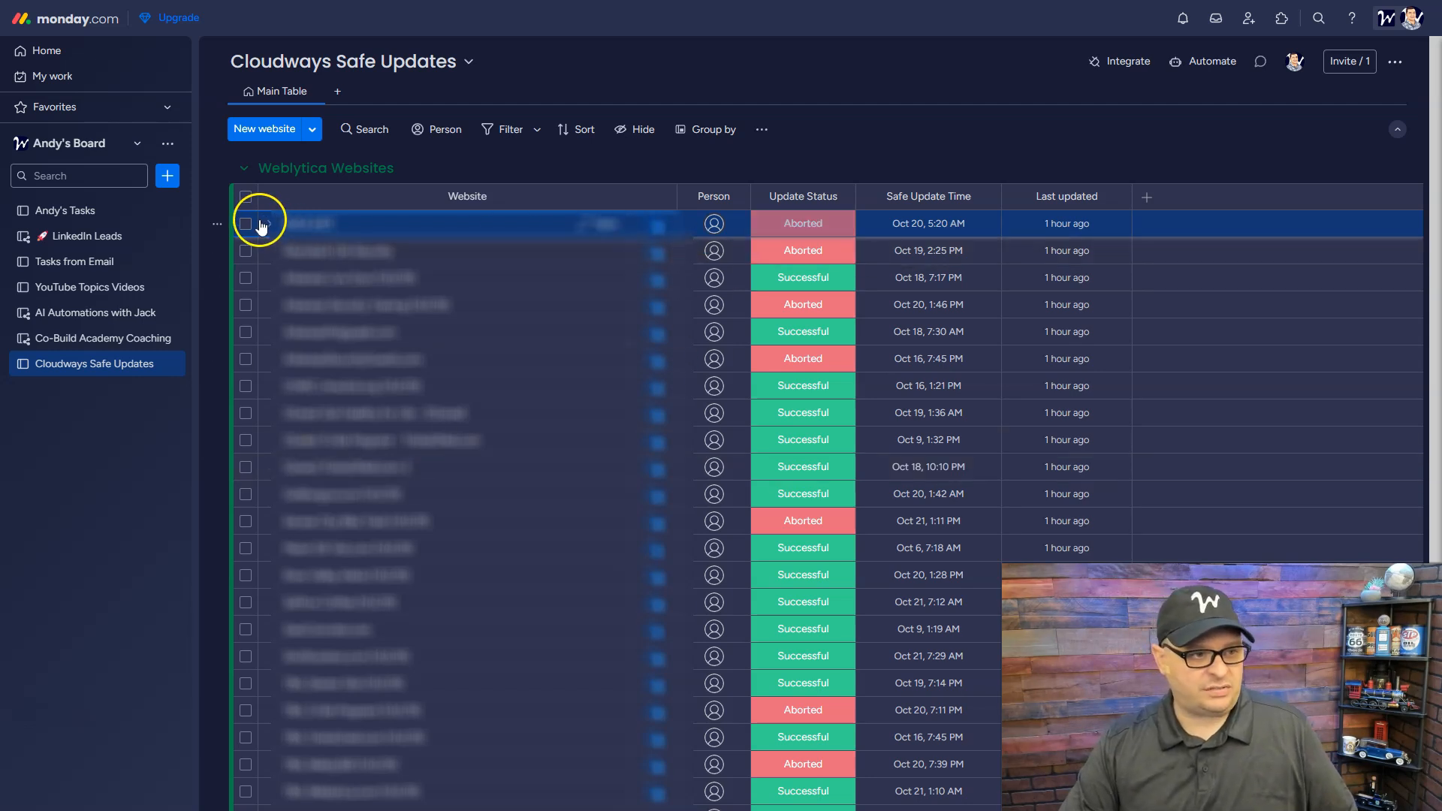
Step: On the monday.com Cloudways Safe Updates board, select all websites, clear their Update Status to the blank label, and deselect them
left_click(245, 196)
scroll(619, 555, "down", 1)
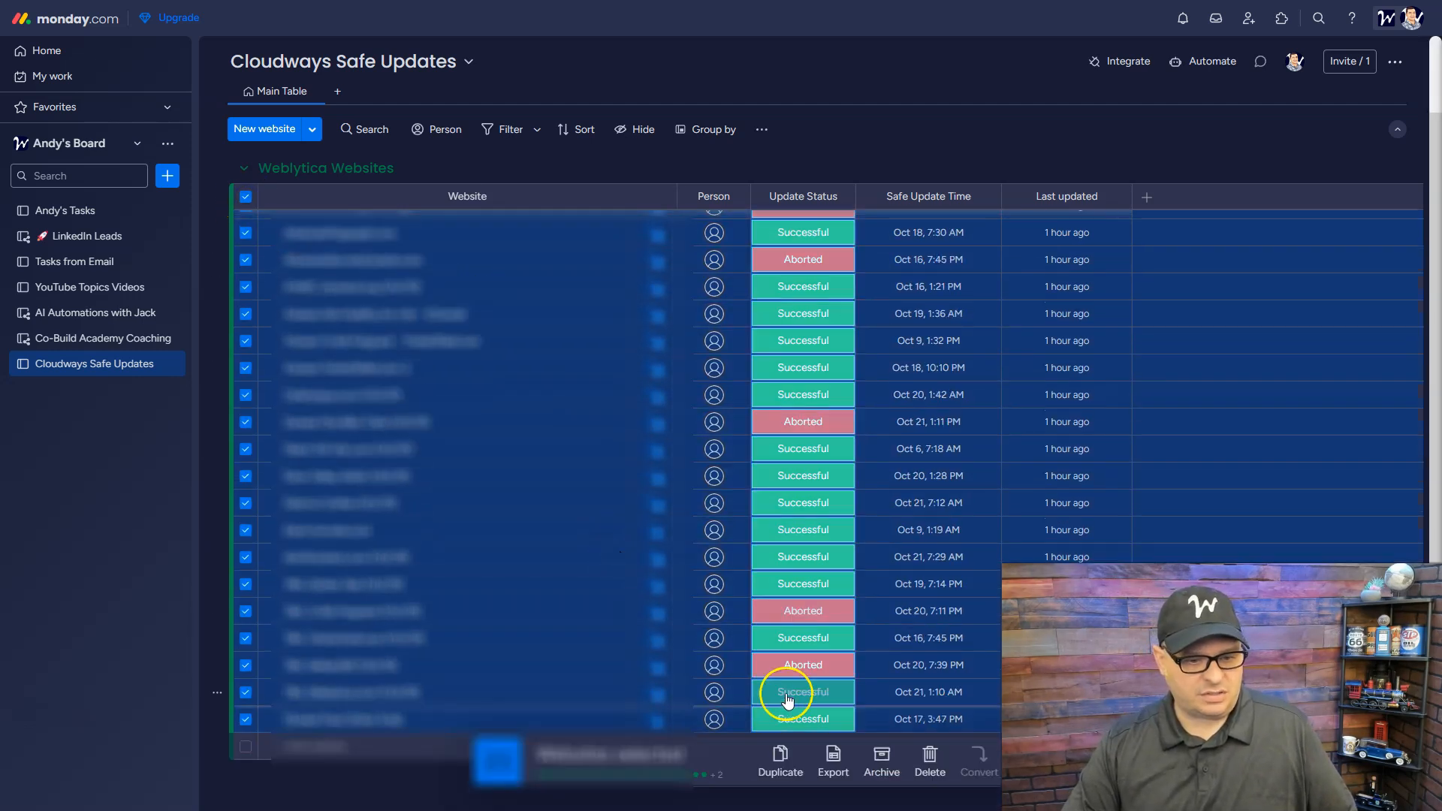
scroll(796, 278, "down", 1)
left_click(799, 286)
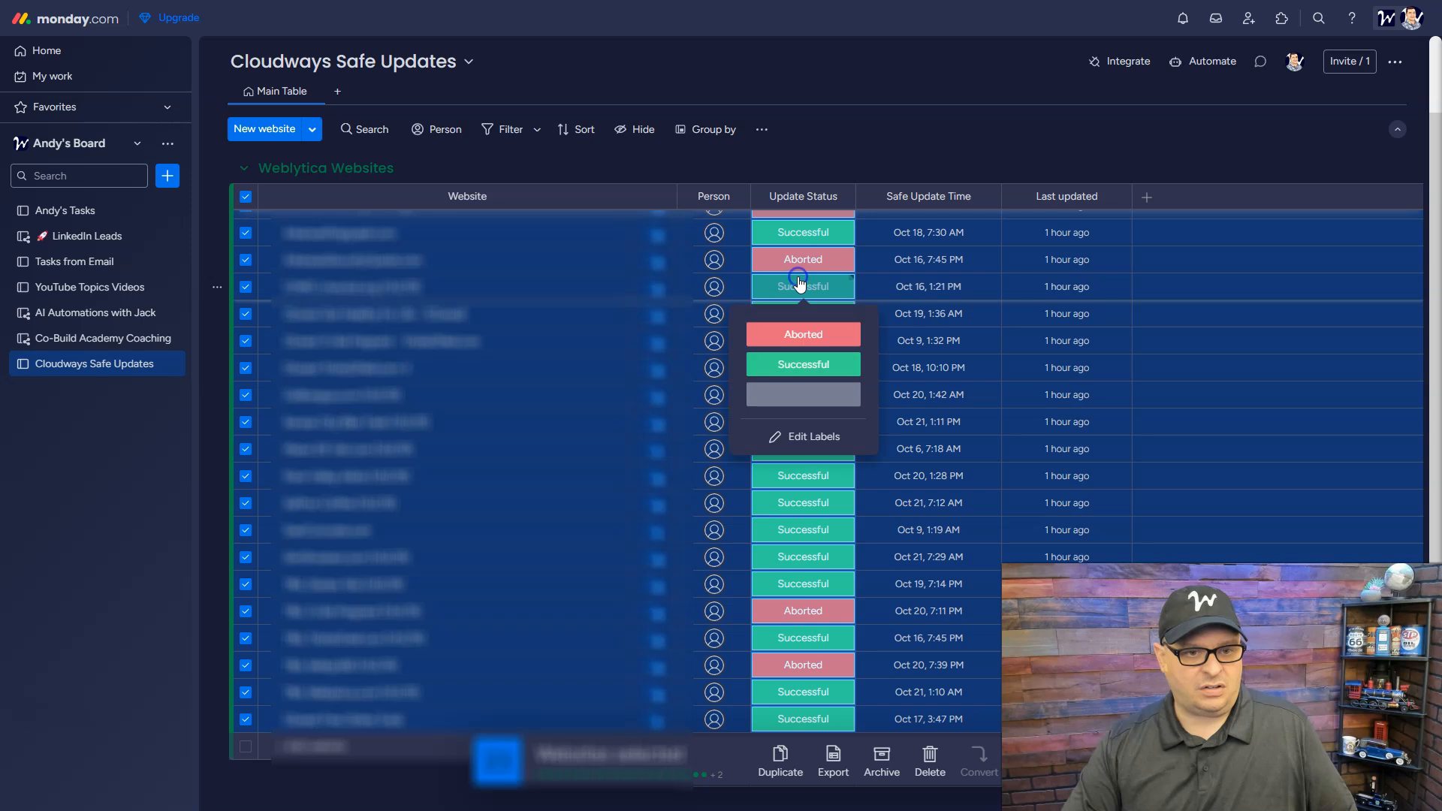
left_click(803, 394)
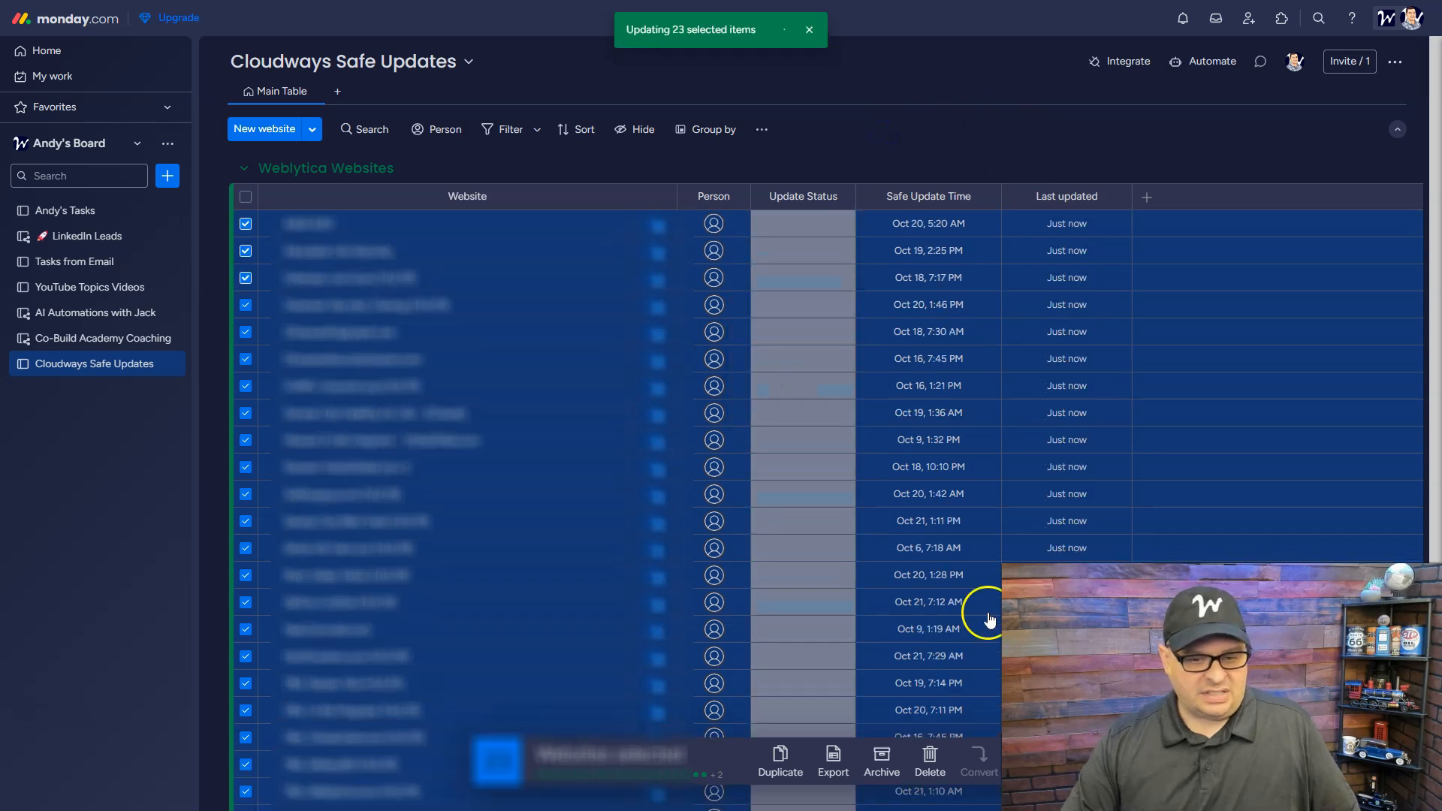
left_click(1132, 761)
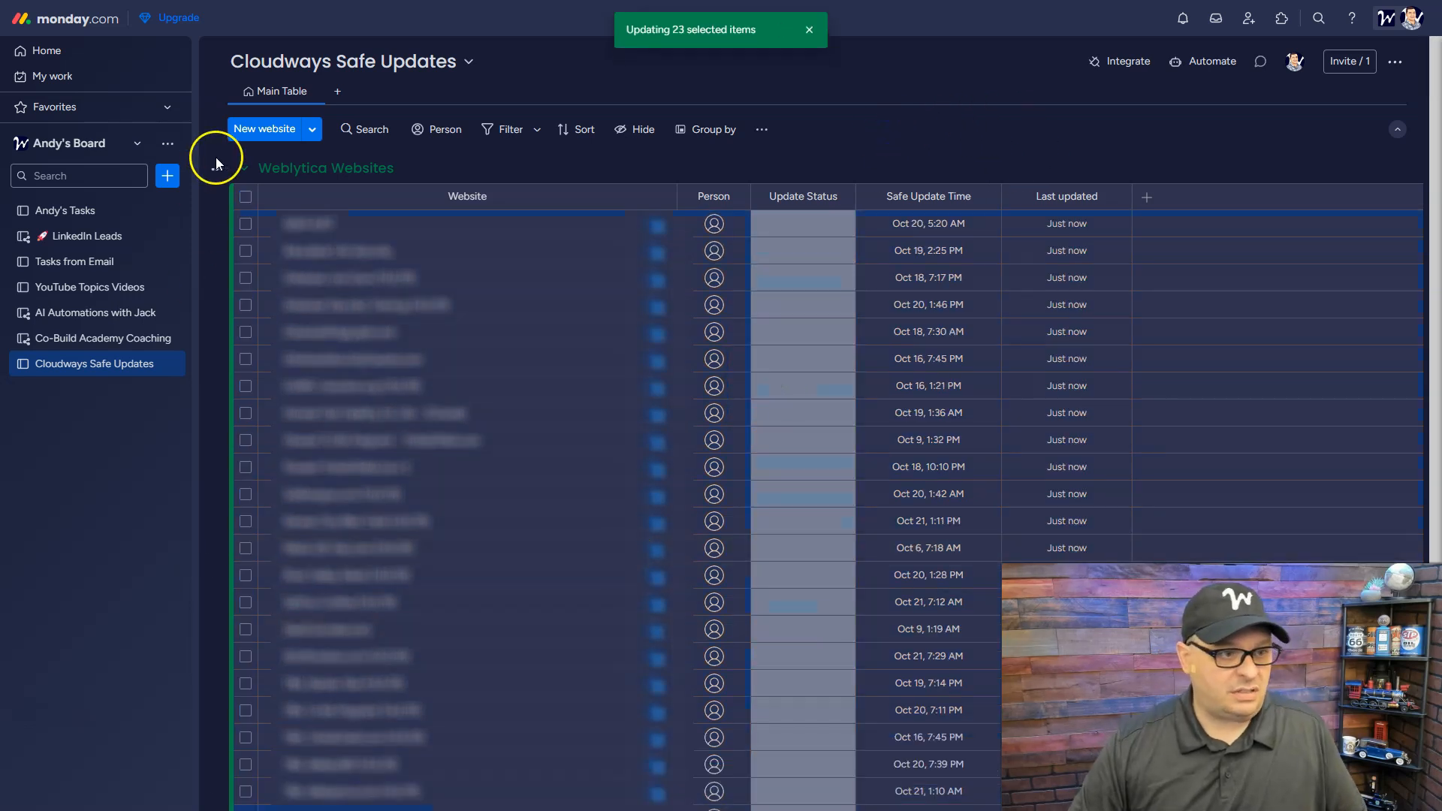
Step: Reselect all websites, set their Update Status to Successful, clear it back to the blank label, and deselect them
left_click(246, 198)
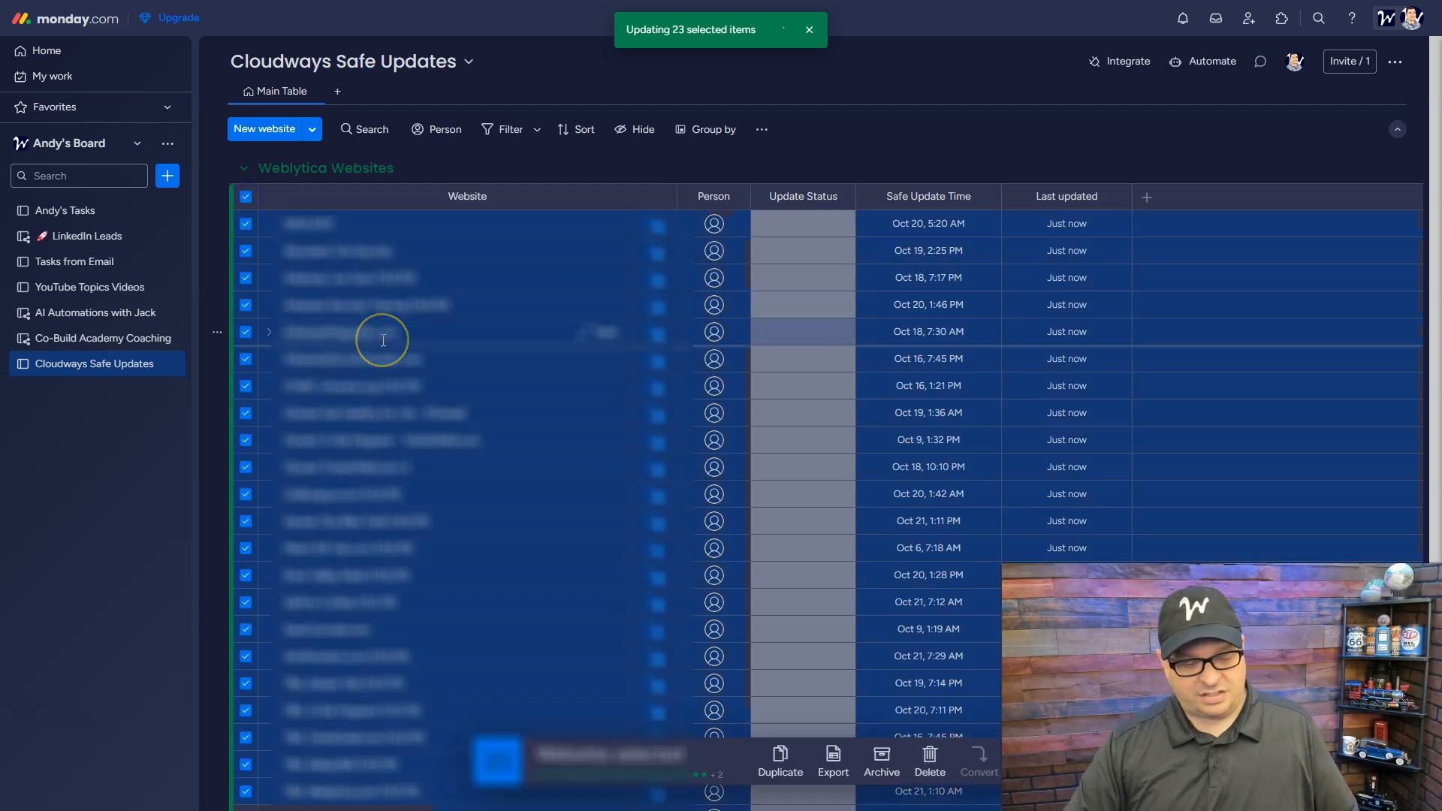
left_click(808, 304)
left_click(808, 380)
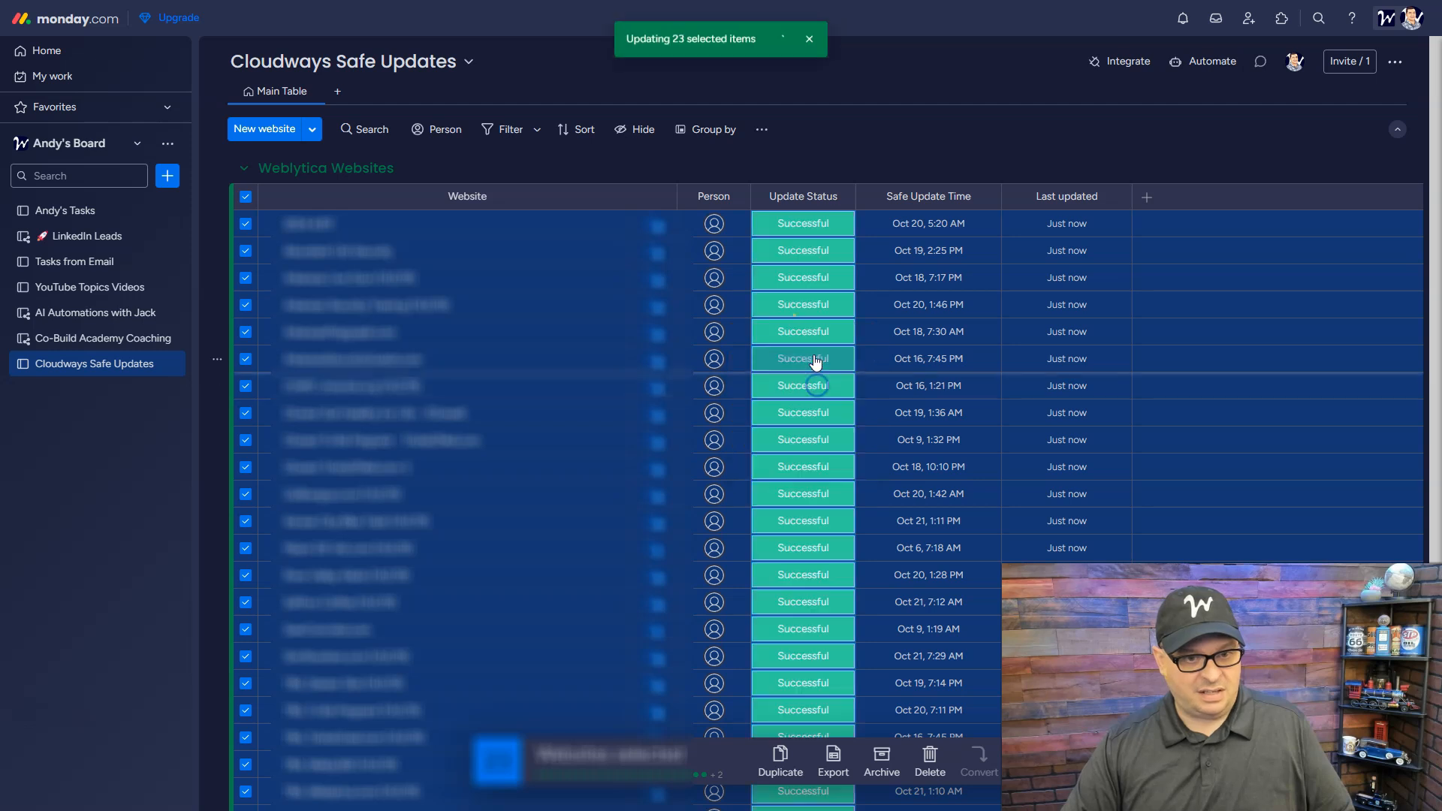
left_click(816, 333)
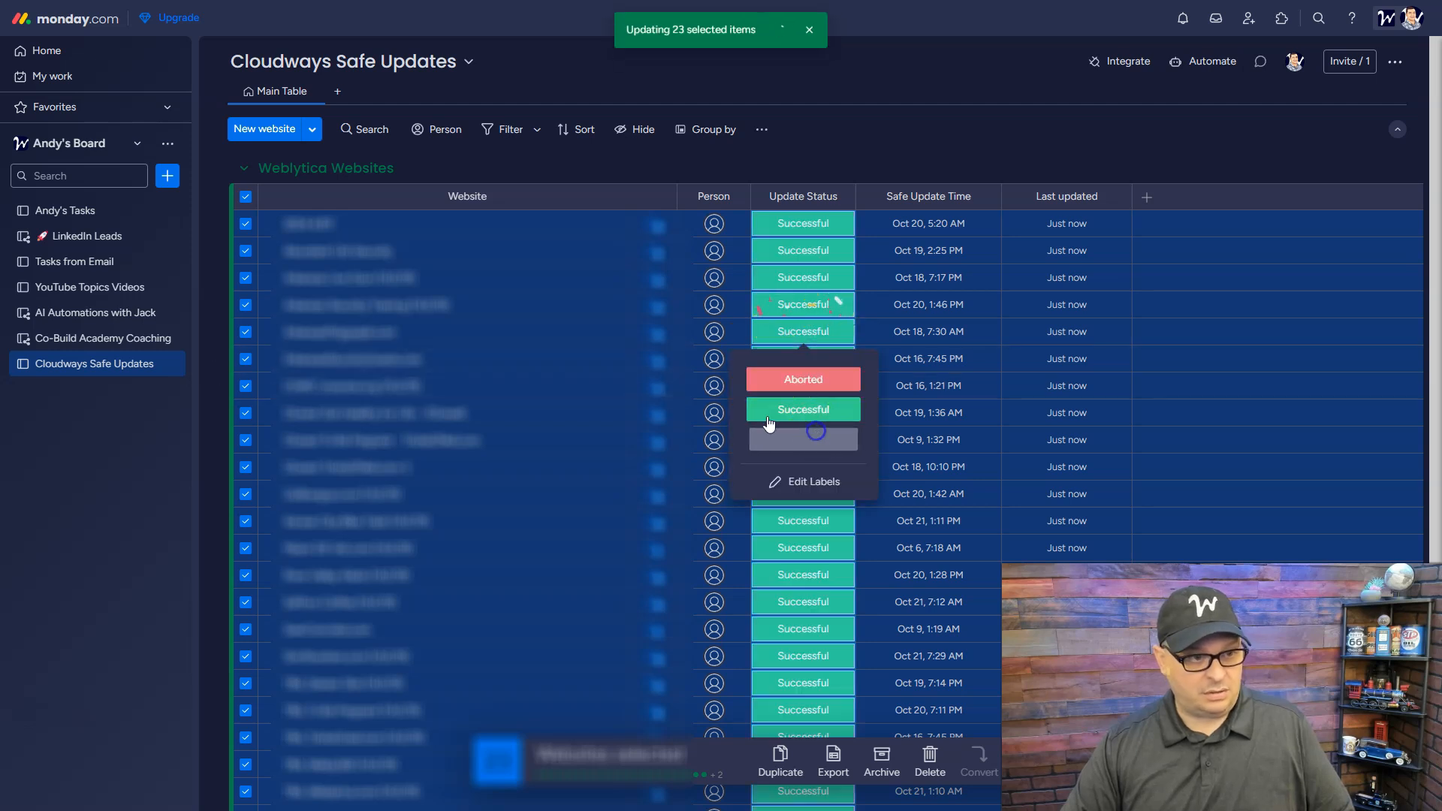
left_click(816, 433)
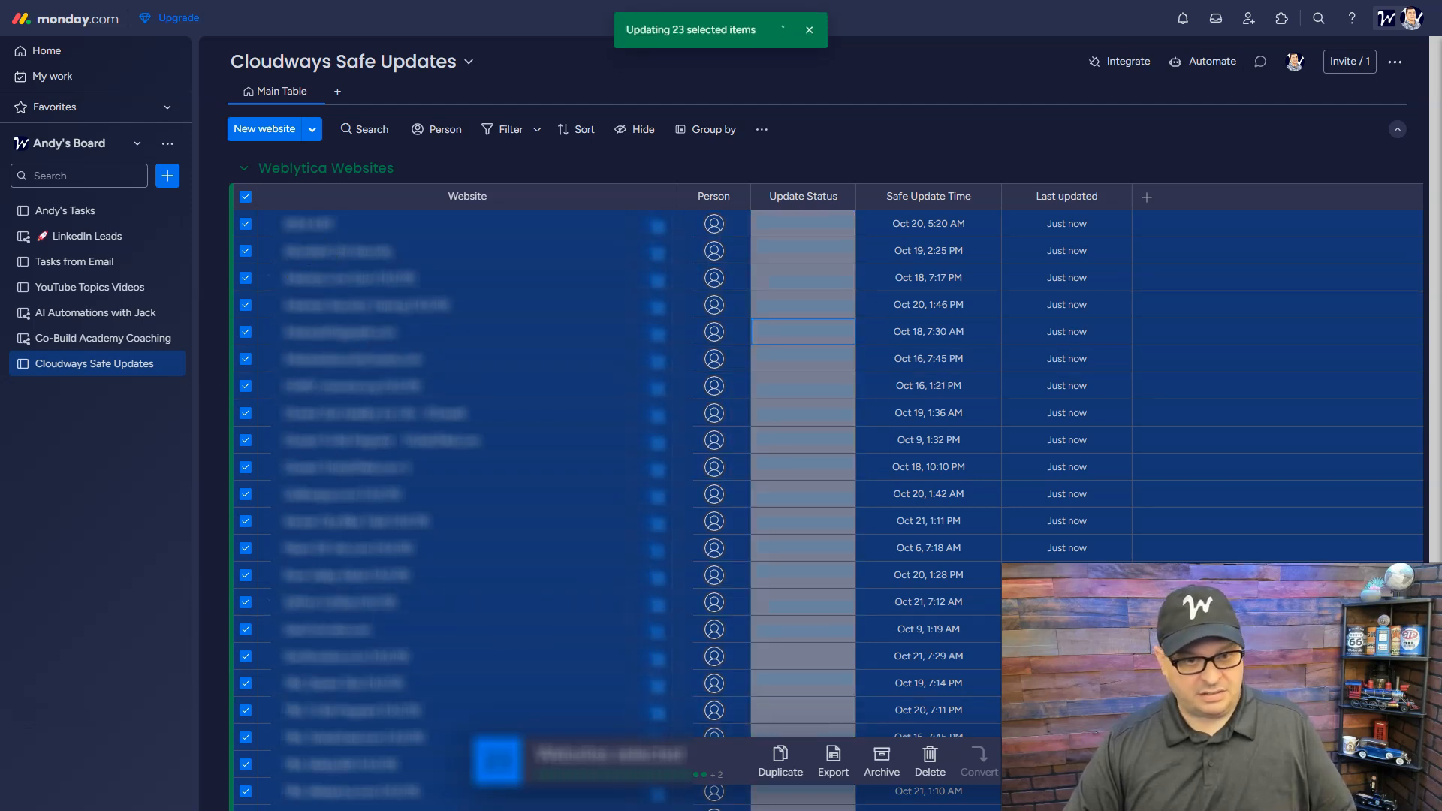
left_click(1133, 761)
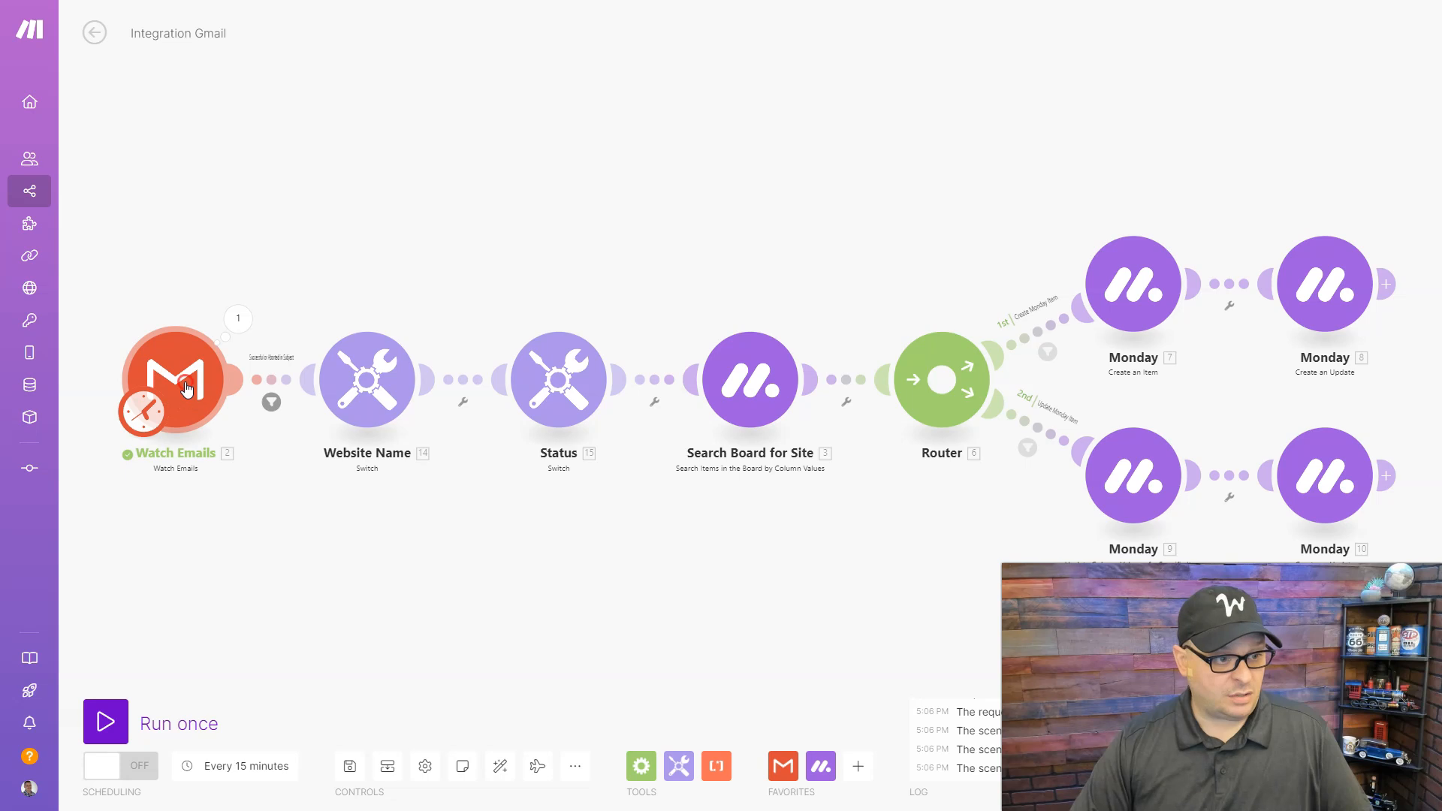
Step: Back in Make, set the Watch Emails module's starting point to All emails
right_click(185, 382)
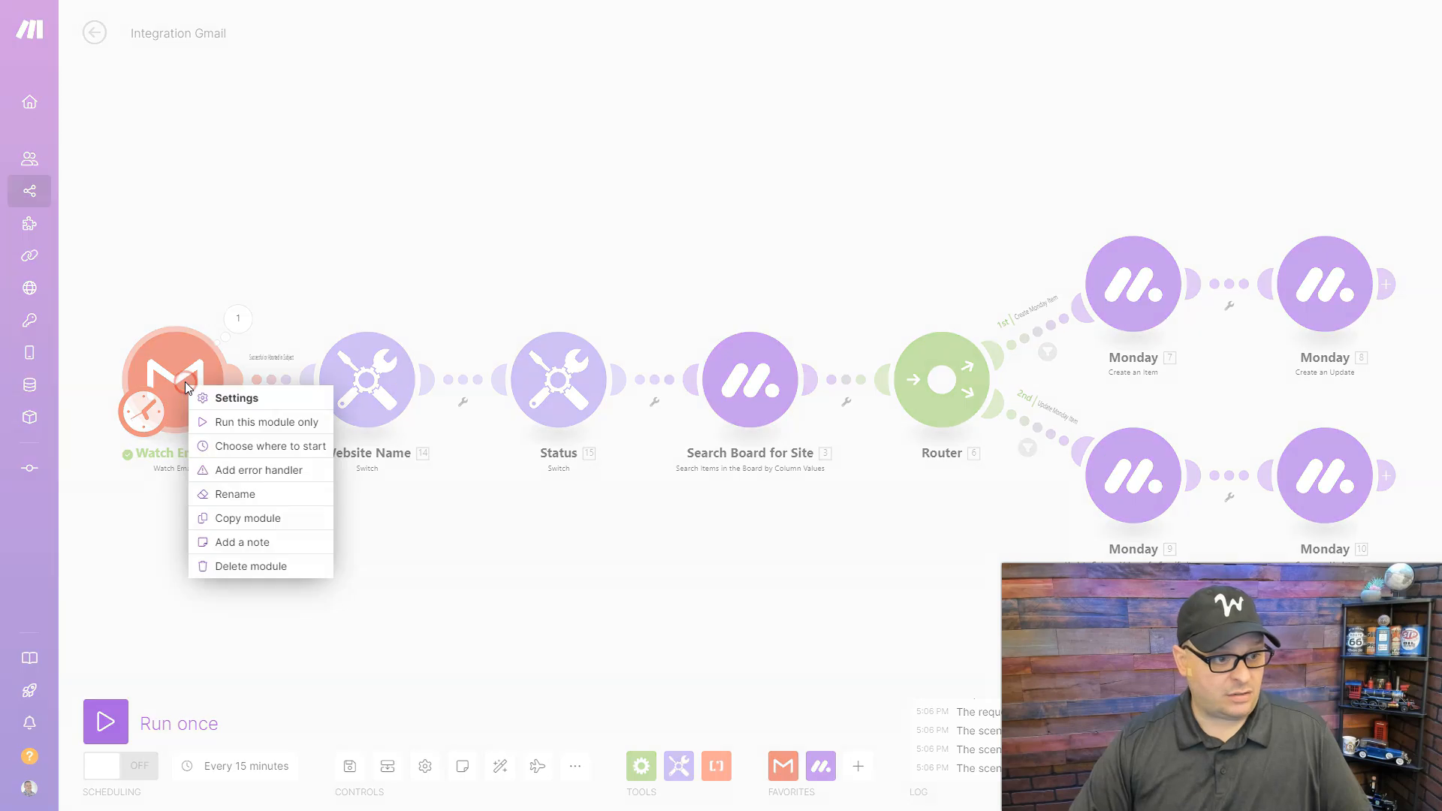
left_click(258, 451)
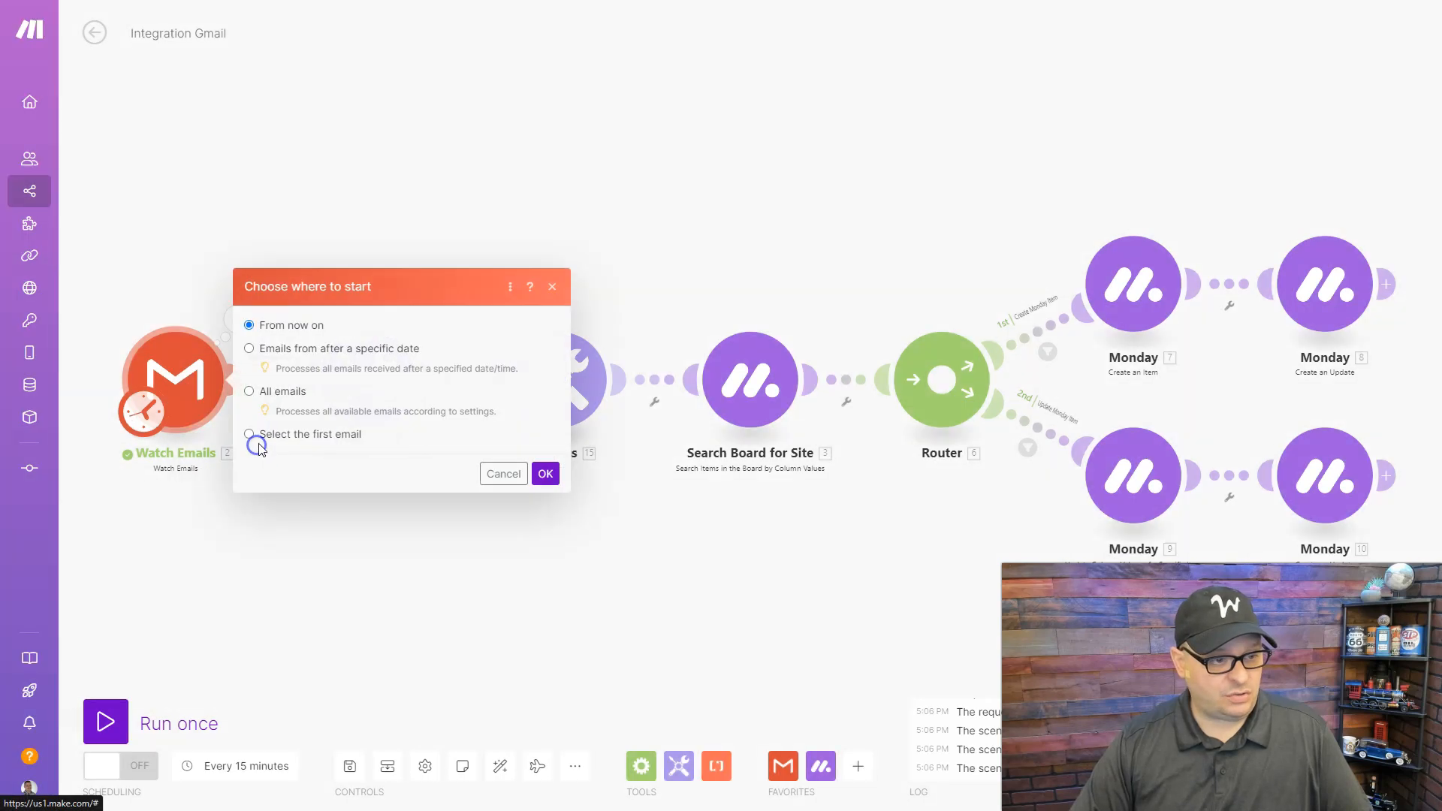
left_click(289, 388)
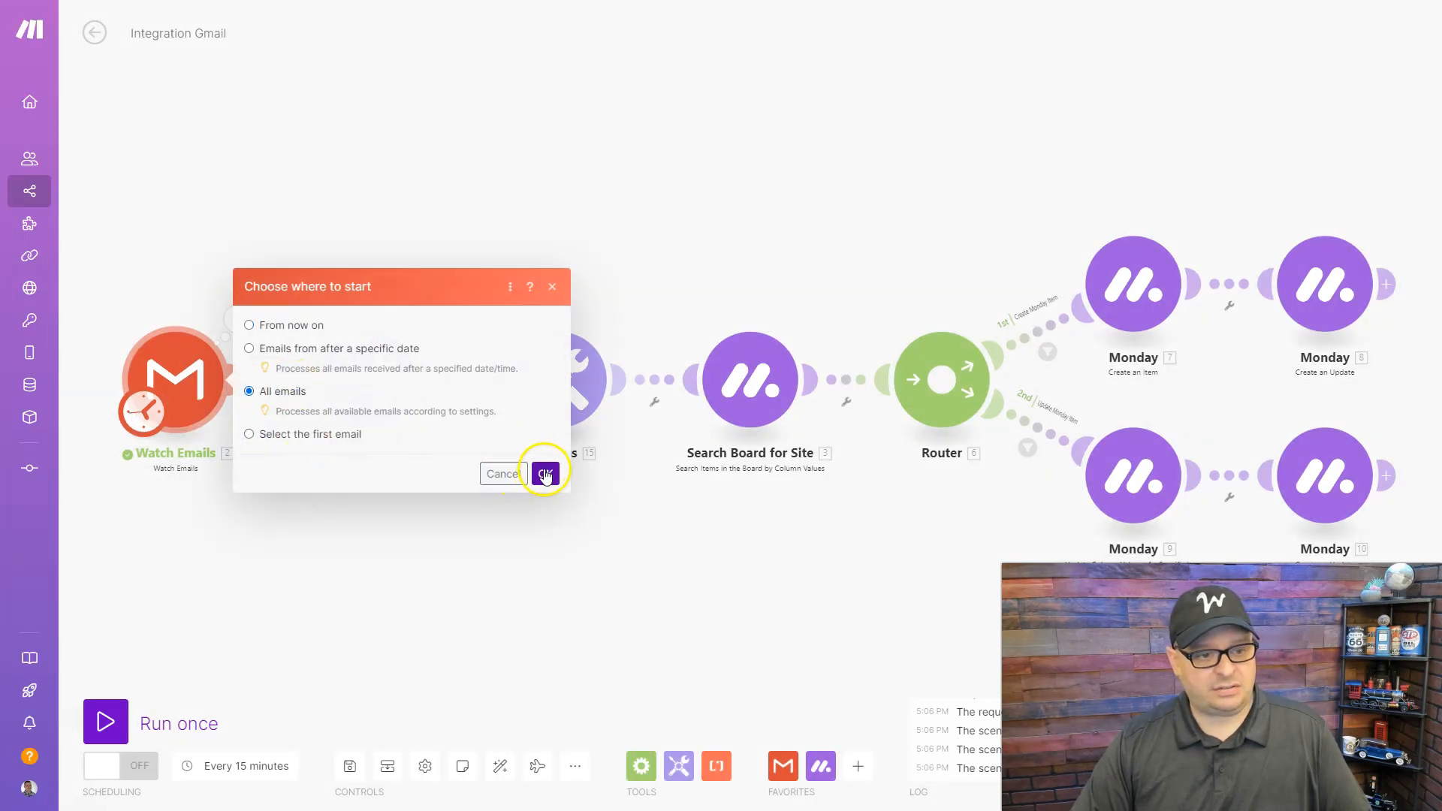
left_click(544, 473)
Step: Review the Watch Emails module's Gmail query and Maximum number of results, and accept the settings
left_click(252, 405)
left_click(292, 482)
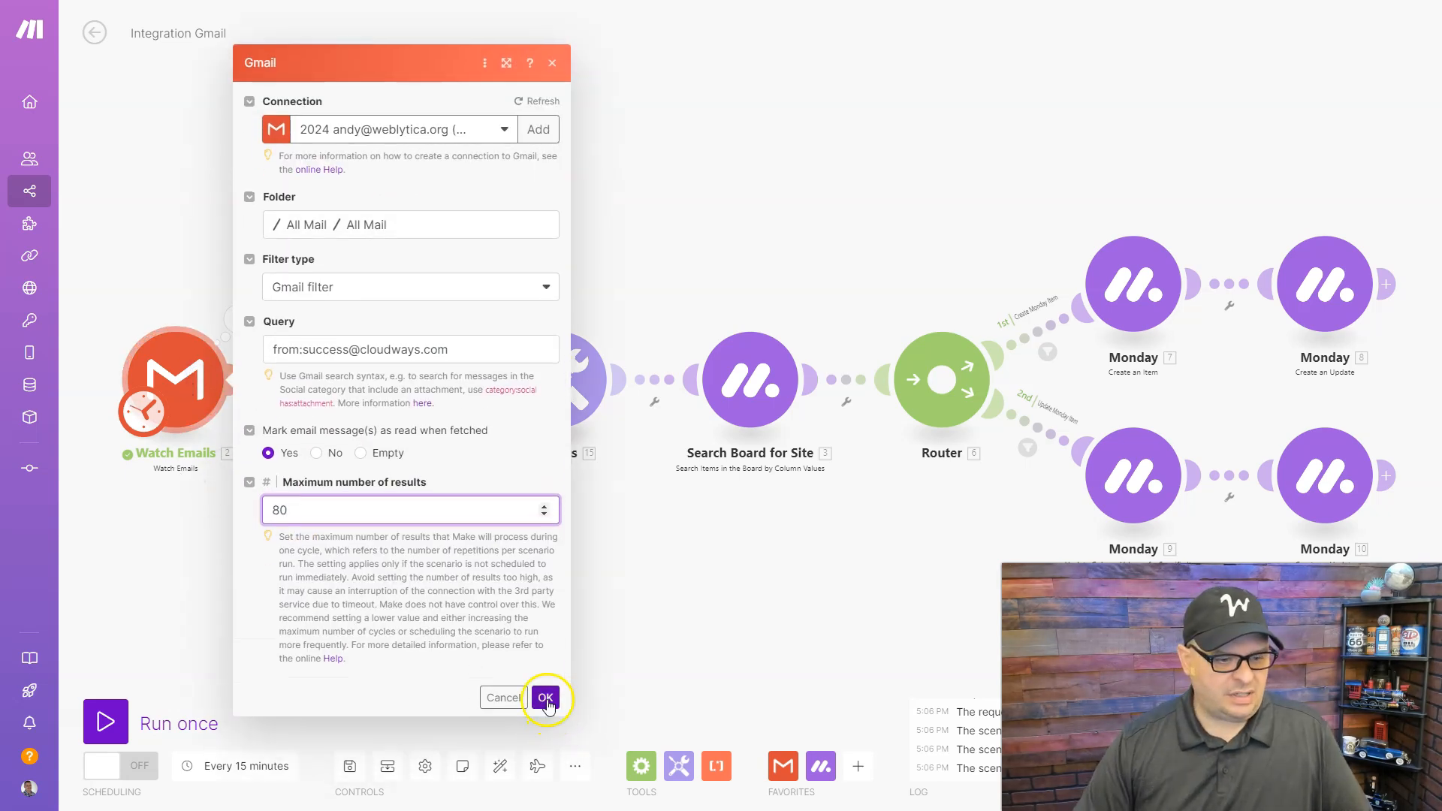
left_click(546, 700)
left_click(378, 575)
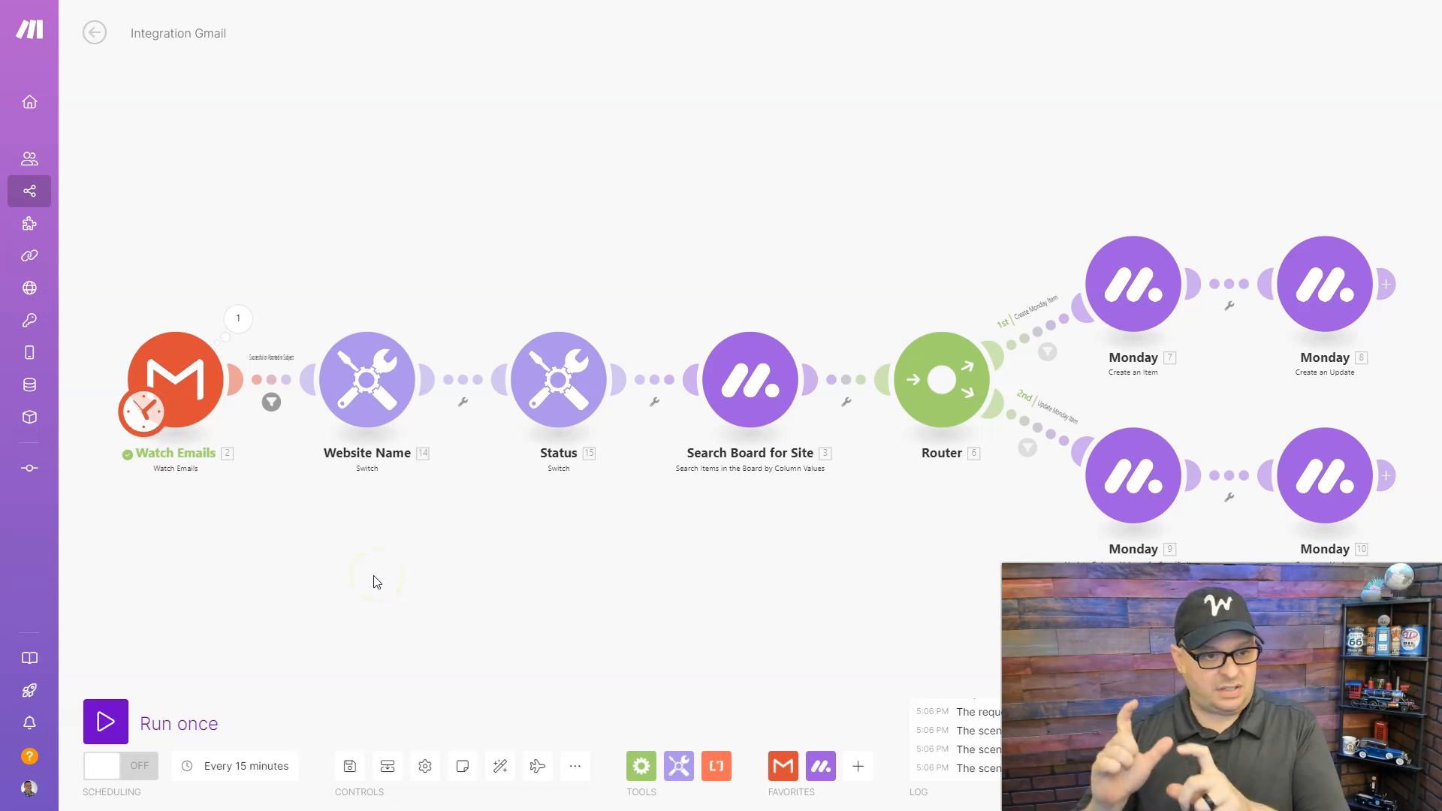
Step: In the scenario's schedule settings, keep runs at regular intervals and add an advanced scheduling item with Time from 8:00 AM
left_click(234, 767)
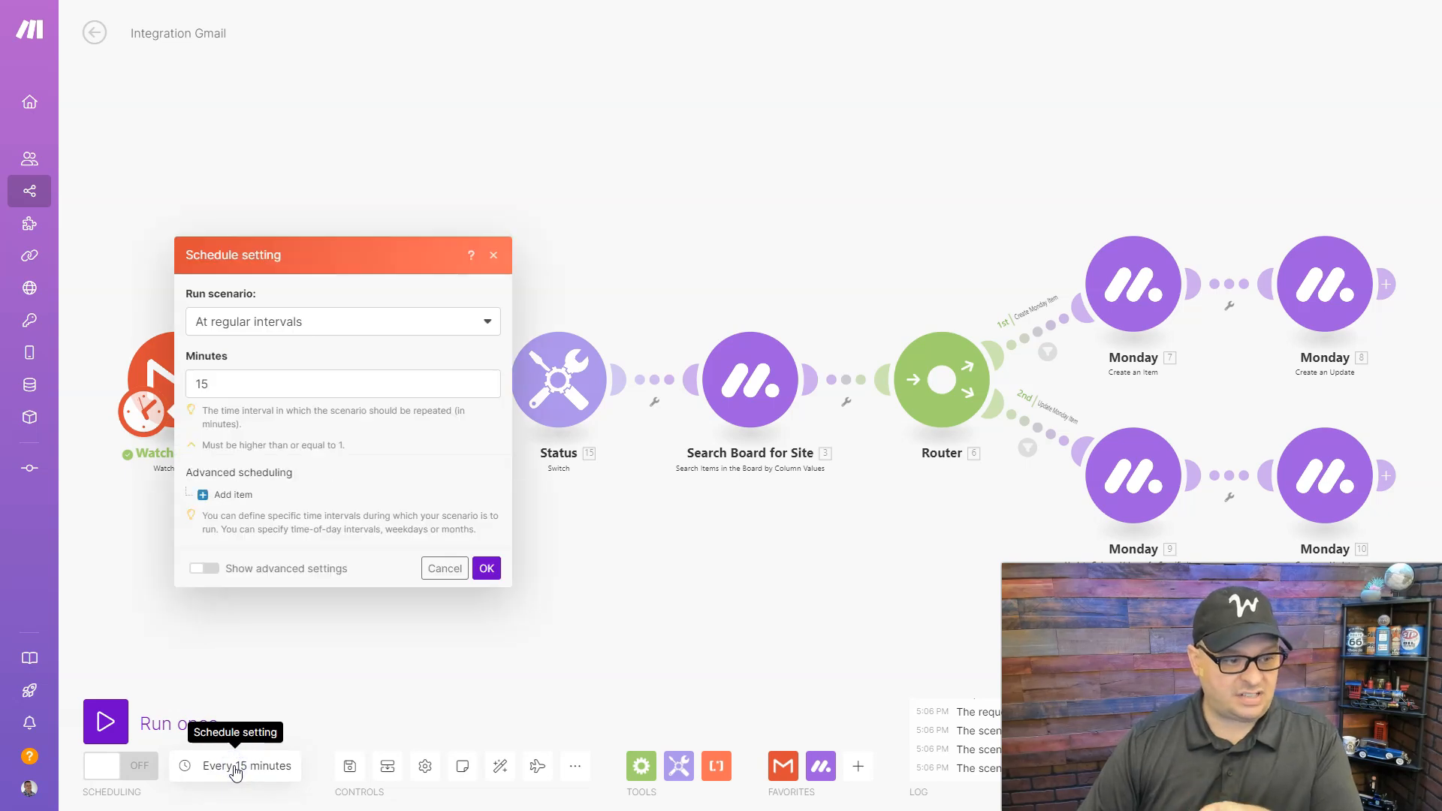
left_click(256, 324)
left_click(275, 351)
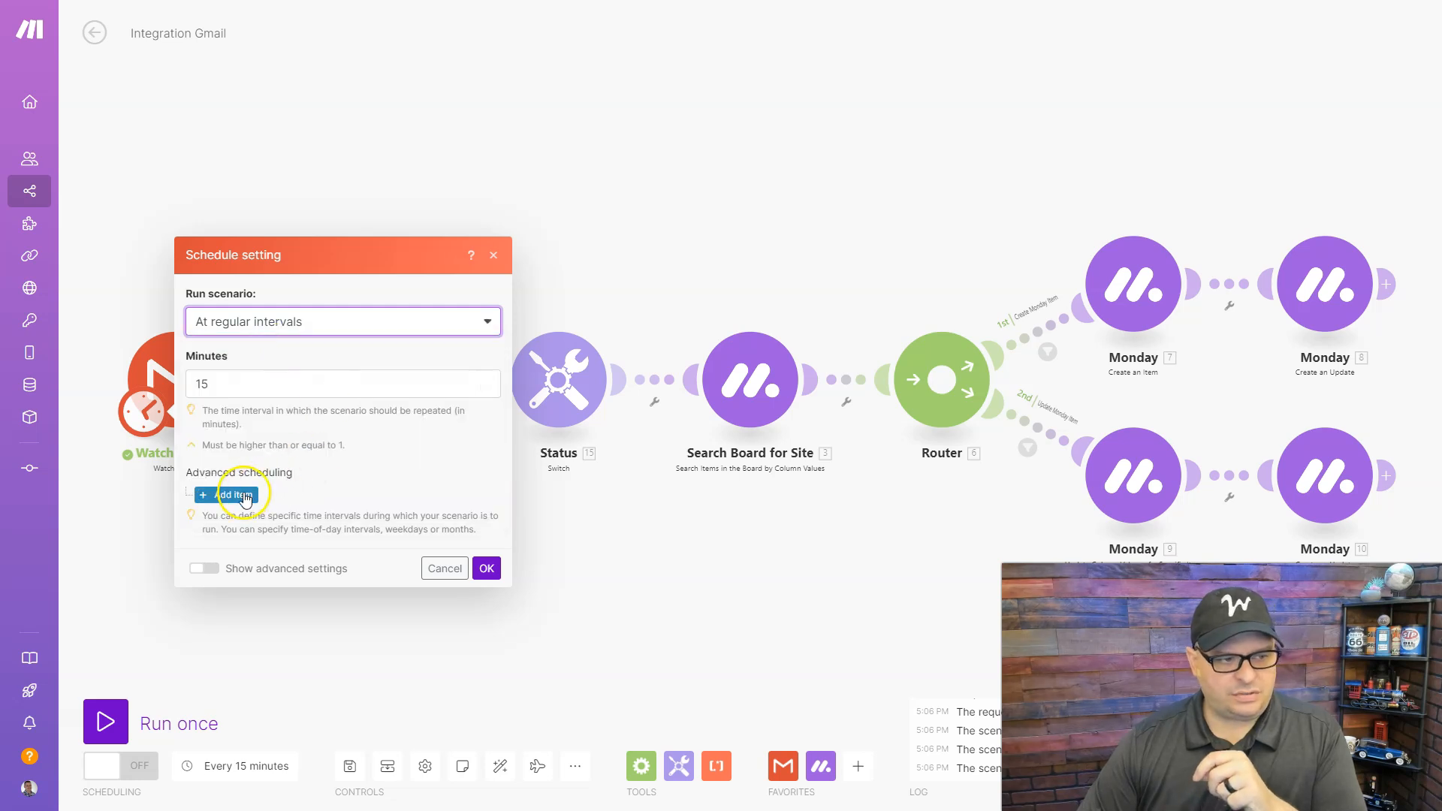
left_click(243, 497)
scroll(338, 335, "down", 2)
left_click(277, 241)
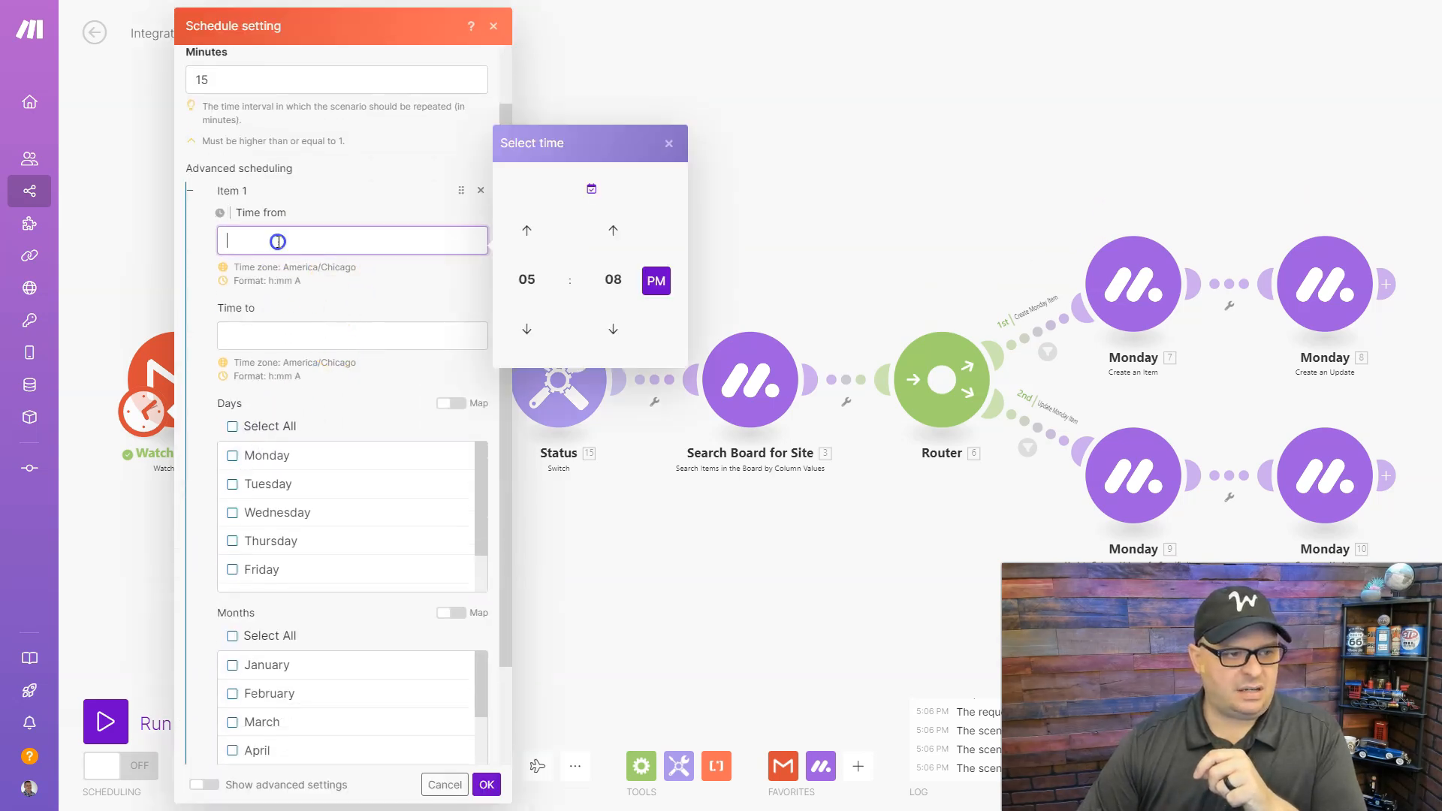
left_click(527, 279)
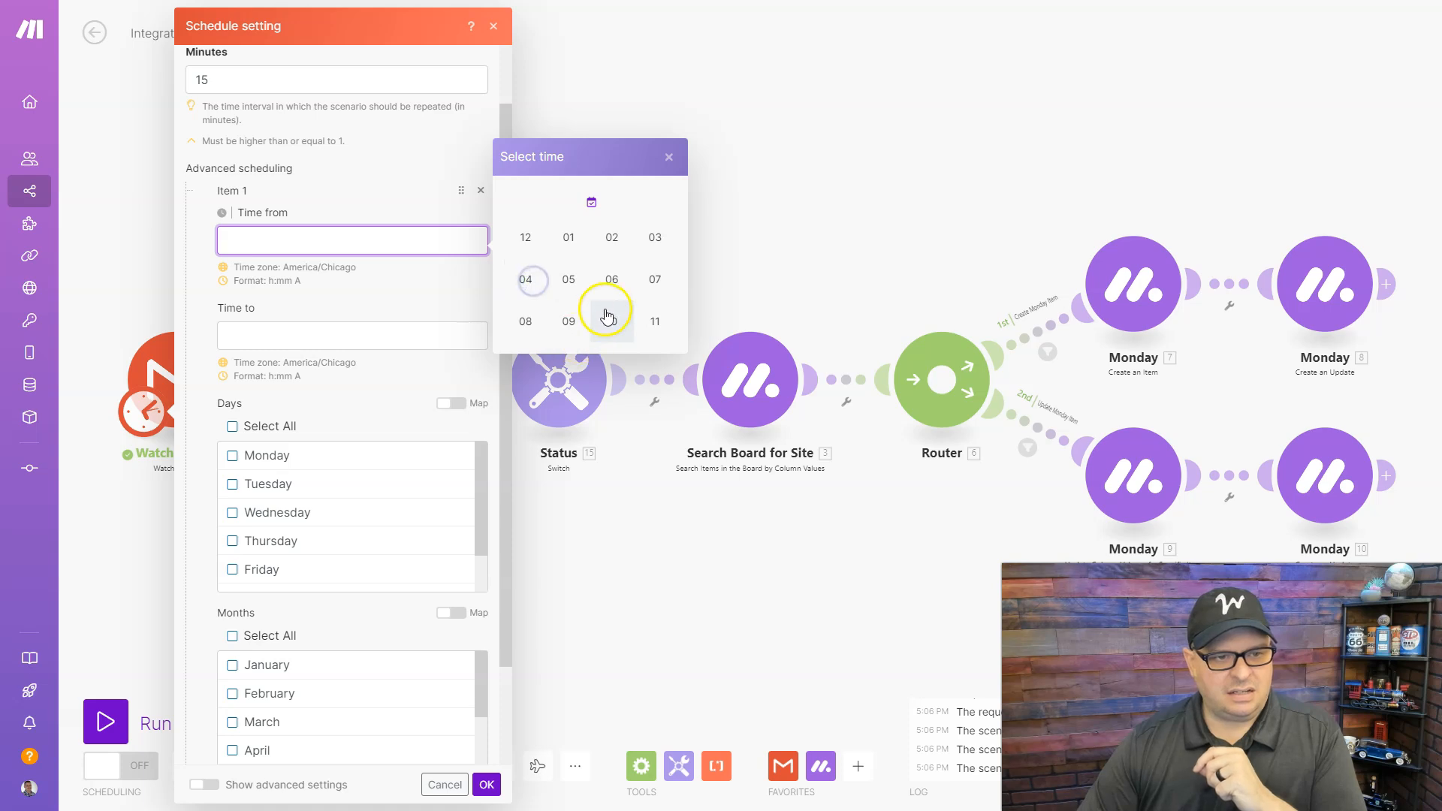
left_click(525, 321)
left_click(609, 278)
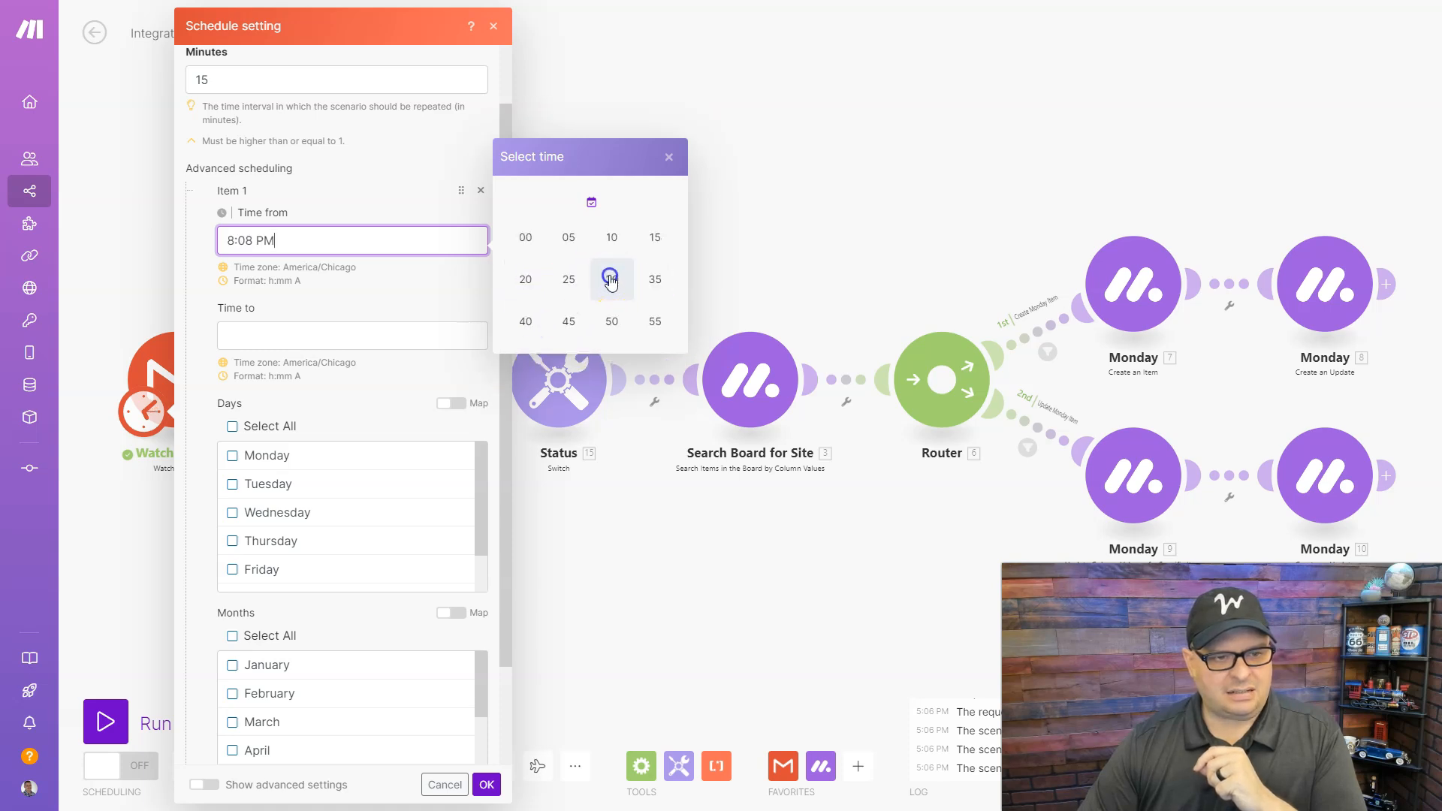
left_click(526, 238)
left_click(656, 280)
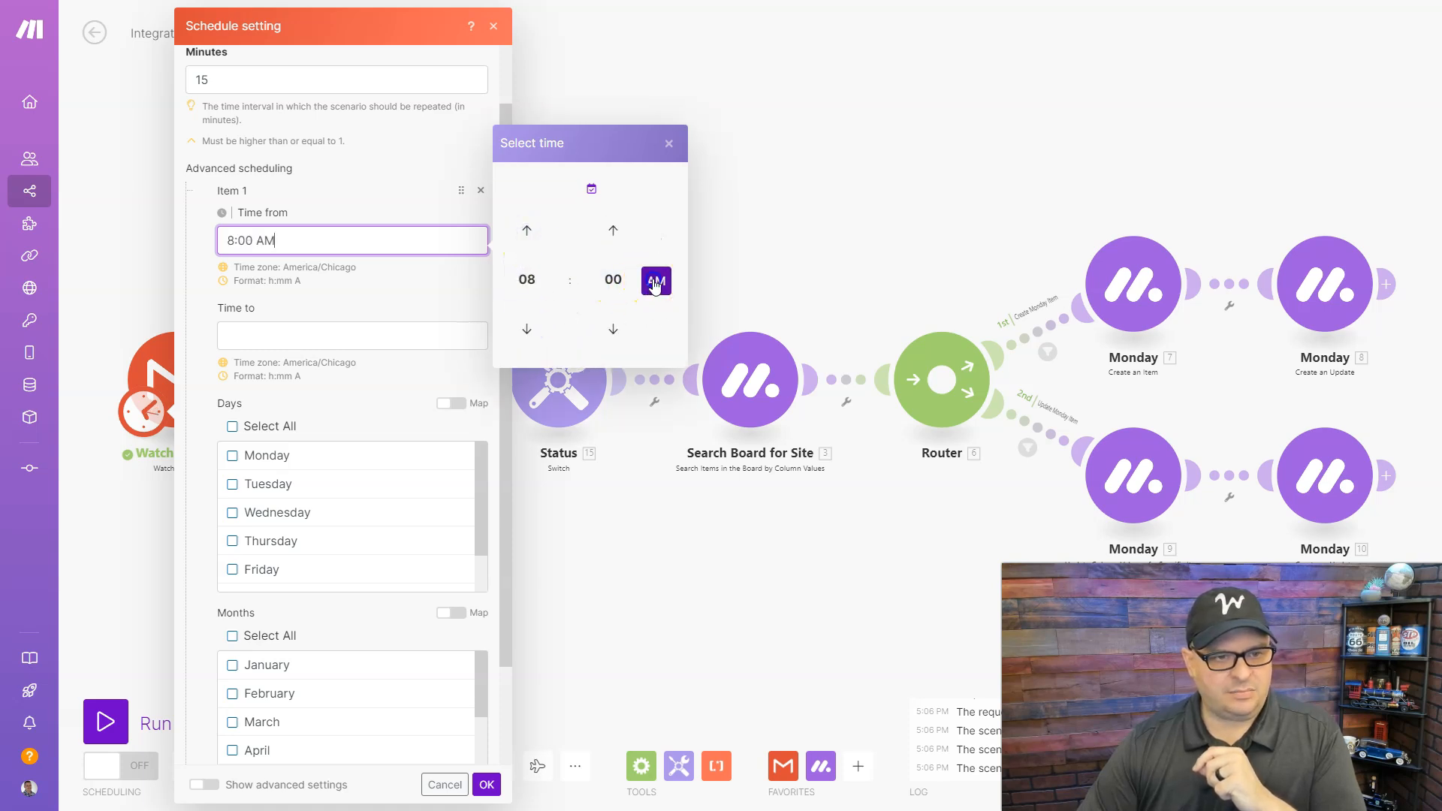
Step: Set the advanced scheduling item's Time to to 5:00 PM and the run interval to 180 minutes
left_click(277, 333)
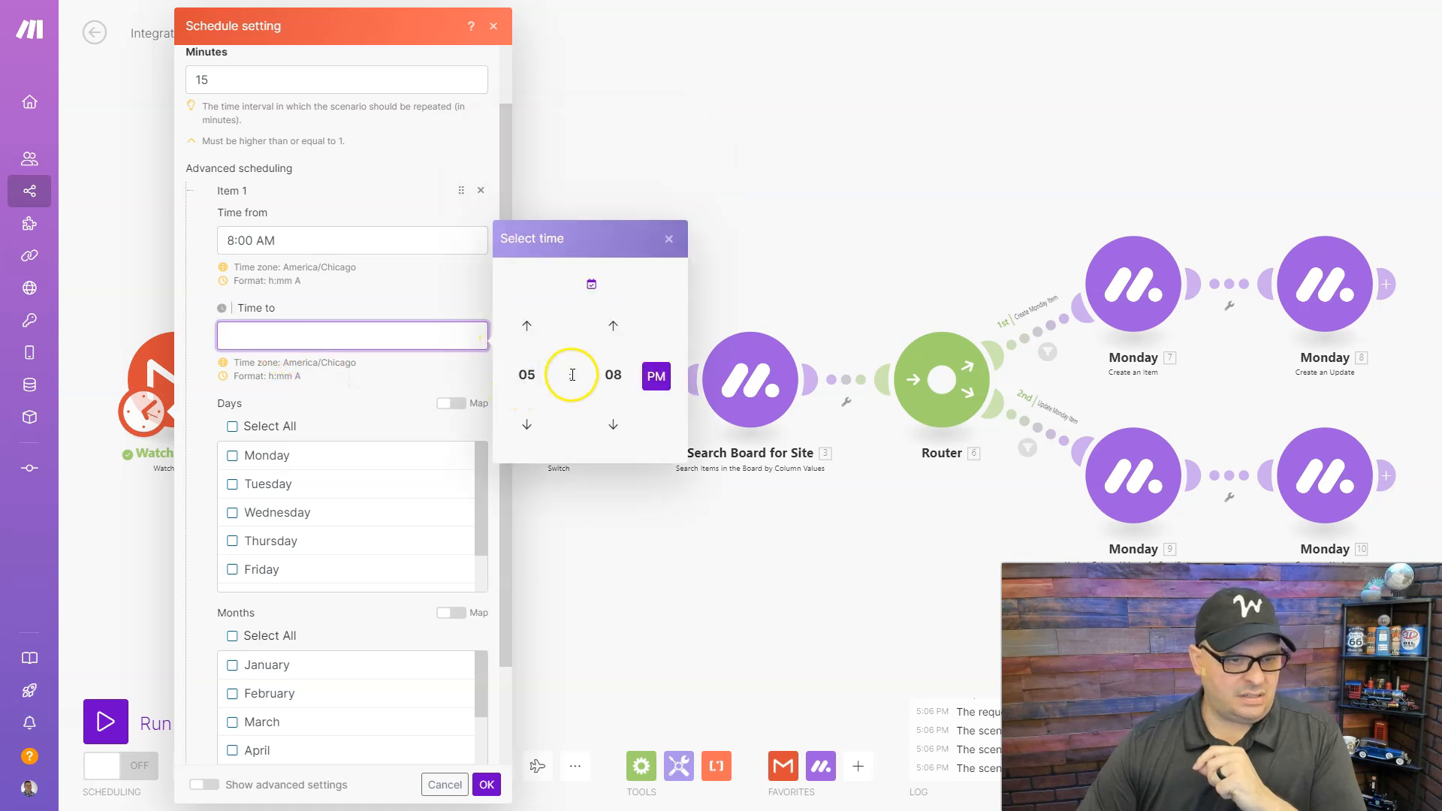
left_click(613, 375)
left_click(526, 332)
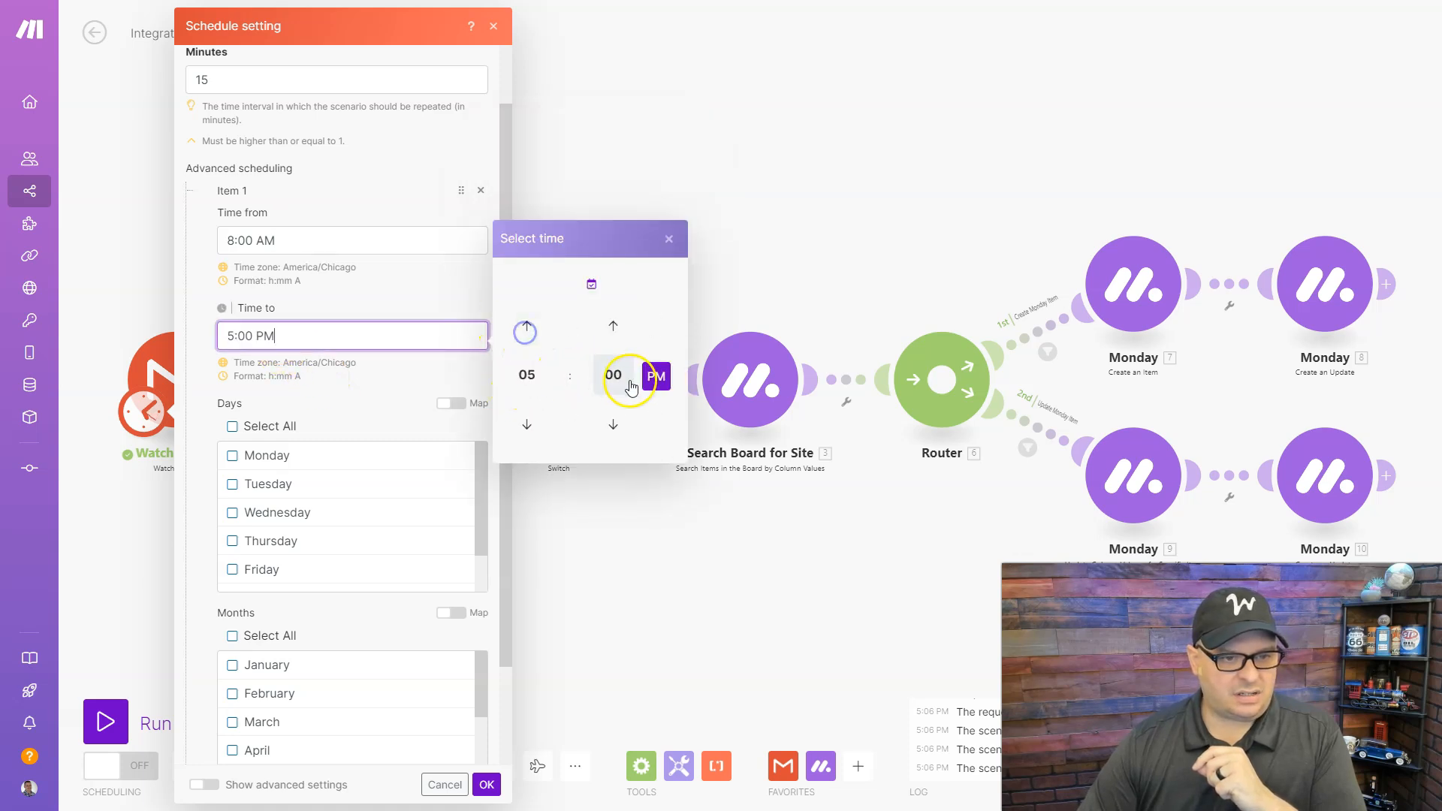
left_click(358, 369)
scroll(335, 267, "up", 2)
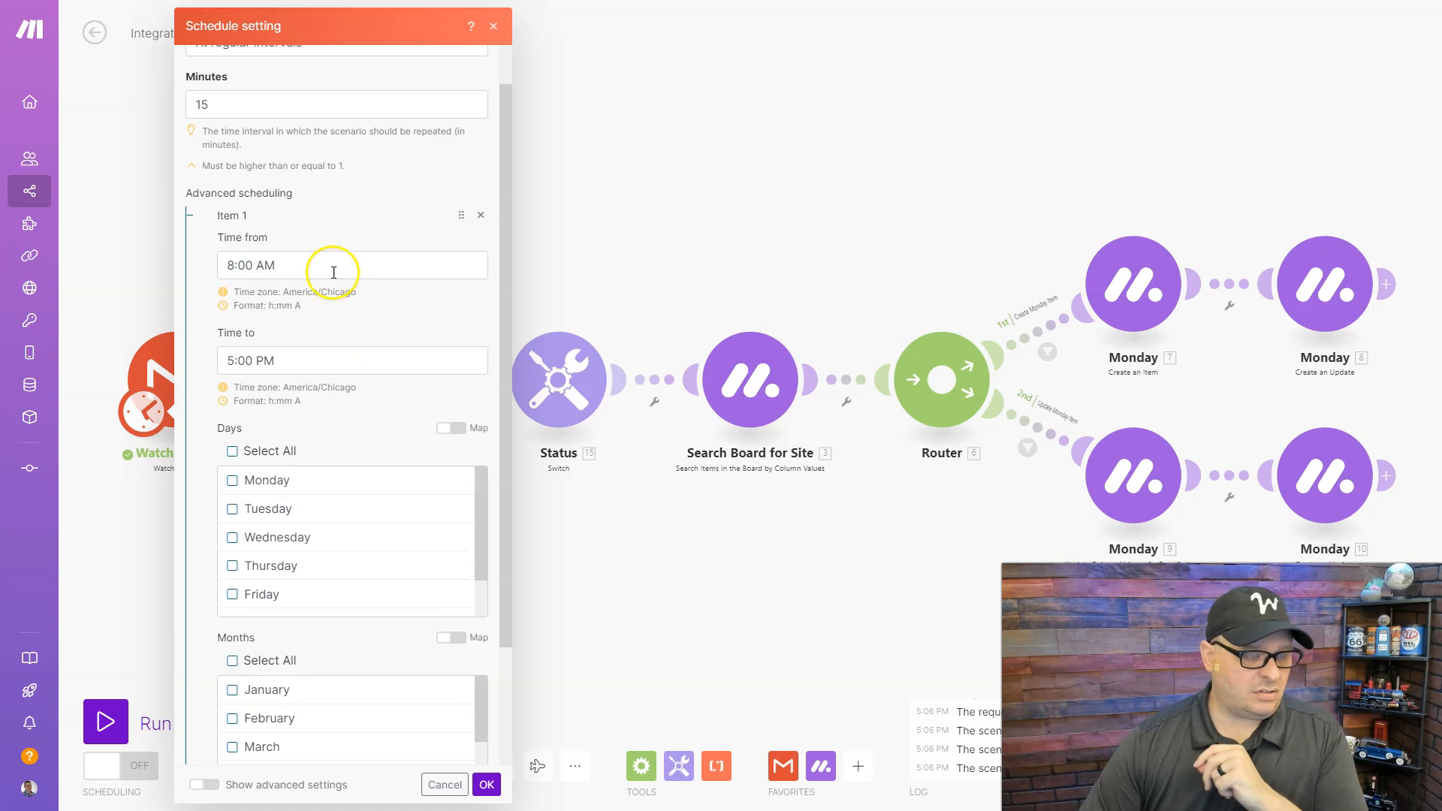
left_click_drag(218, 158, 191, 148)
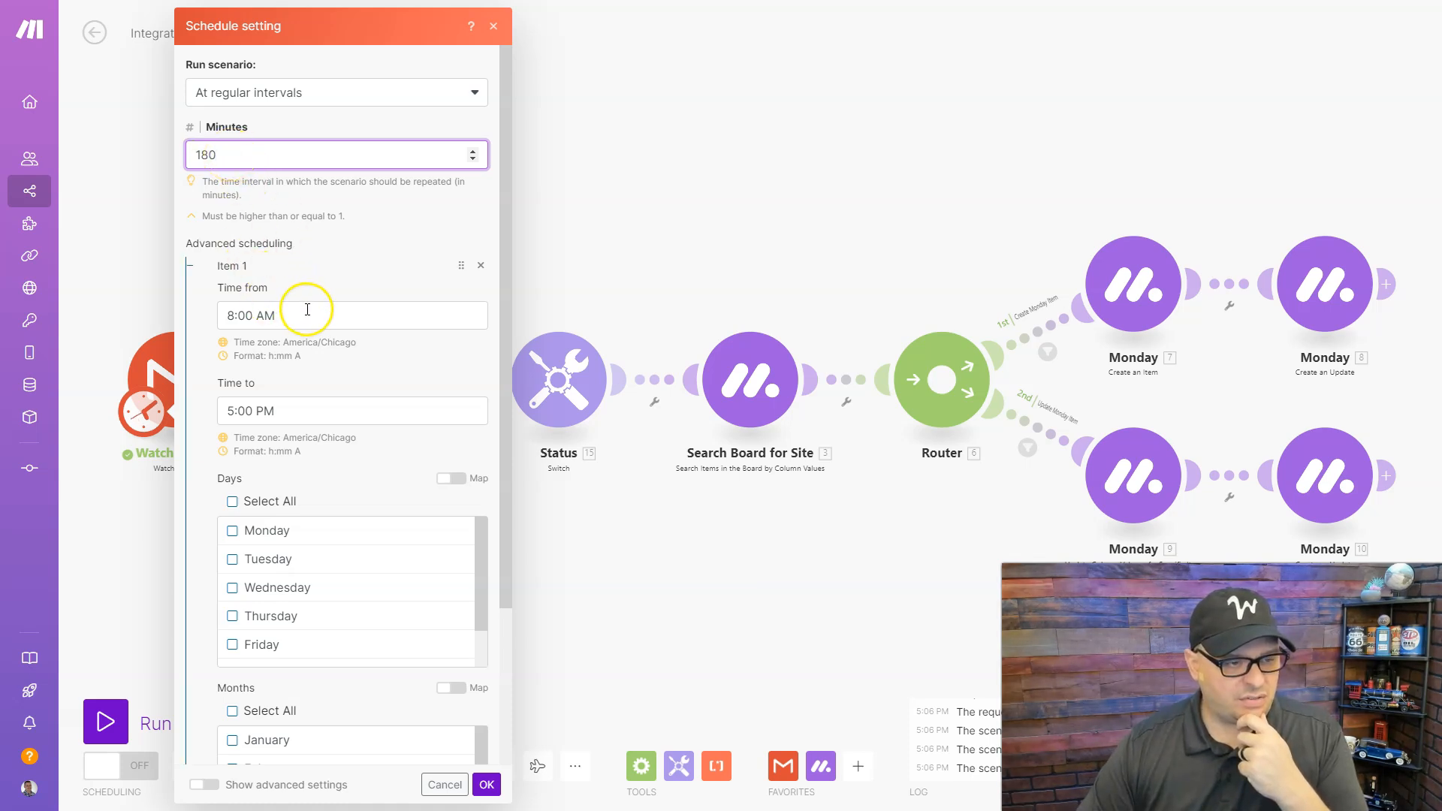
Step: Set the advanced scheduling item's Time from to 6:45 AM
left_click(232, 314)
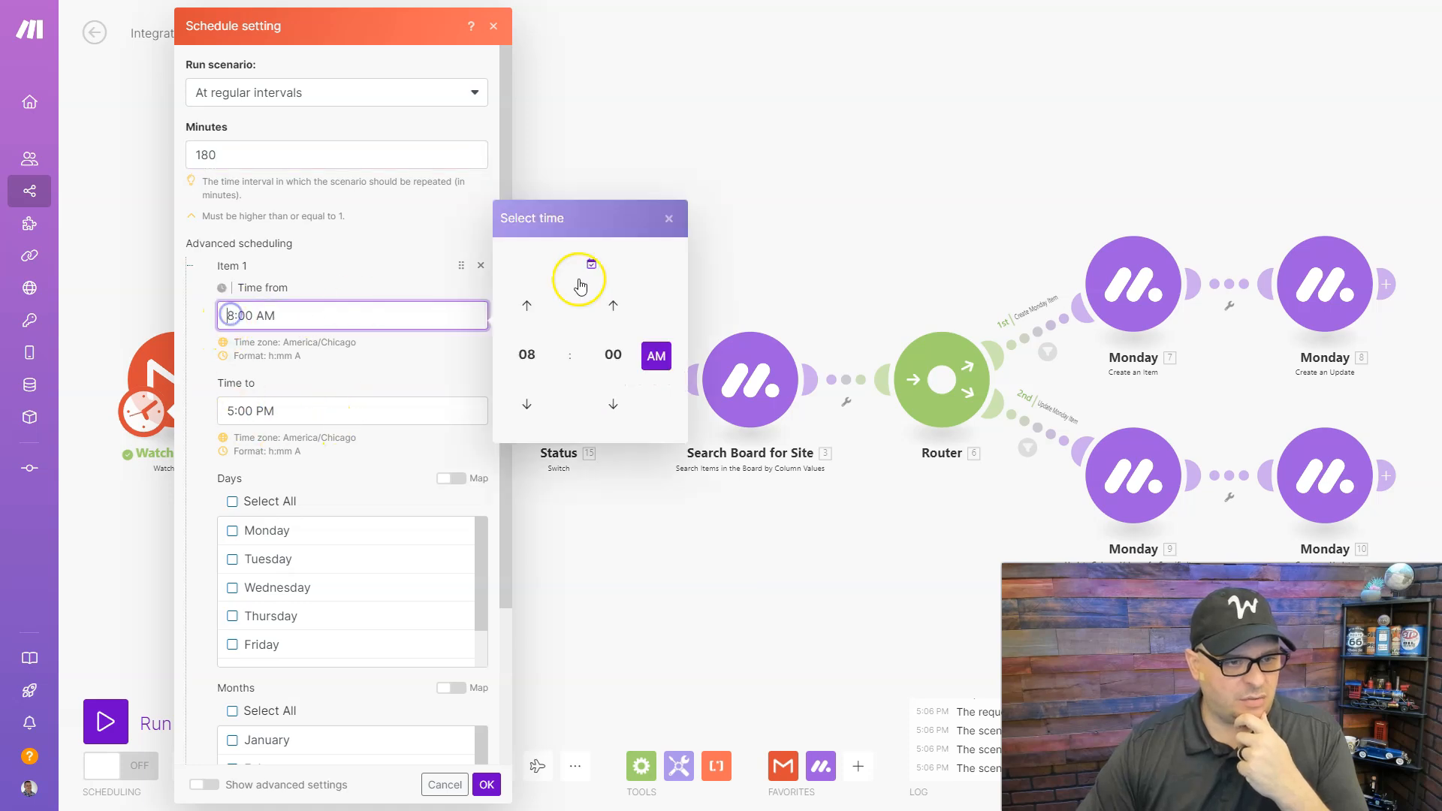
left_click(527, 406)
left_click(612, 354)
left_click(569, 389)
left_click(417, 356)
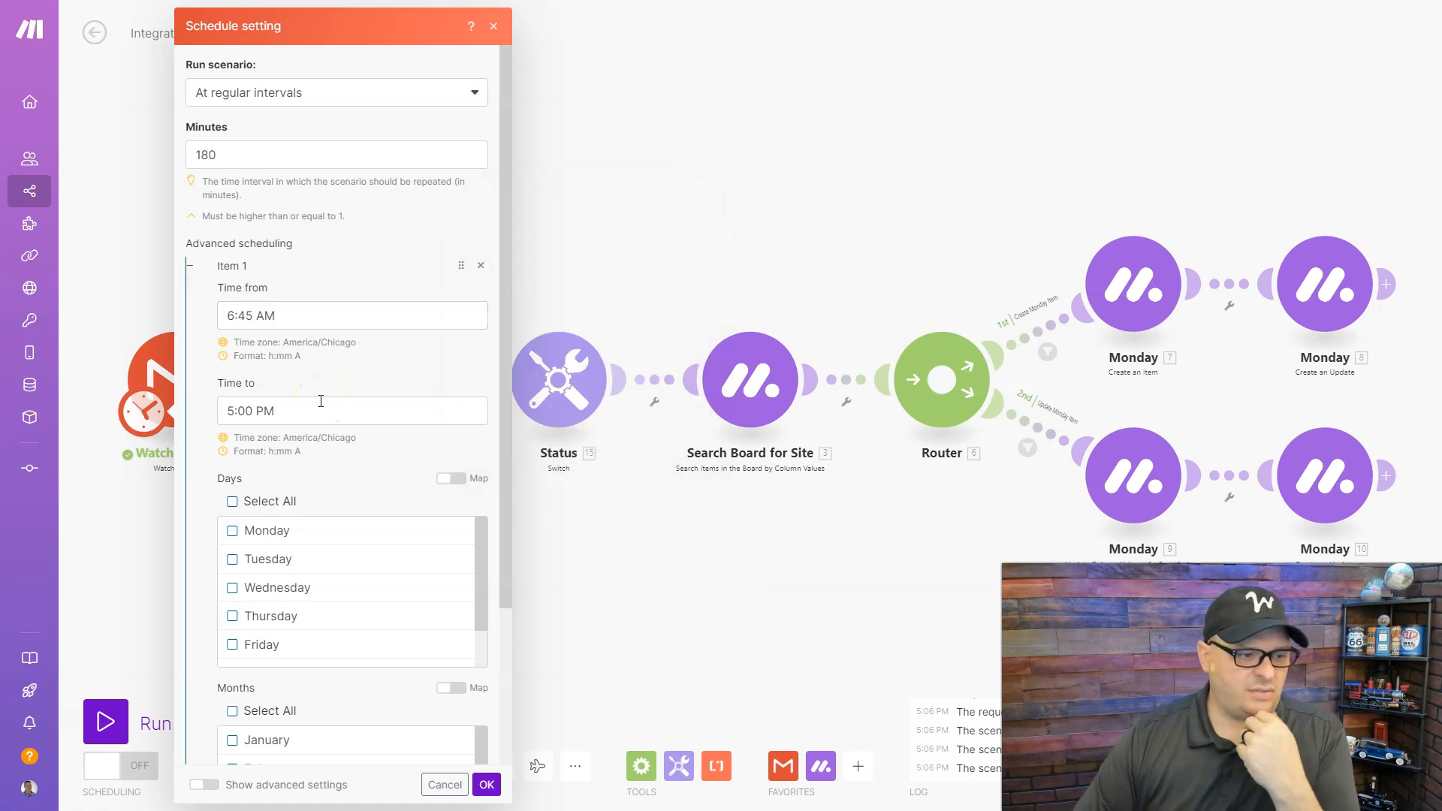
Step: Restrict the advanced scheduling item to Monday, Tuesday, Wednesday, Thursday and Friday, and accept the schedule settings
scroll(283, 421, "down", 2)
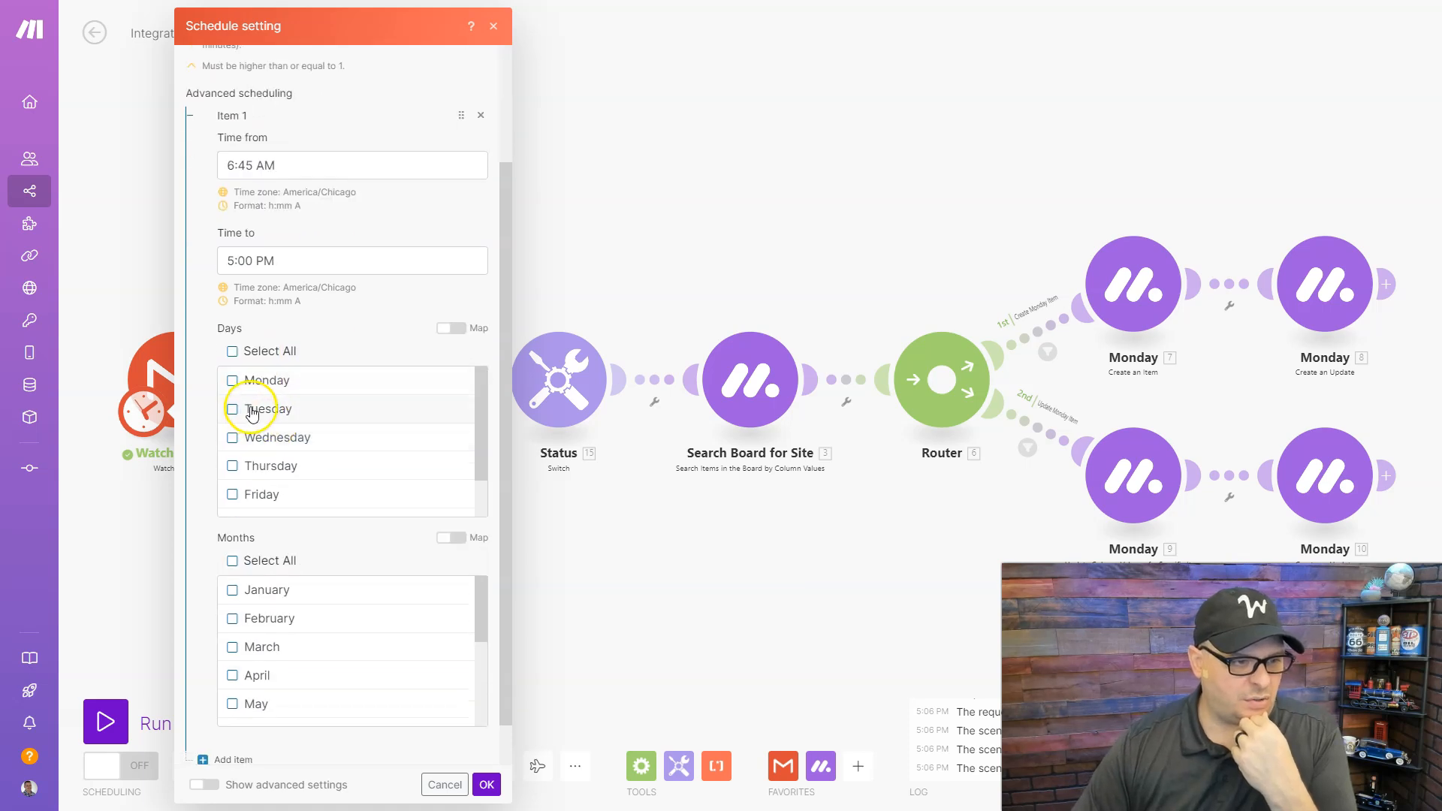
left_click(232, 381)
left_click(233, 409)
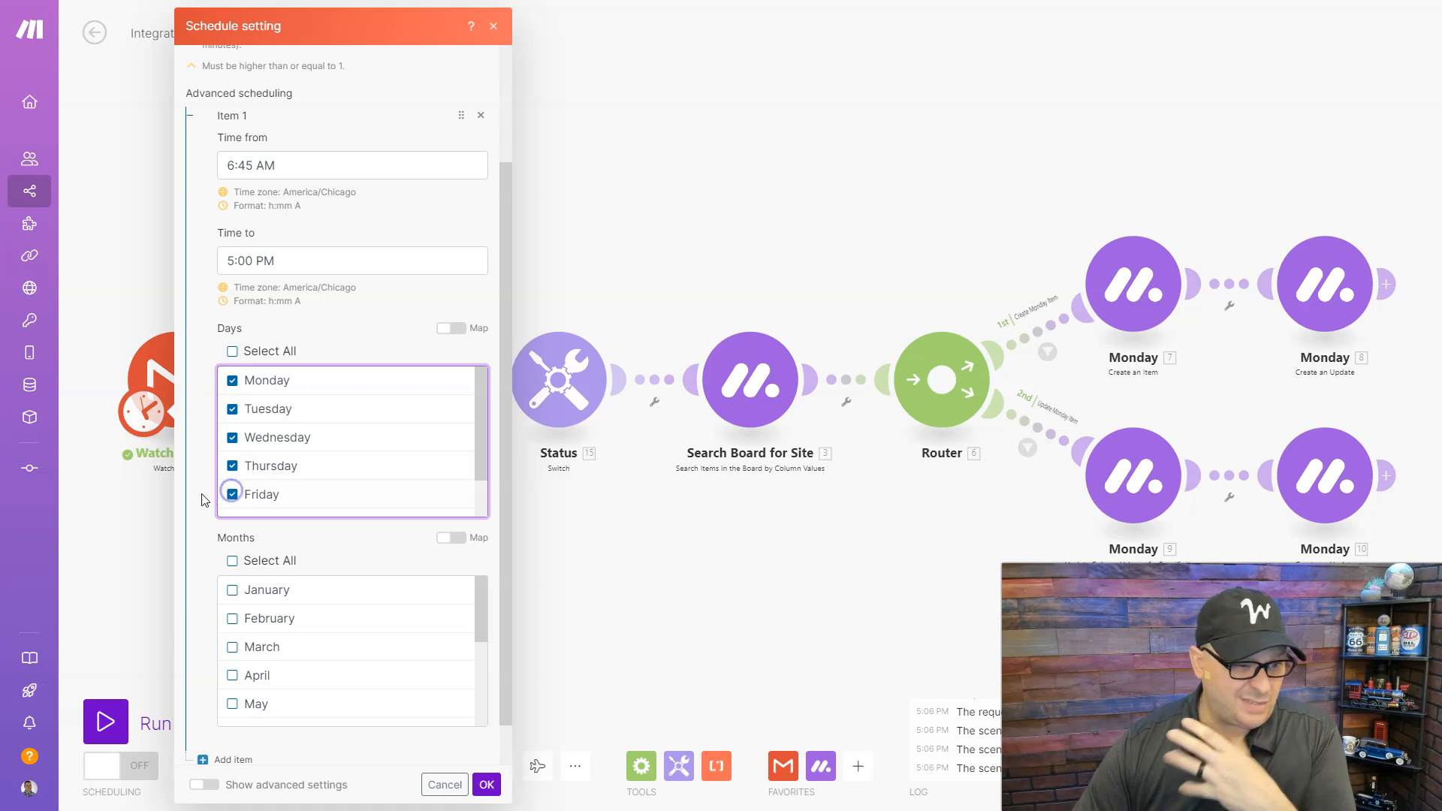
scroll(202, 477, "down", 1)
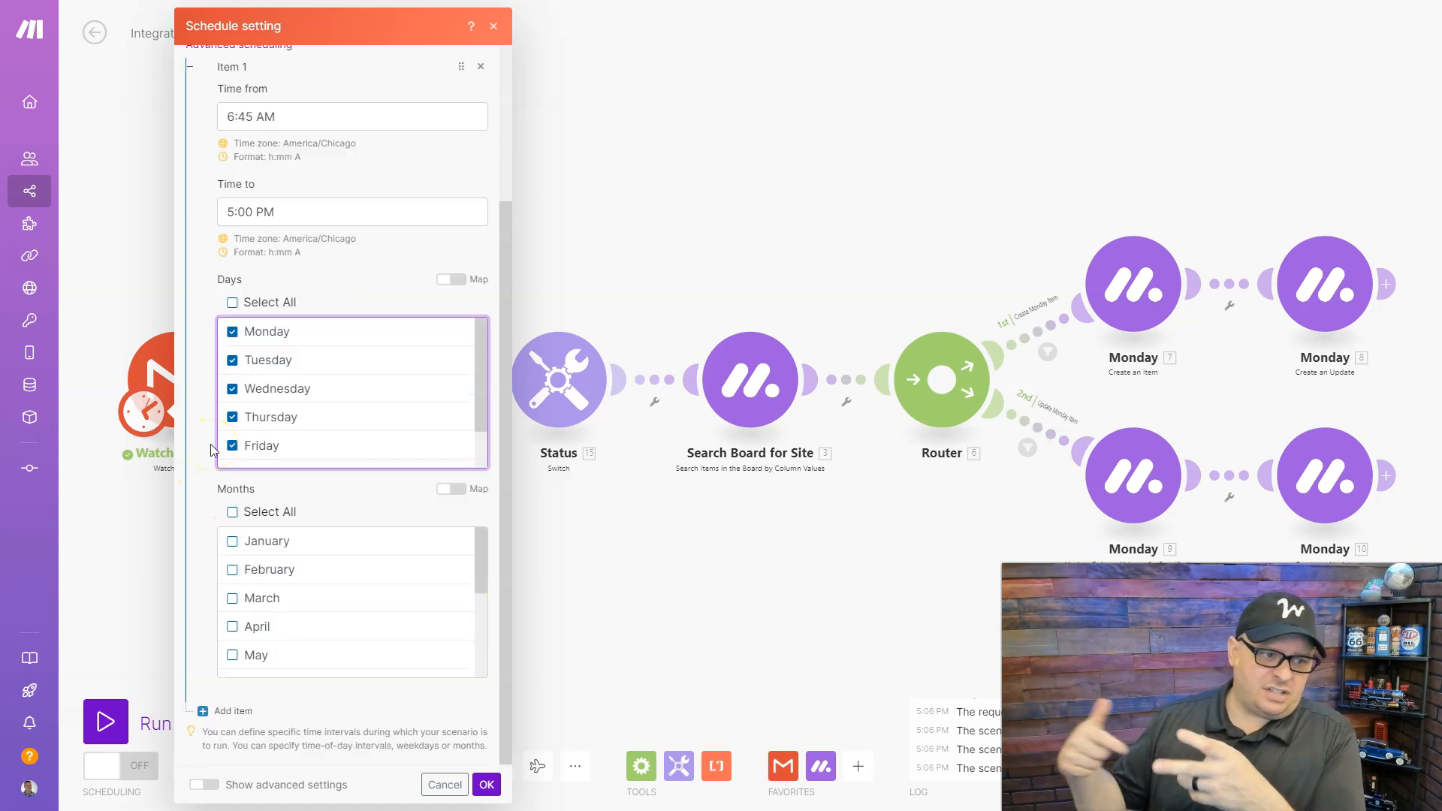
left_click(485, 783)
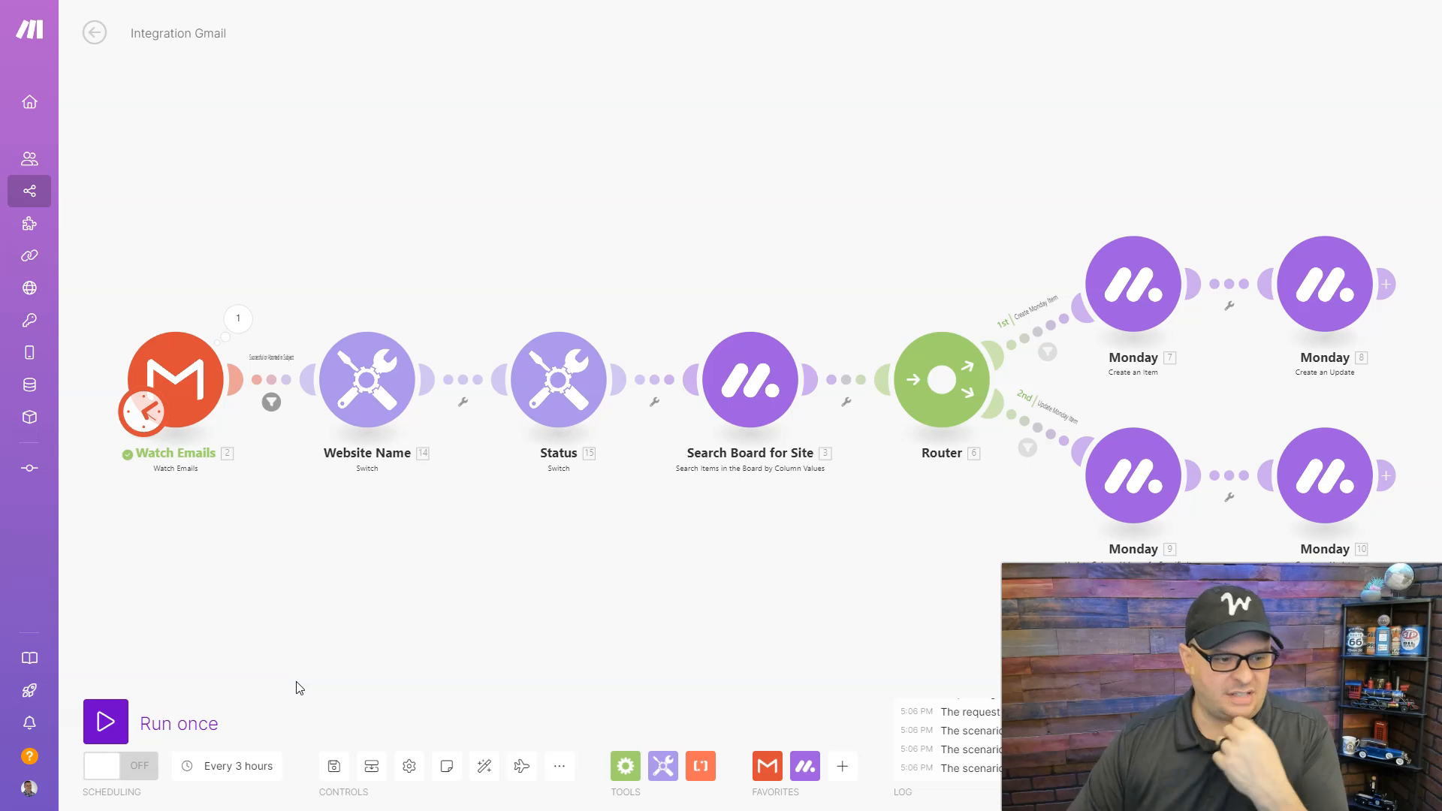
Step: Run the whole scenario once to update the Cloudways Safe Updates board from the emails
left_click(120, 721)
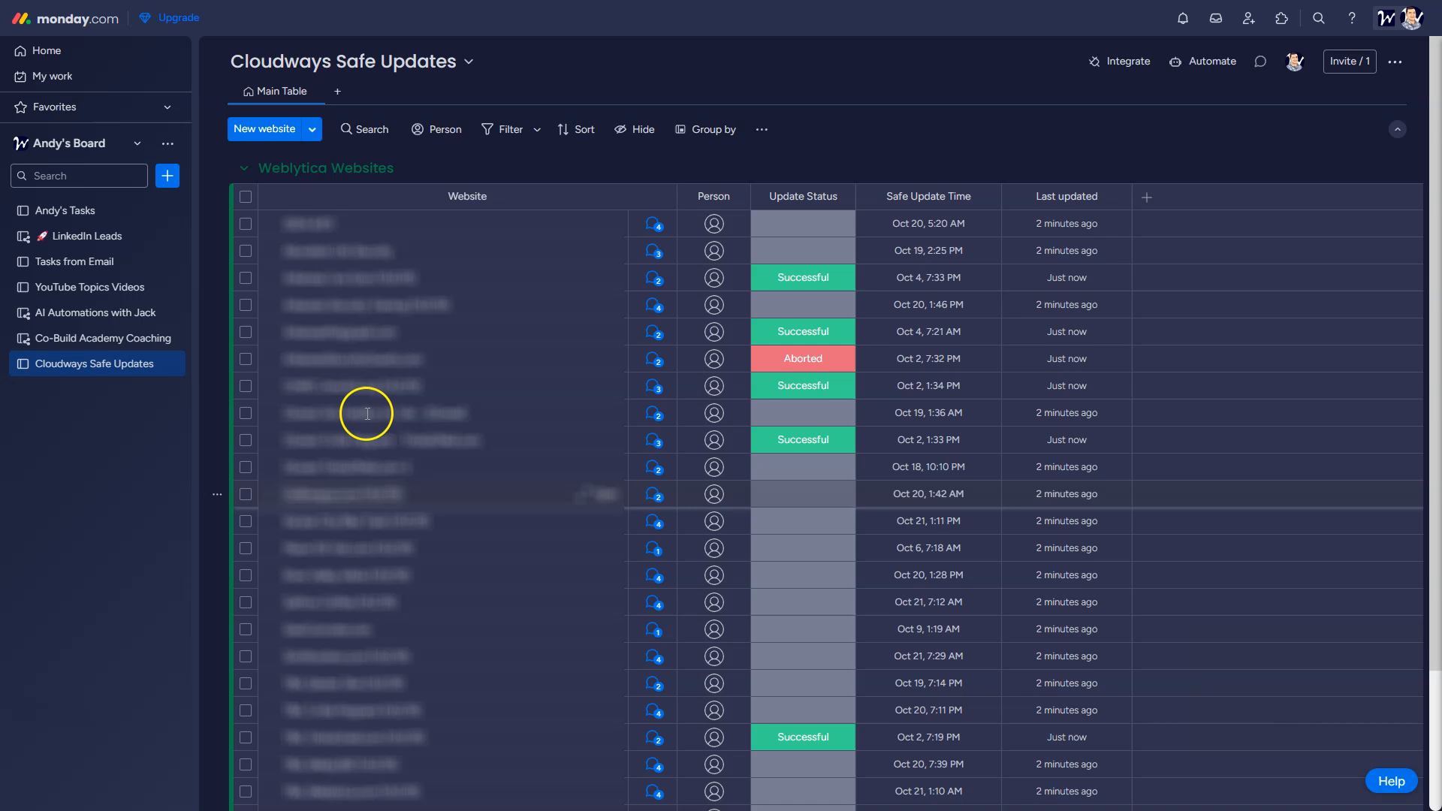